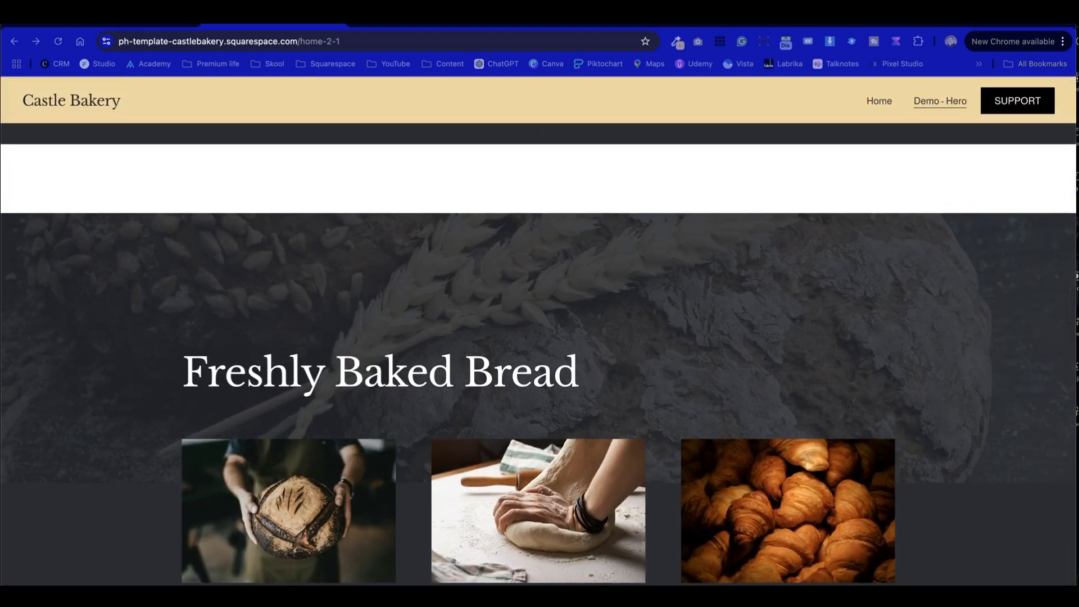
Examine the classic hero section layouts on the Square Forge site.
click(168, 26)
scroll(684, 269, up, 15)
scroll(685, 272, down, 10)
scroll(685, 272, up, 3)
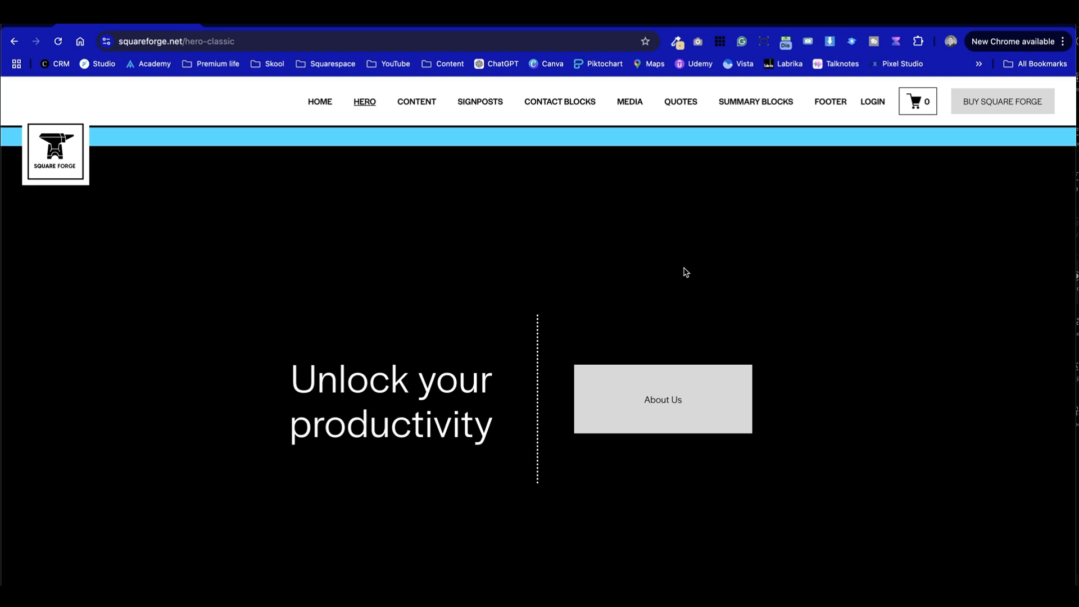
scroll(841, 407, down, 12)
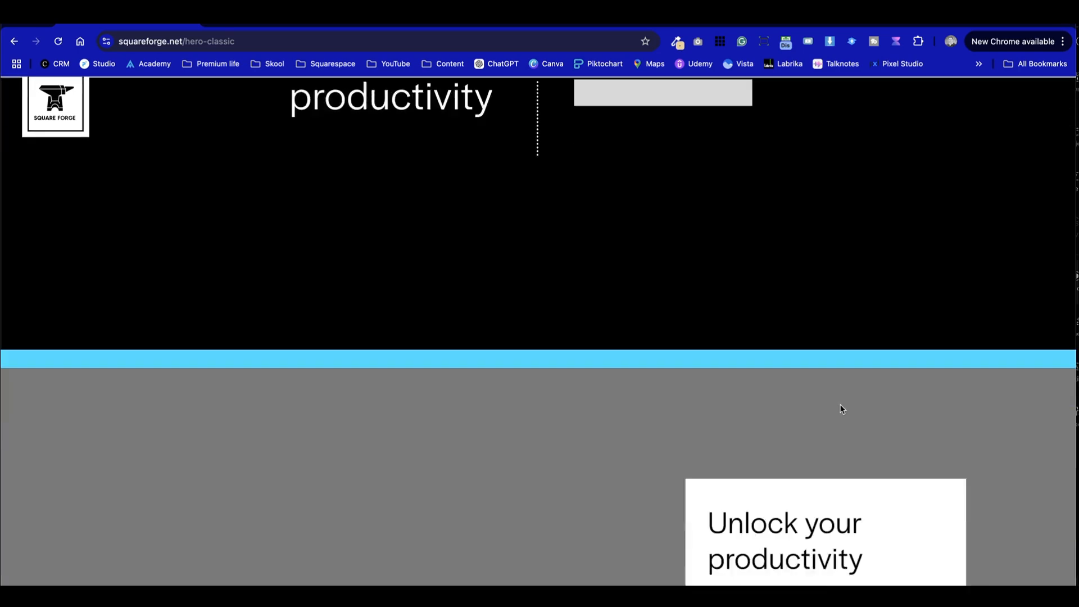
scroll(842, 409, down, 12)
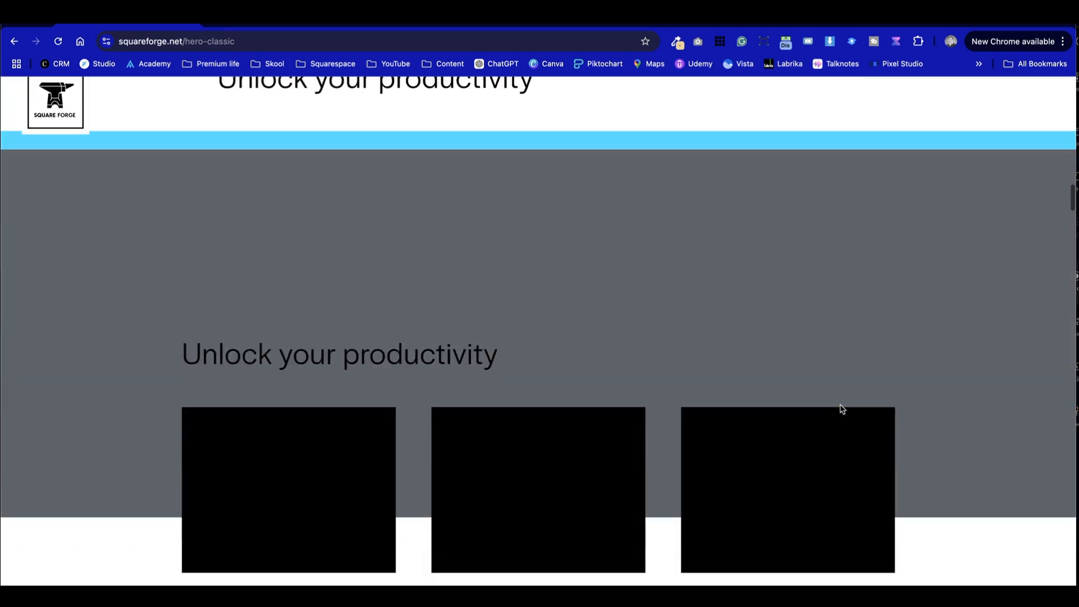
scroll(841, 408, down, 6)
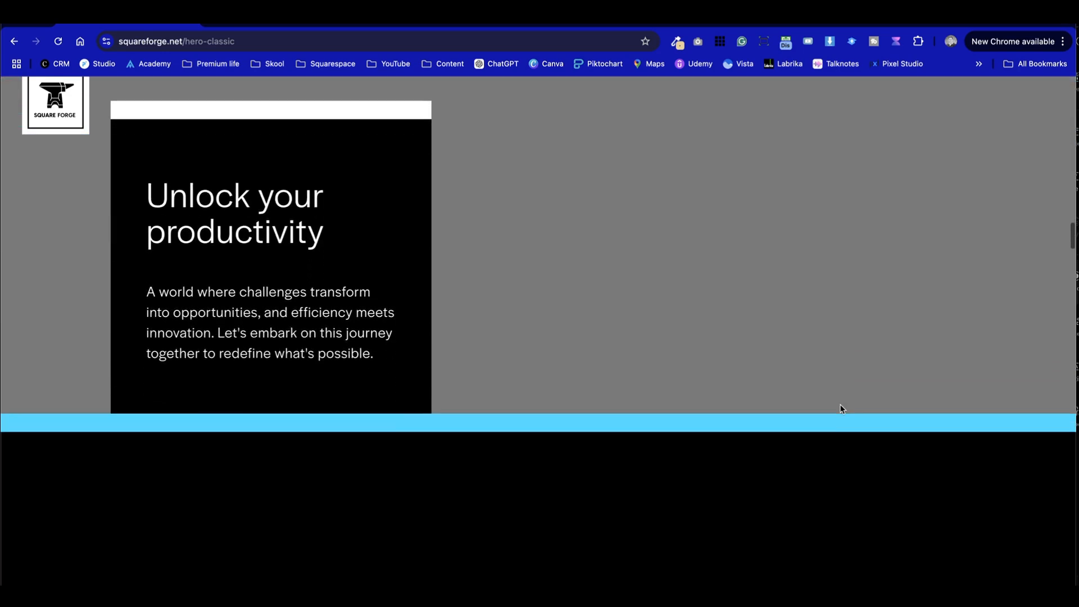
scroll(842, 409, up, 1)
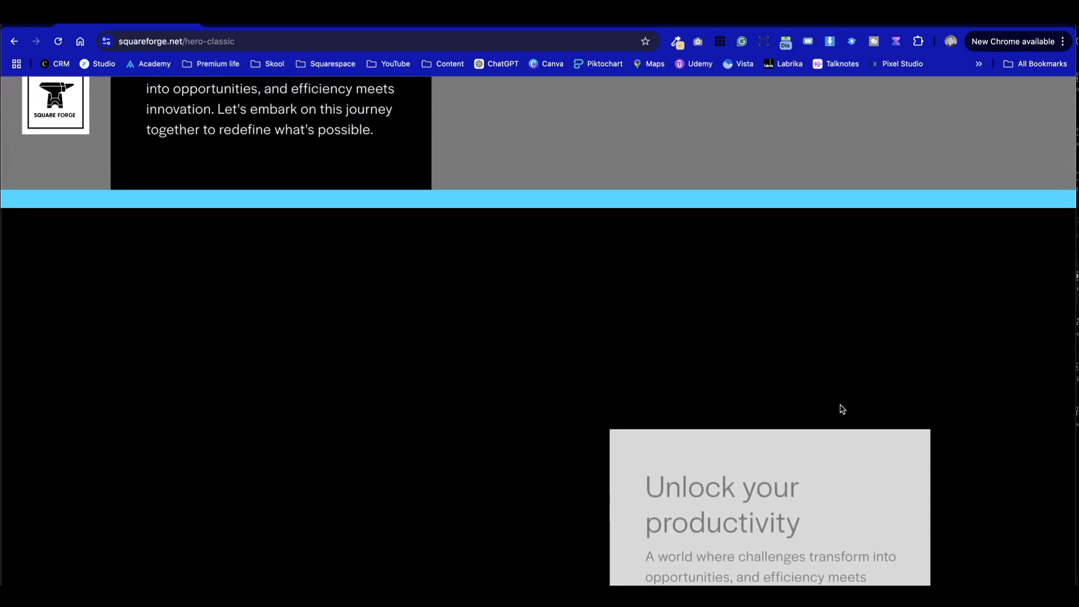
scroll(842, 408, up, 7)
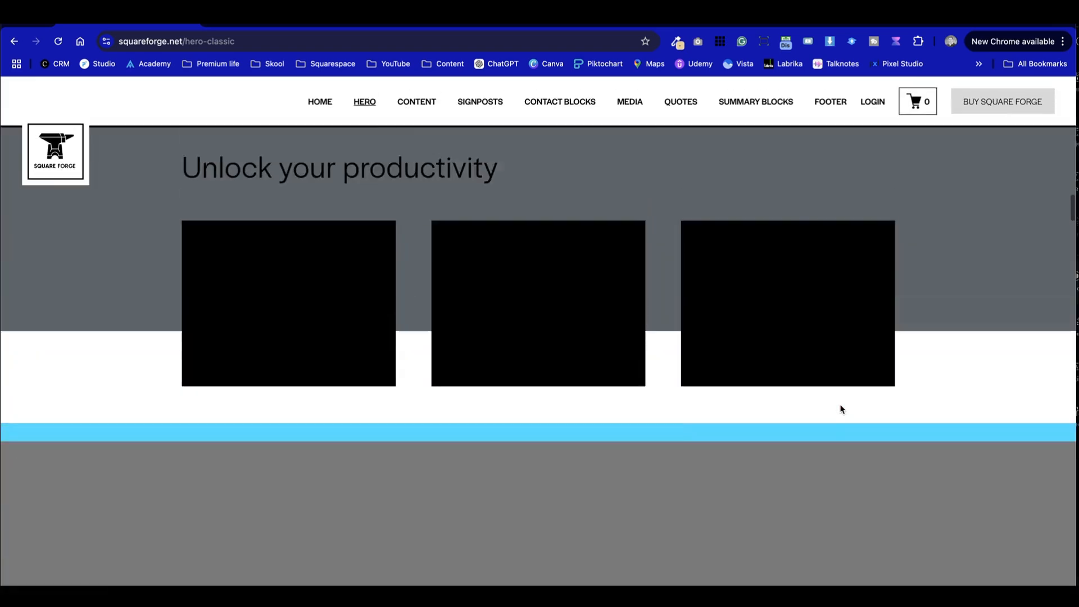
scroll(842, 408, up, 4)
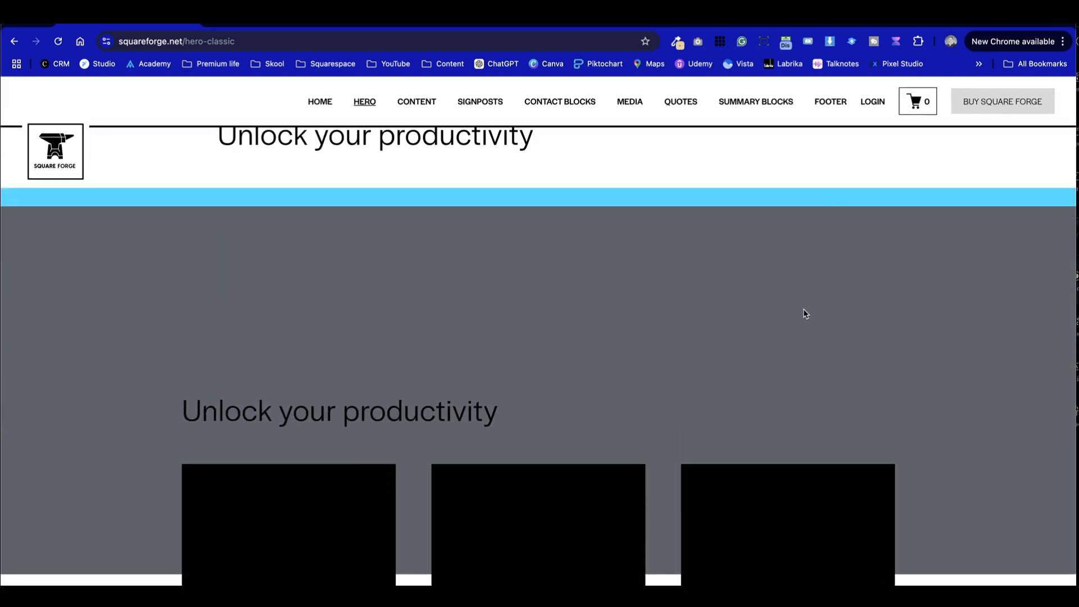
scroll(803, 314, down, 10)
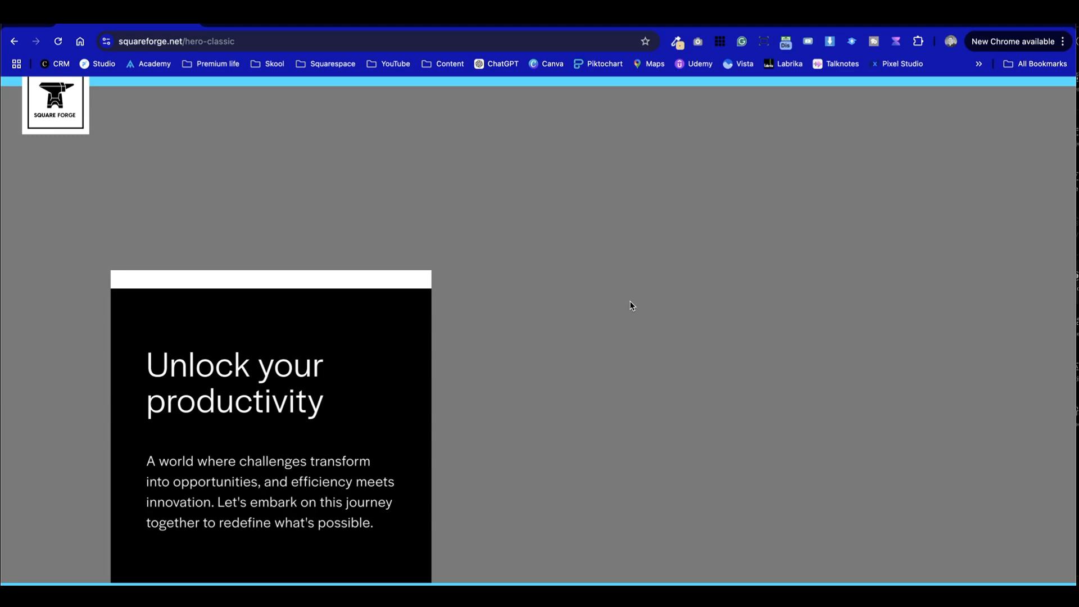
Switch to the Castle Bakery site, leave the full-page preview and open the Demo - Hero page for editing.
key(ctrl+Tab)
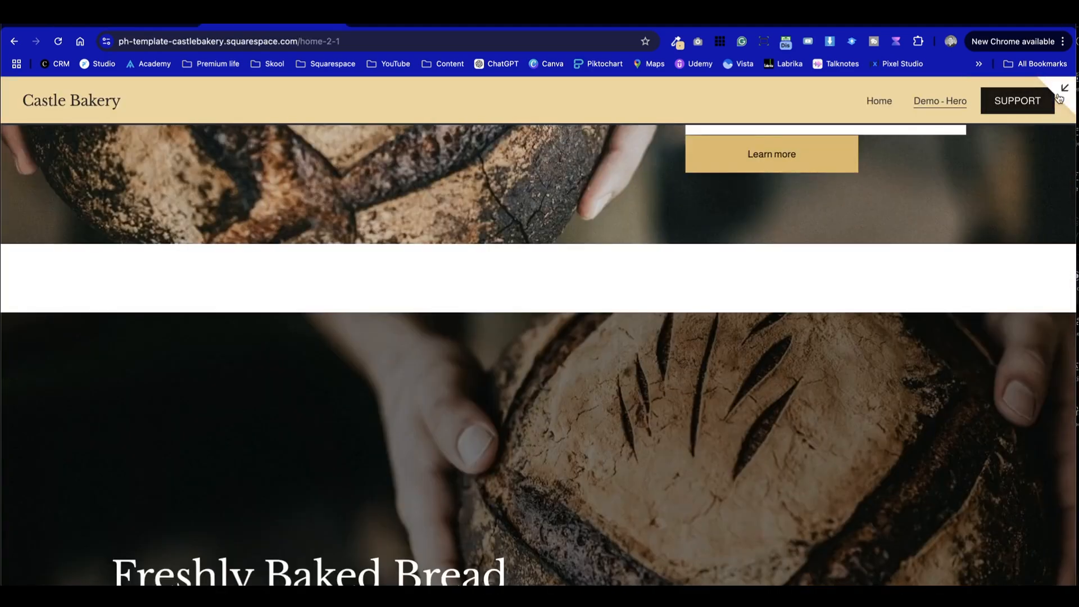
click(1066, 90)
scroll(686, 411, up, 5)
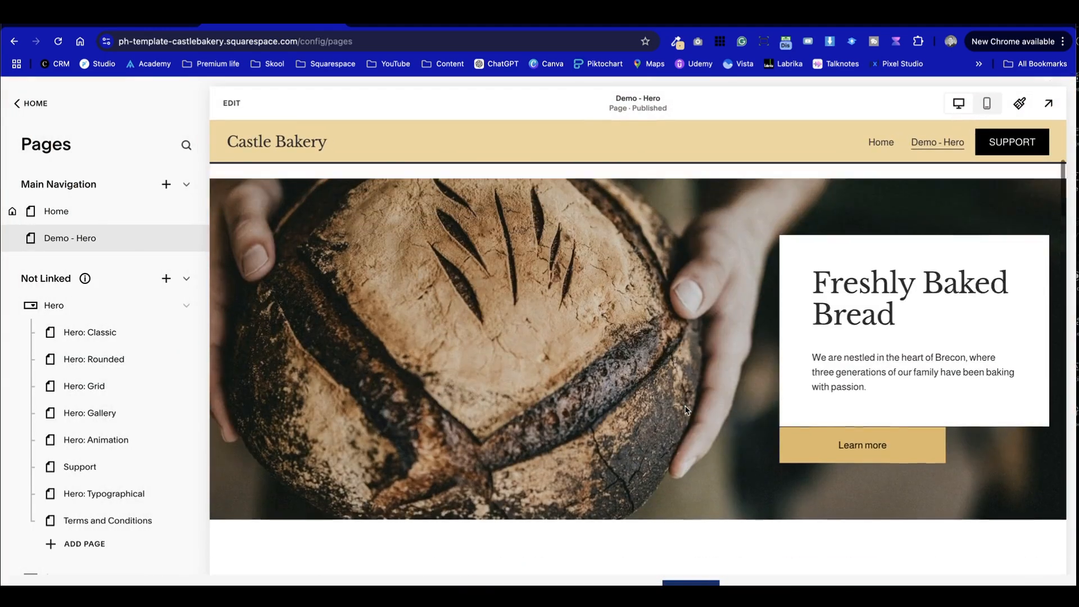
scroll(635, 382, down, 1)
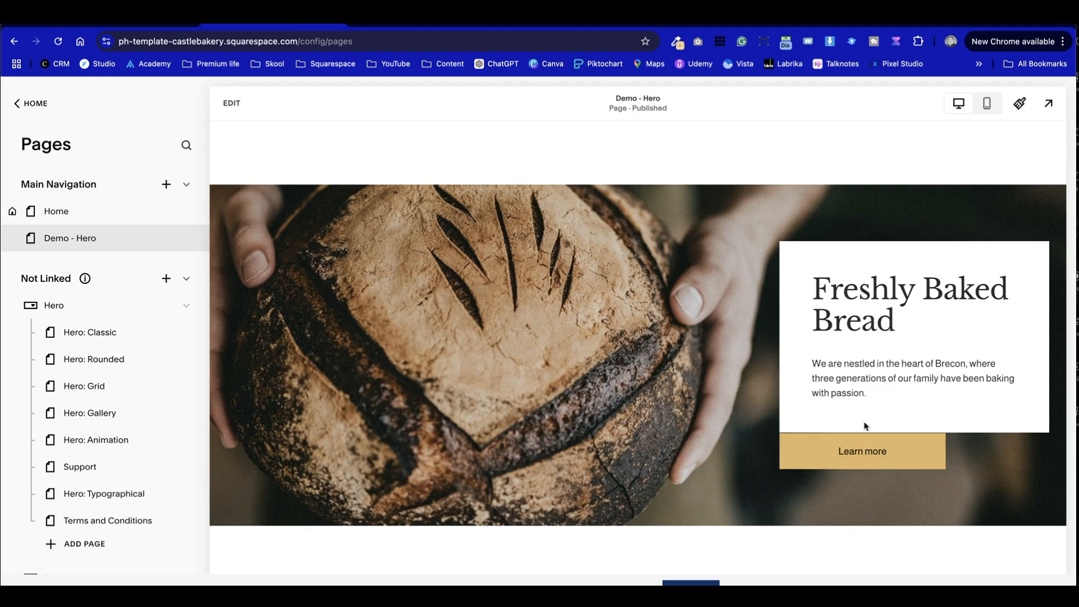
scroll(671, 427, down, 7)
scroll(668, 425, up, 2)
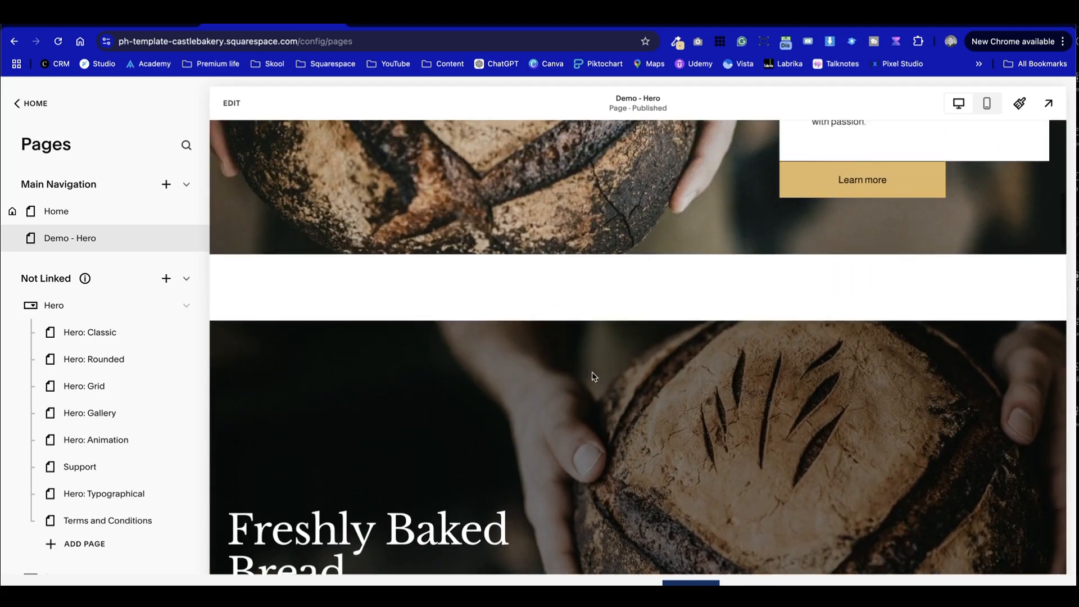
click(232, 103)
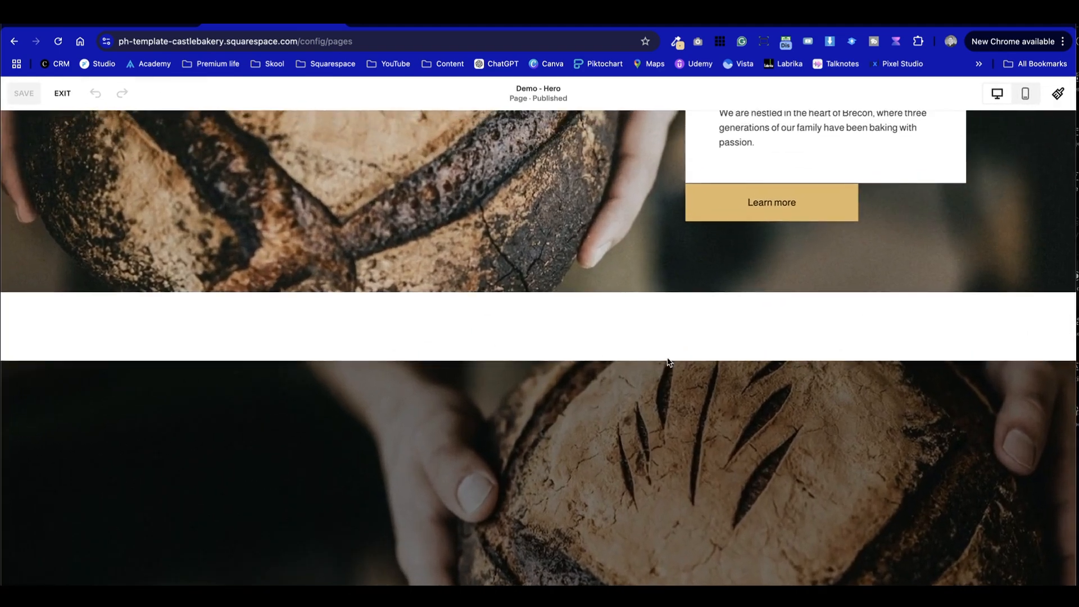
Duplicate the hero section that has the thin divider line and a Learn more button, and remove the copy.
scroll(608, 404, up, 5)
scroll(608, 403, down, 18)
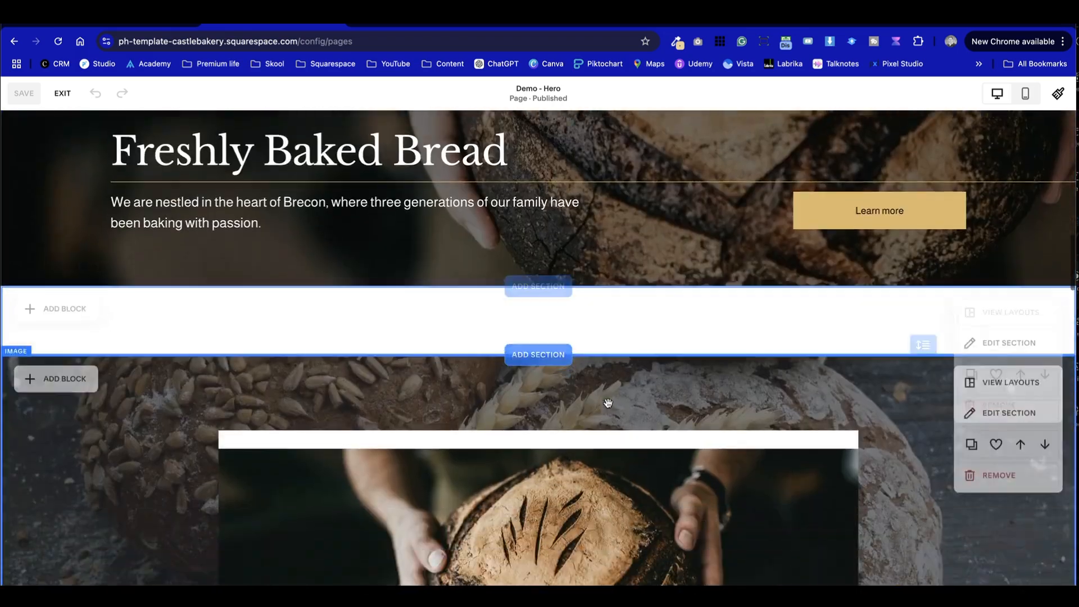
scroll(608, 402, up, 15)
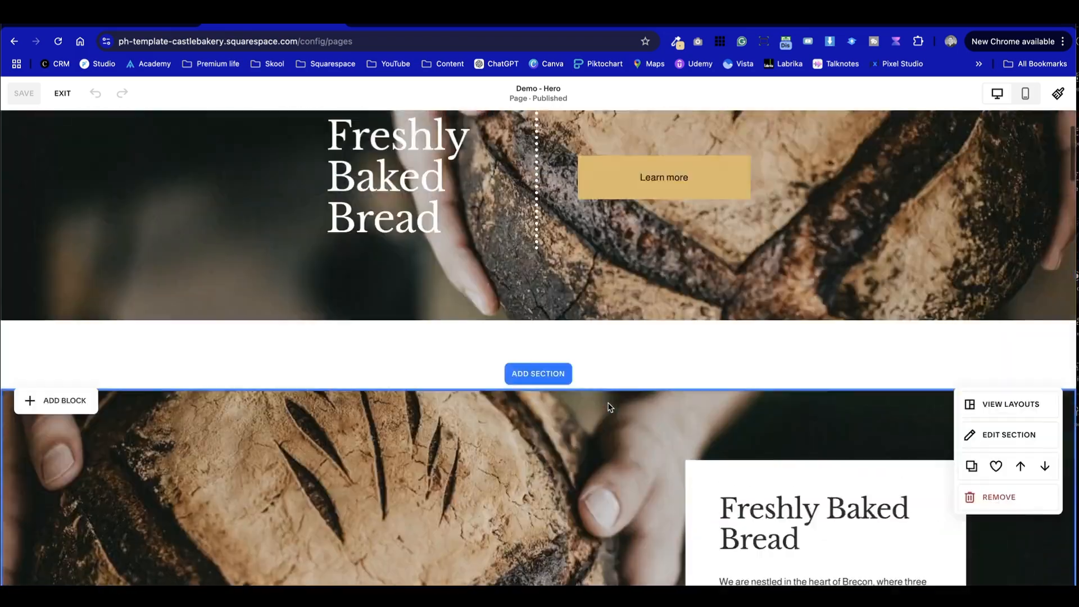
scroll(608, 406, down, 15)
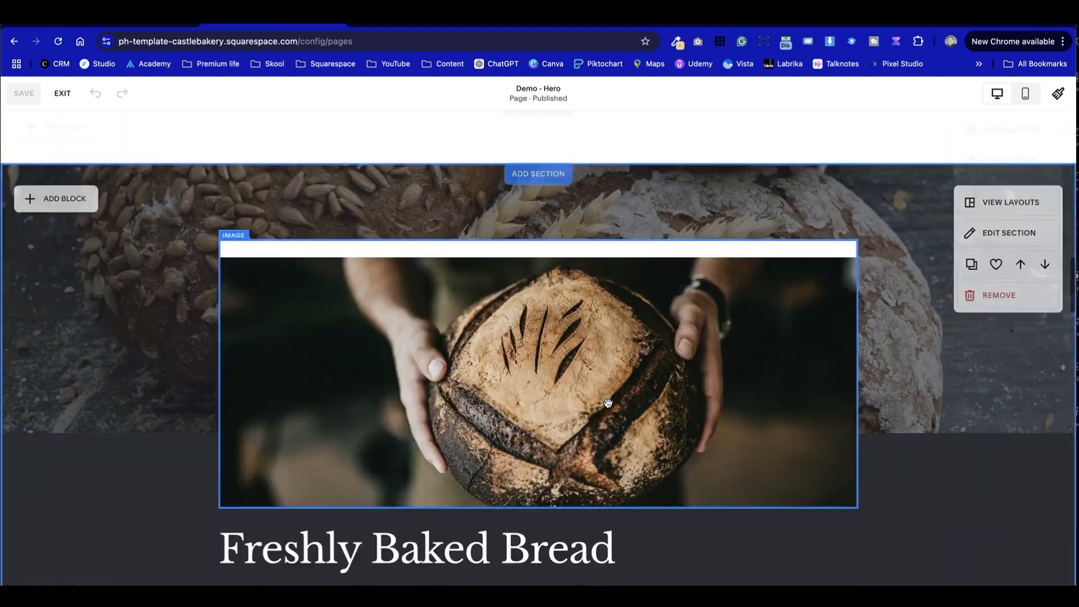
scroll(608, 403, up, 6)
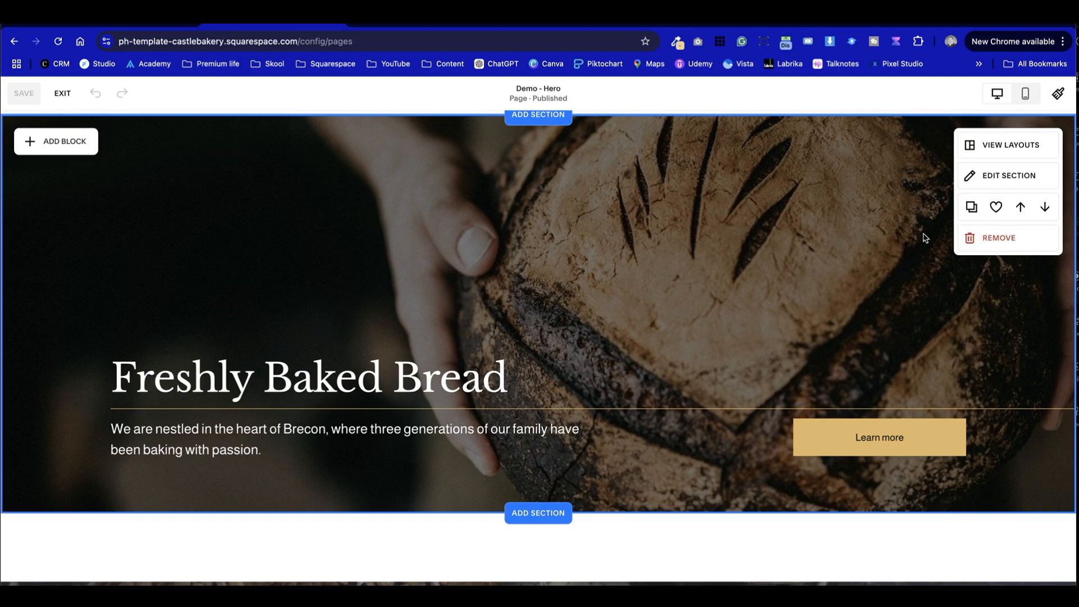
click(966, 217)
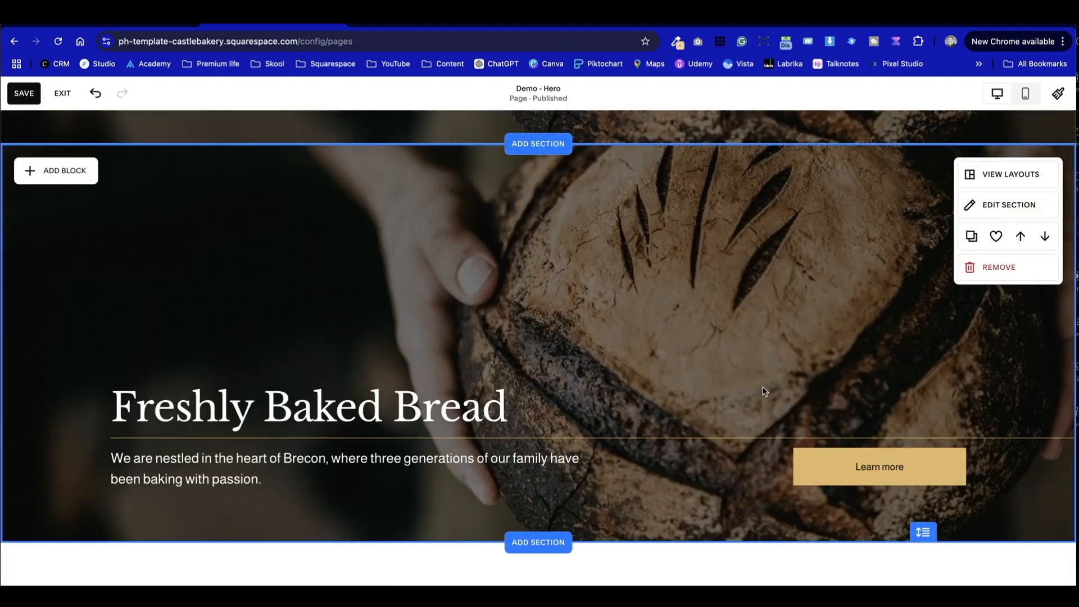
scroll(596, 333, up, 3)
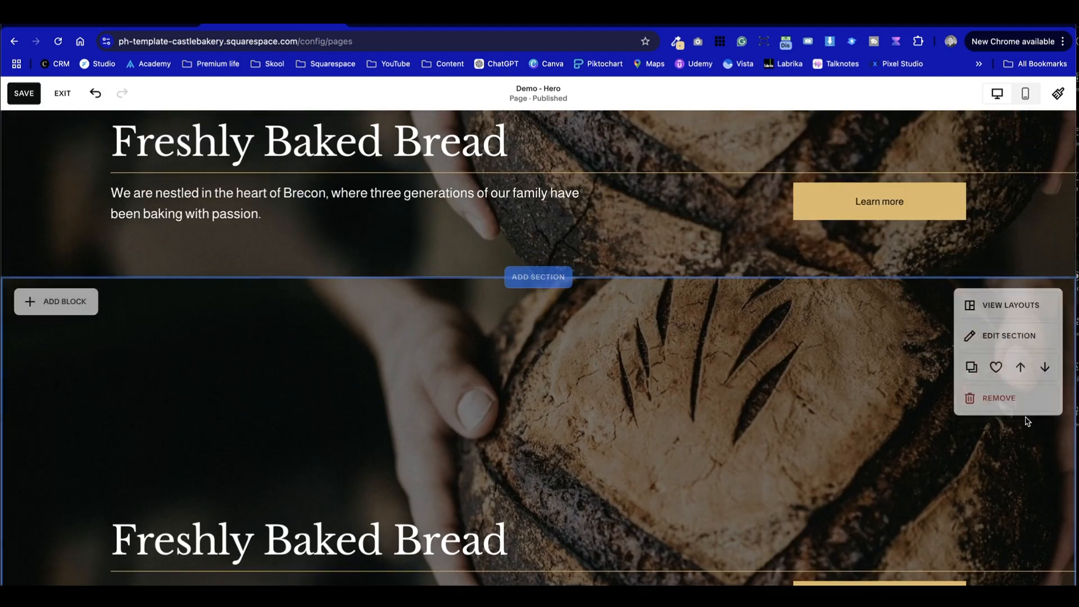
click(976, 407)
click(611, 374)
Add a blank section below the three-image hero, and place a duplicate of the white spacer section beneath it.
scroll(755, 395, down, 19)
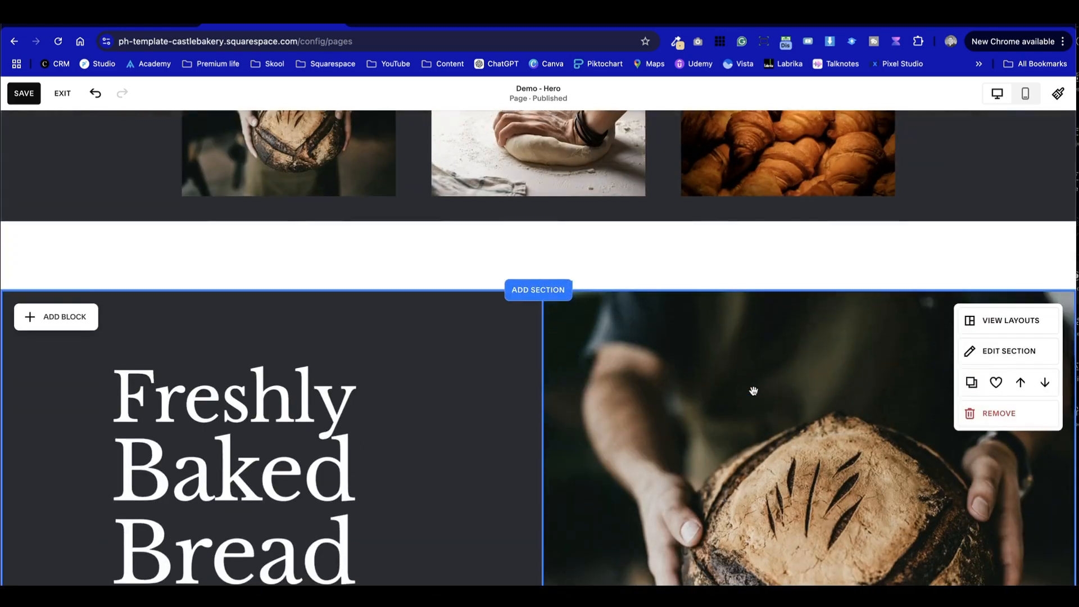
scroll(756, 396, up, 4)
scroll(755, 395, down, 7)
scroll(755, 393, up, 6)
click(538, 430)
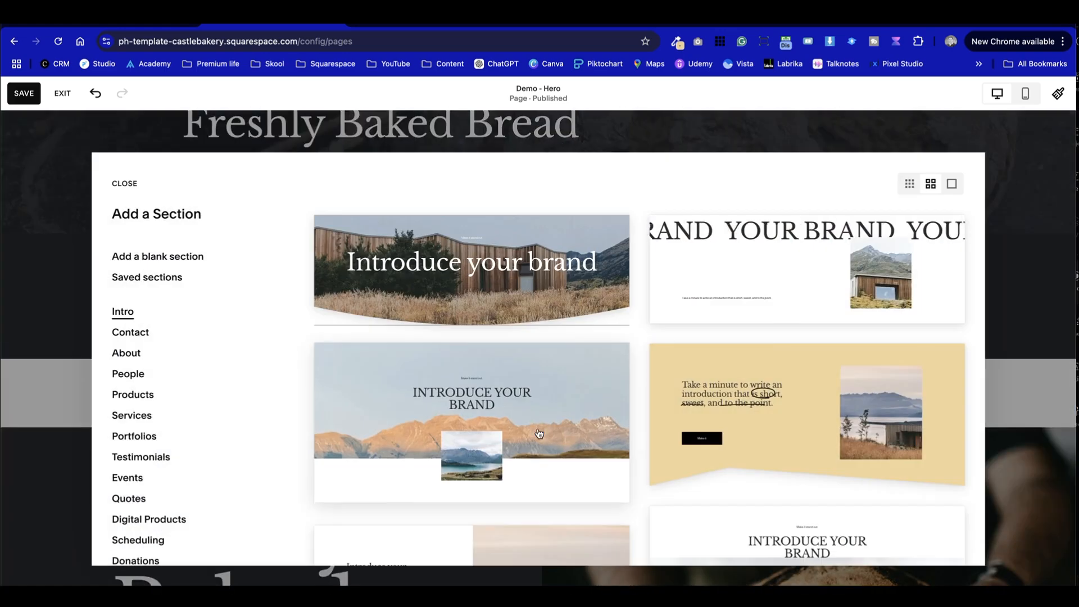
click(193, 252)
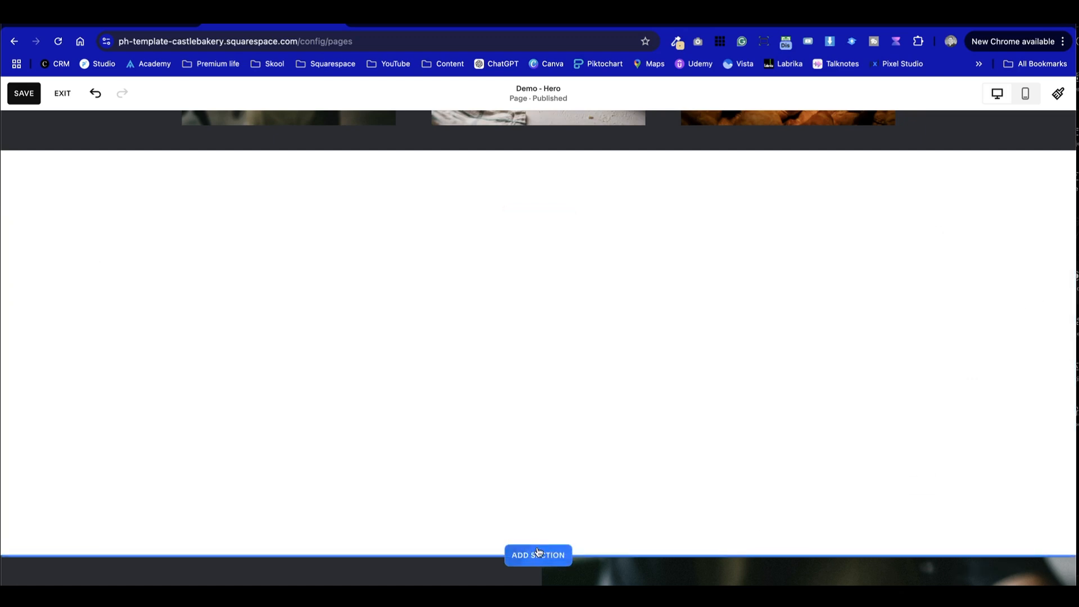
click(969, 242)
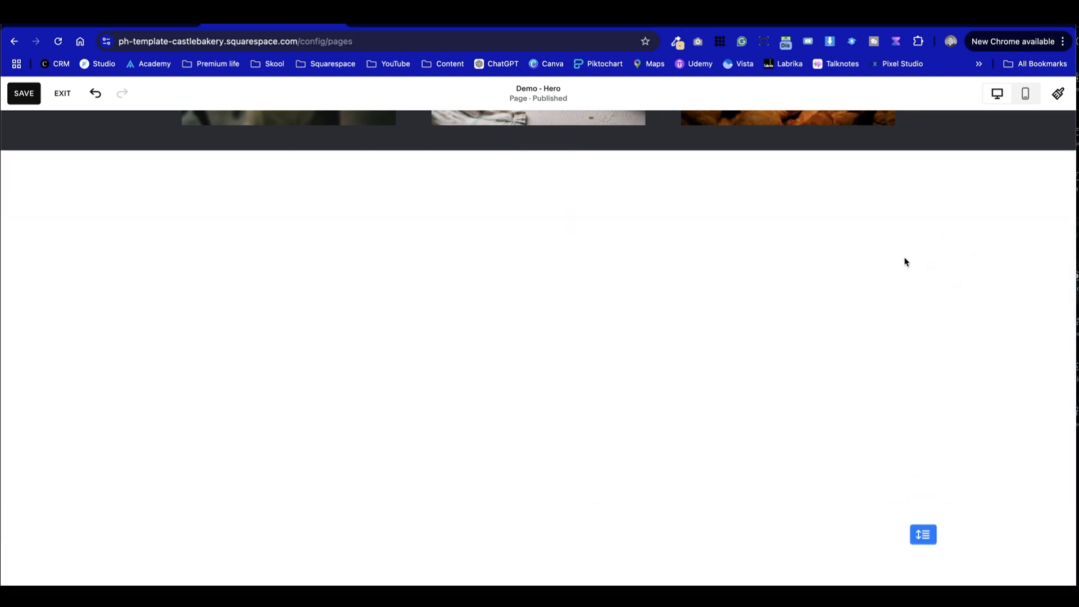
click(1044, 312)
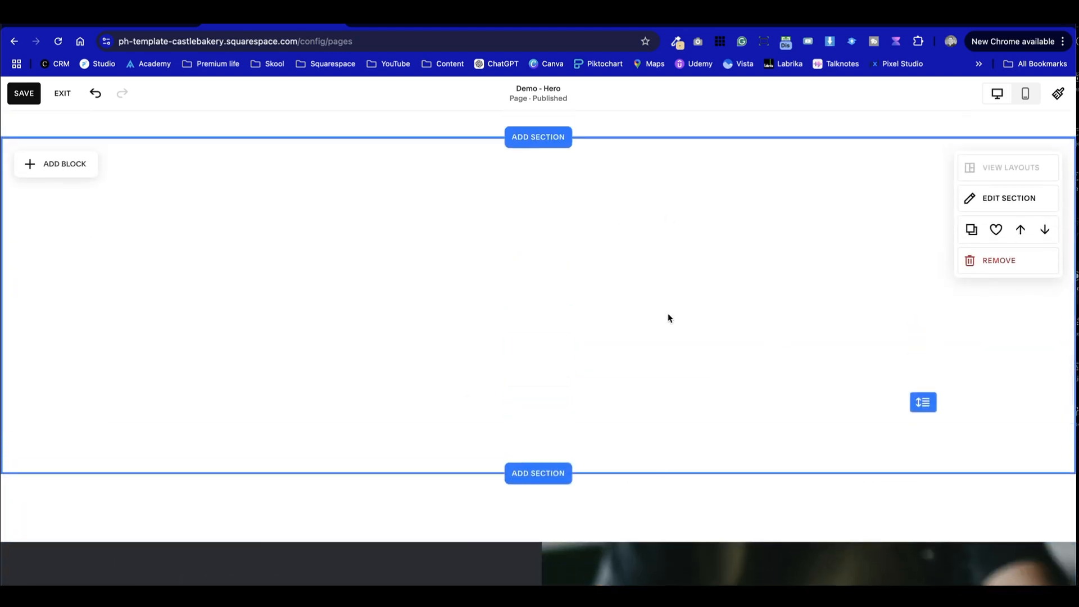
Set the blank section's background to the library image unsplash-image-YUzSjKG9QmU.jpg with the loaf toward the right side.
click(993, 202)
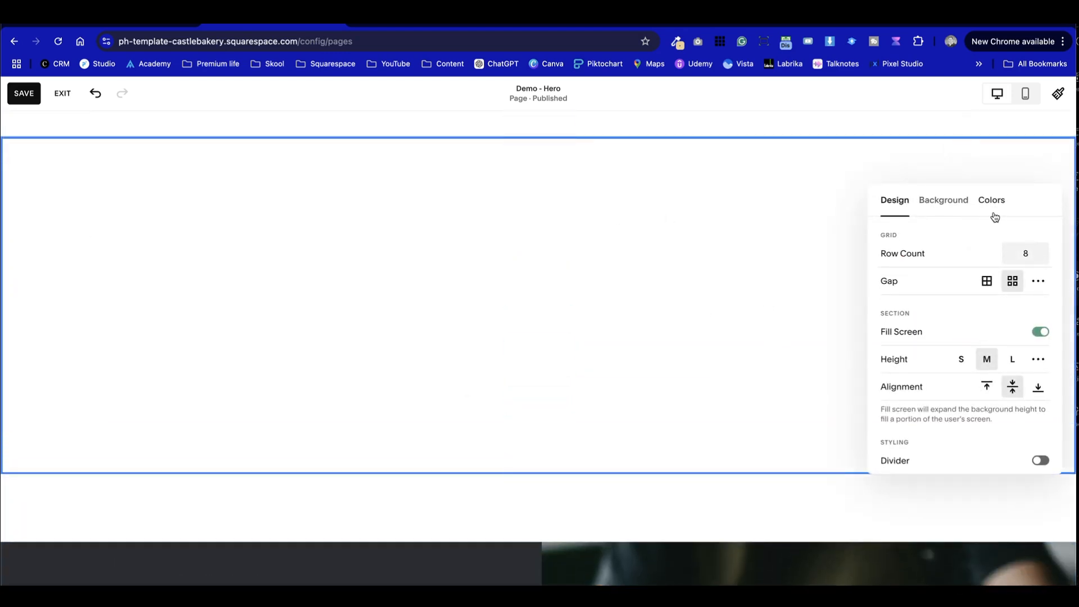
click(951, 209)
click(954, 287)
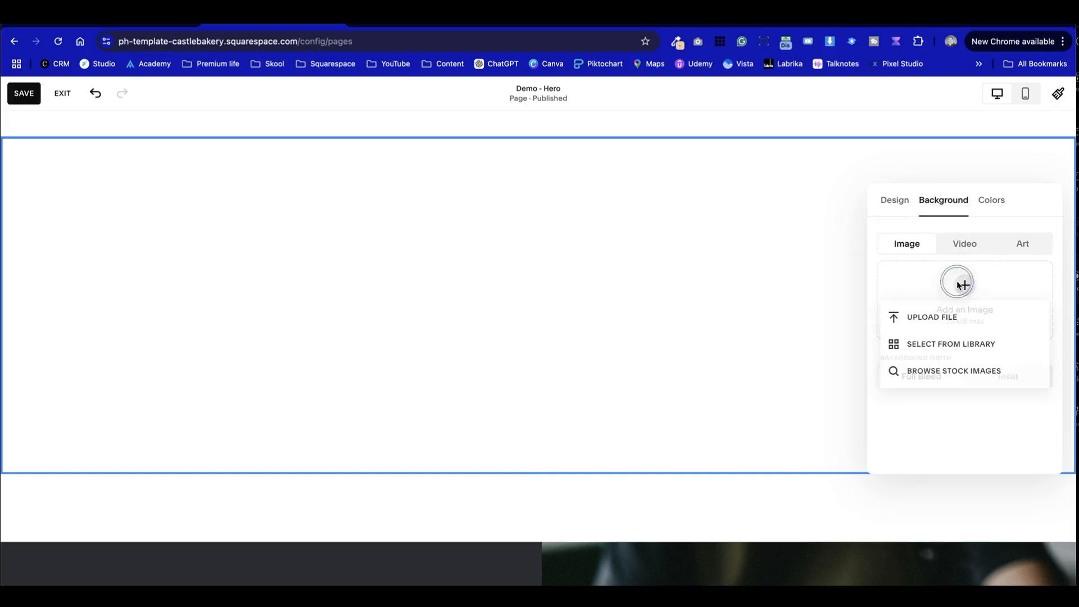
click(939, 341)
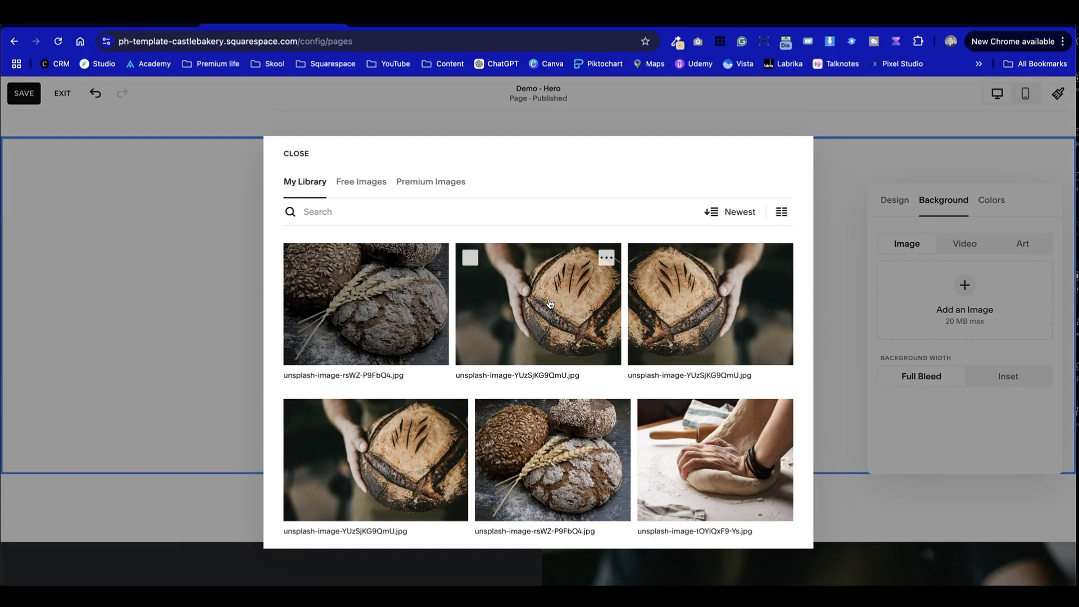
click(372, 459)
click(775, 531)
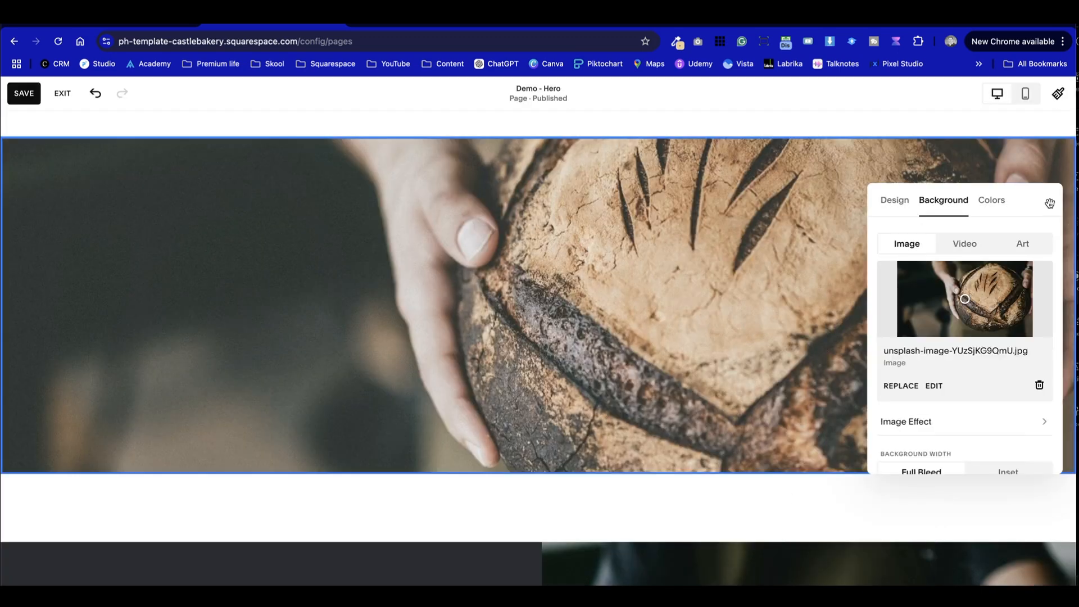
Set the background image's overlay opacity to 0%.
drag(1049, 203, 919, 126)
scroll(844, 274, down, 3)
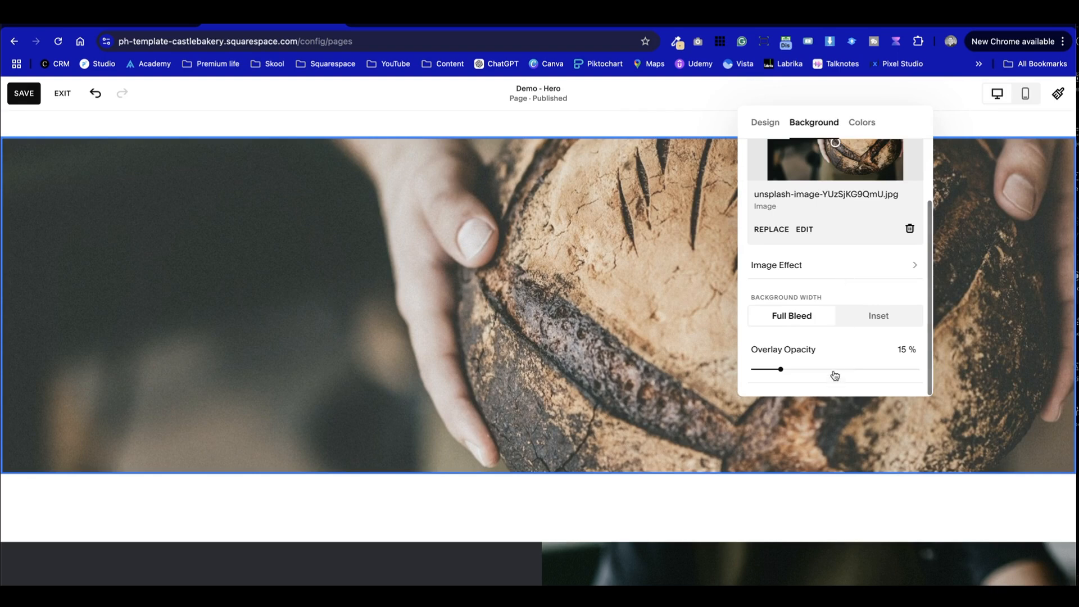
drag(780, 370, 690, 358)
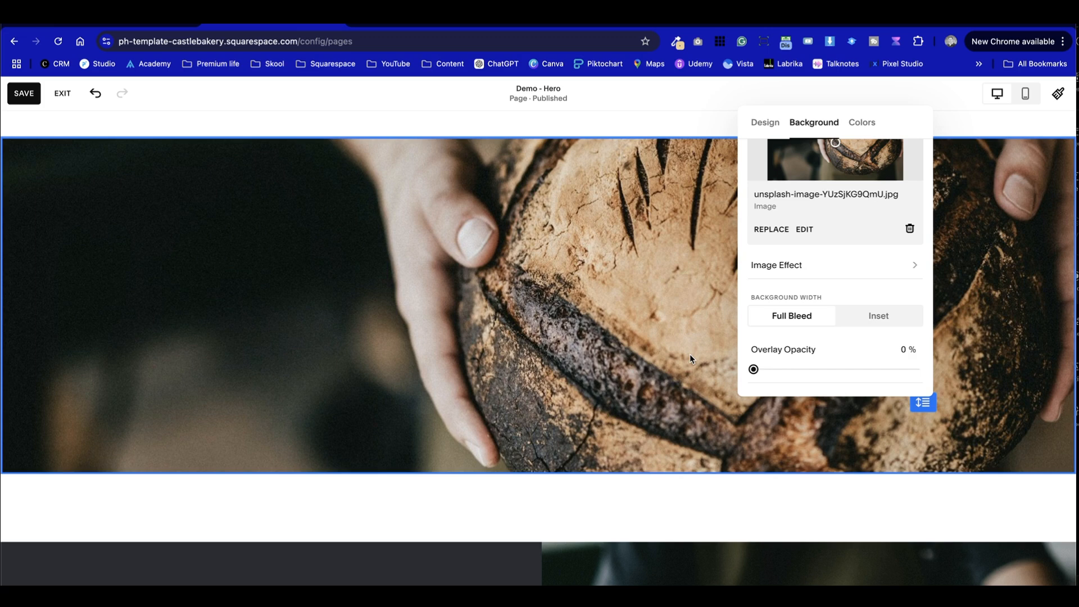
Apply the Darkest 1 color theme to the new hero section.
scroll(779, 281, up, 2)
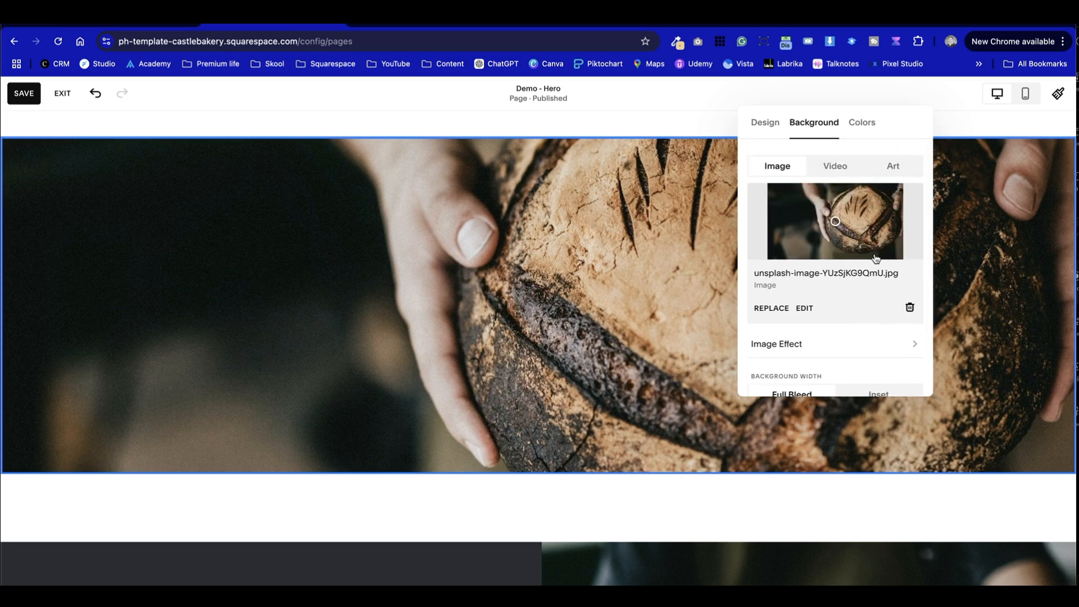
scroll(970, 277, up, 2)
click(843, 204)
scroll(848, 388, down, 3)
click(848, 388)
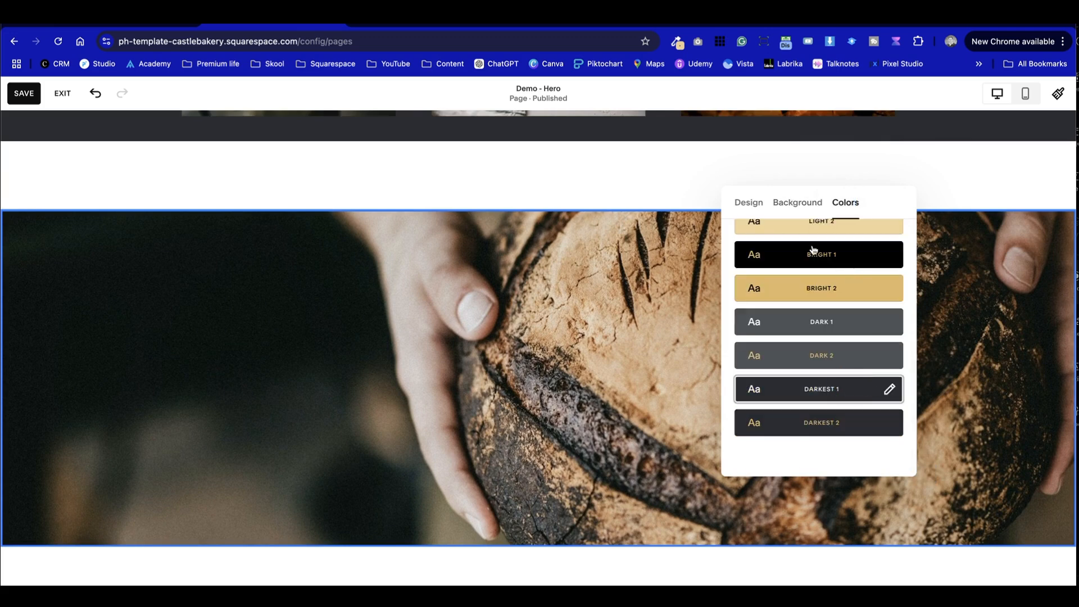
Set the new hero section's background overlay opacity to 8%.
click(758, 207)
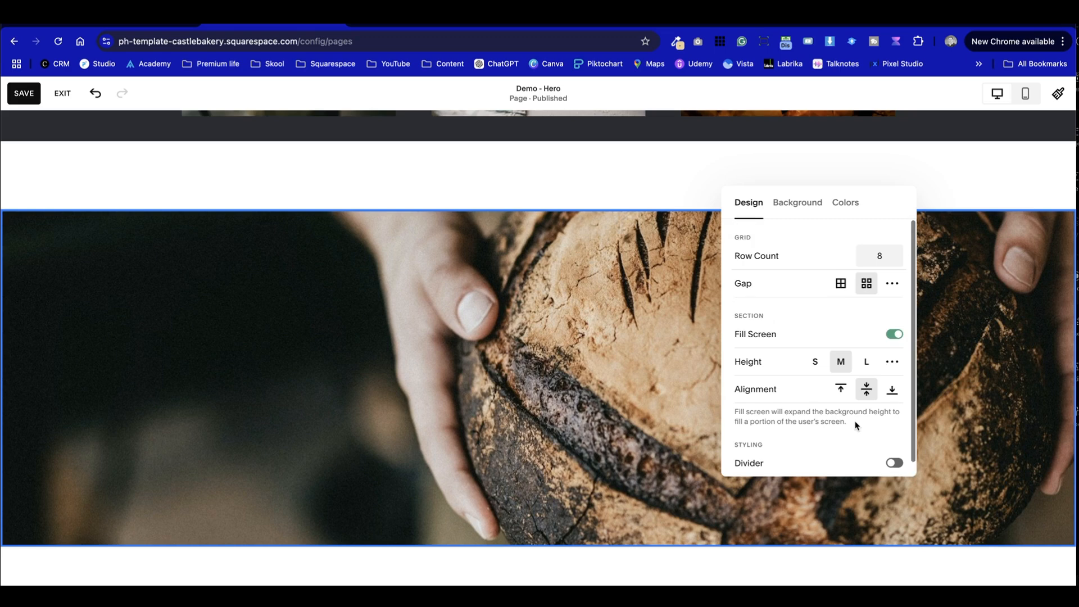
click(810, 203)
mouse_move(736, 449)
mouse_down()
mouse_move(901, 458)
mouse_move(727, 424)
mouse_move(767, 433)
mouse_move(733, 447)
mouse_up()
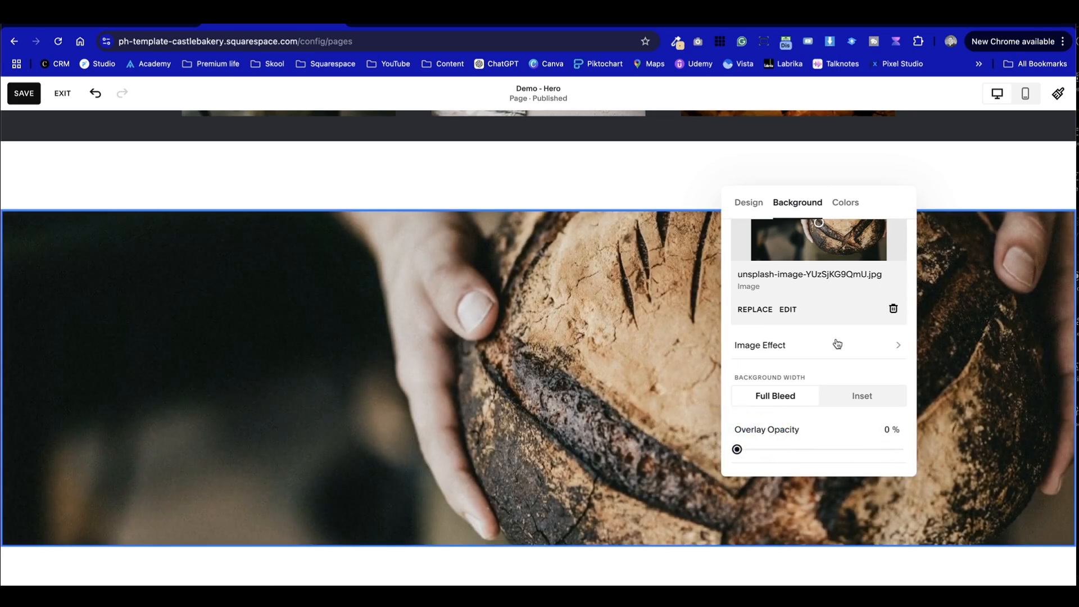
drag(784, 446, 750, 438)
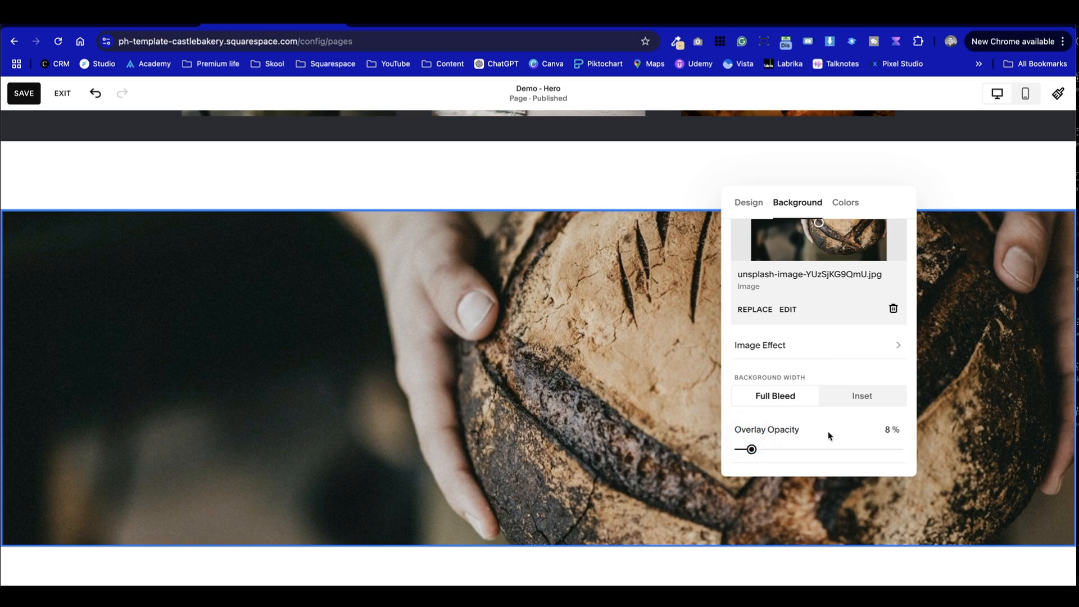
Keep the hero section's background width at Full Bleed and set its overlay opacity to 0%.
click(879, 403)
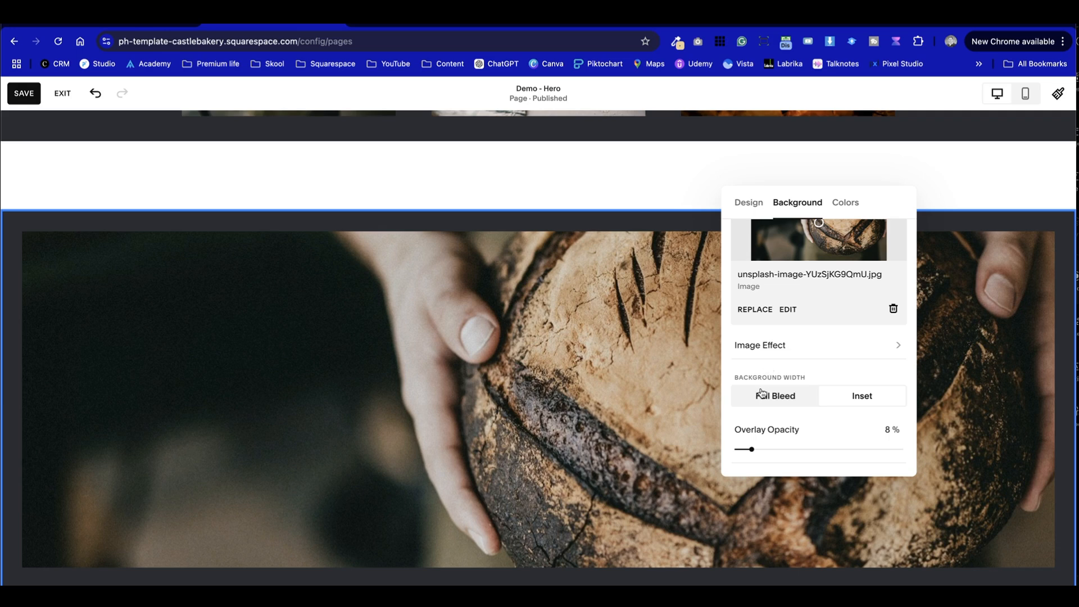
click(777, 407)
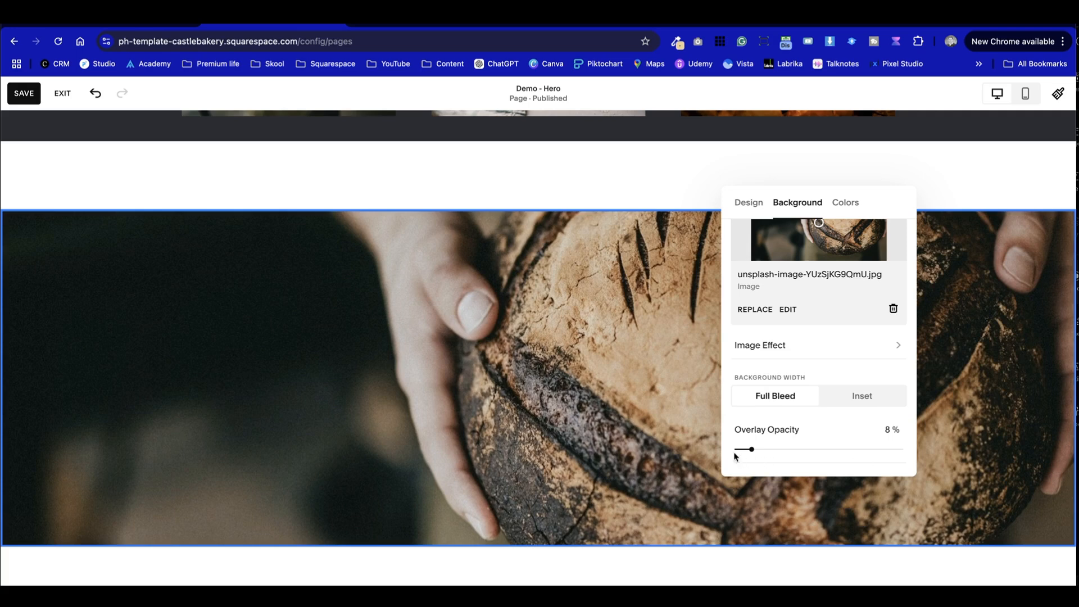
mouse_move(751, 449)
mouse_down()
mouse_move(766, 446)
mouse_move(731, 449)
mouse_up()
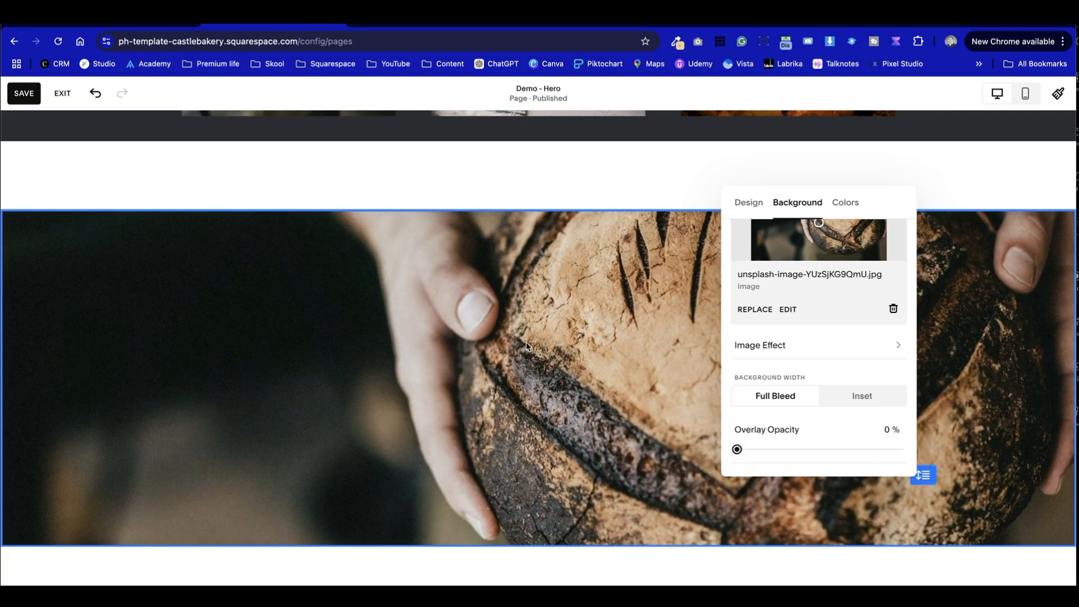
click(438, 319)
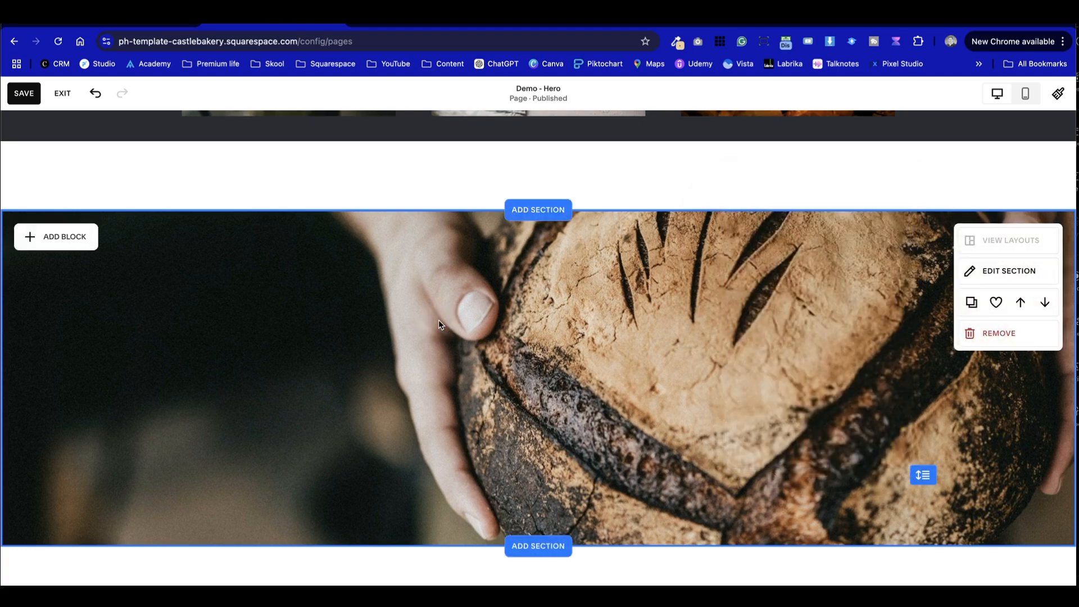
Copy the "Freshly Baked Bread" heading from the section above into a new text block in the hero section.
scroll(439, 319, up, 5)
click(488, 340)
double_click(489, 340)
key(ctrl+c)
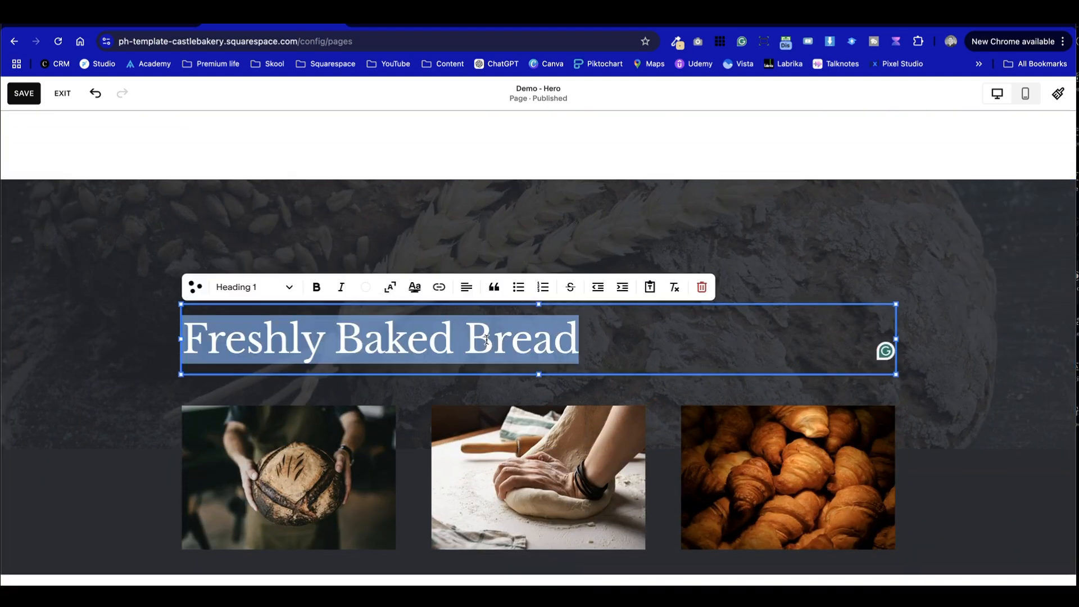
scroll(487, 338, down, 7)
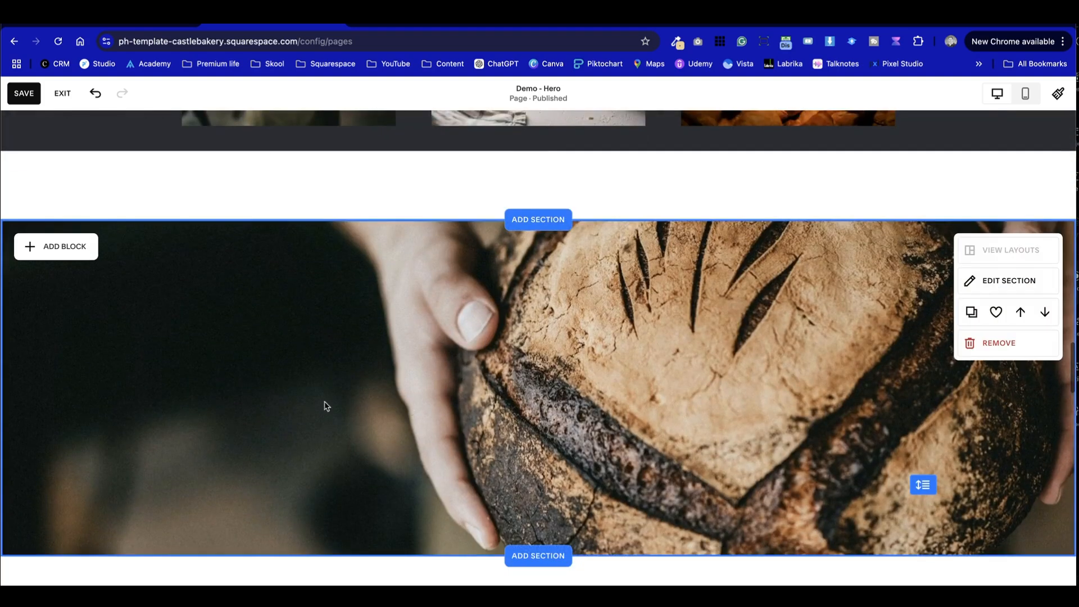
click(31, 247)
click(75, 336)
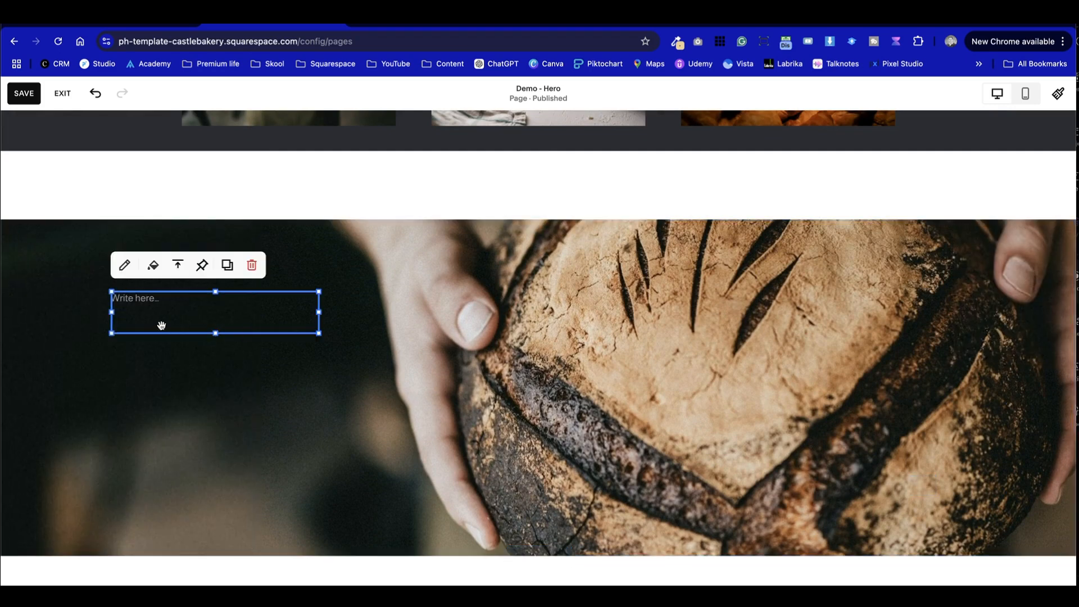
click(141, 302)
key(ctrl+v)
key(Return)
Copy the paragraph beginning "We are nestled in the heart of Brecon" from the earlier hero section and paste it below the new heading.
scroll(216, 352, up, 15)
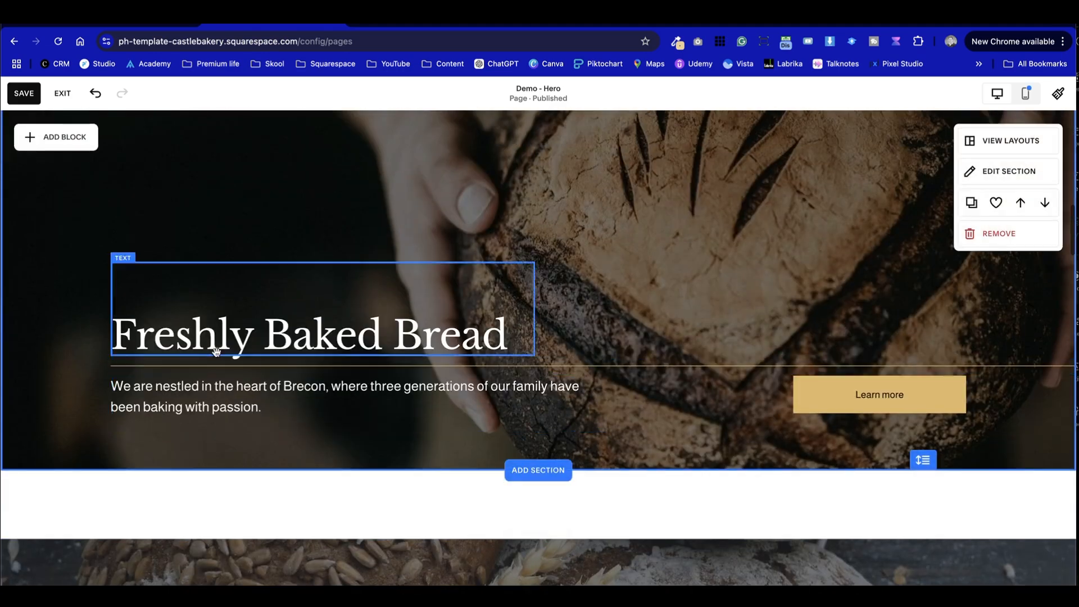
double_click(234, 404)
triple_click(233, 405)
key(ctrl+c)
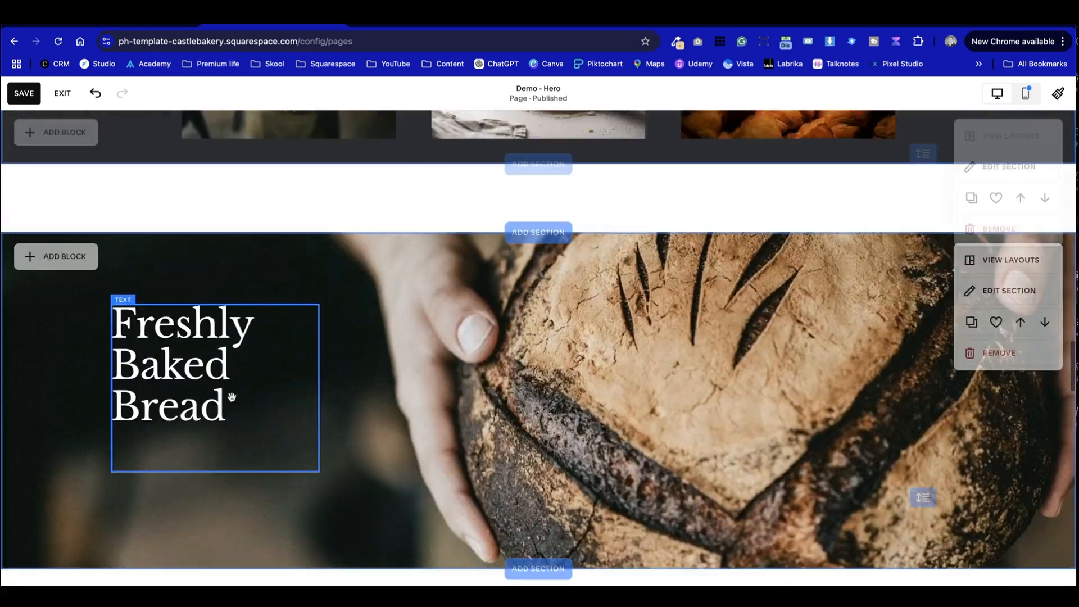
scroll(236, 306, down, 2)
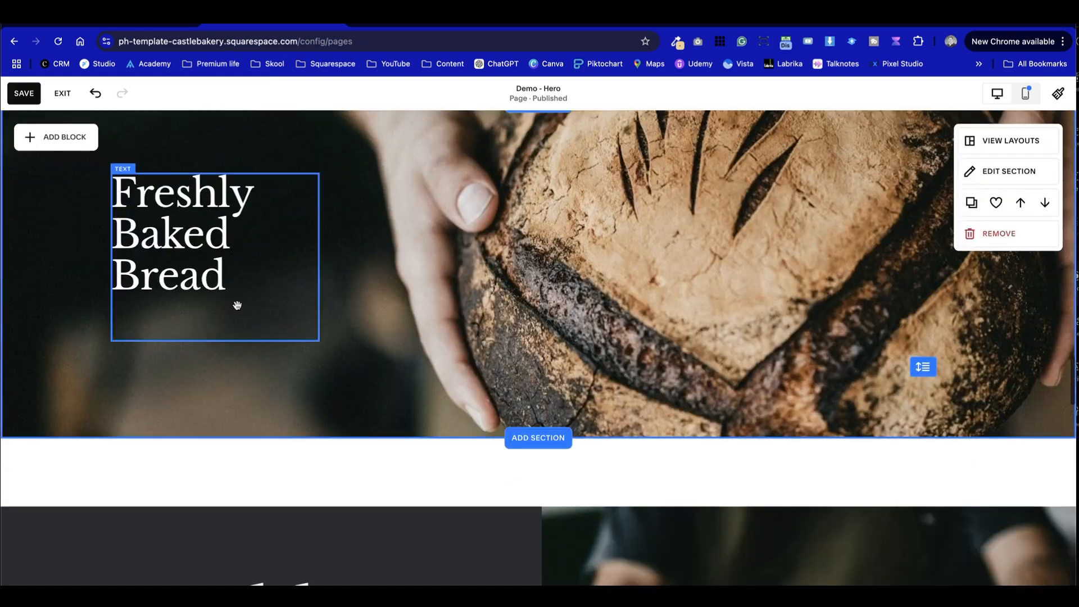
click(242, 281)
key(Return)
key(ctrl+v)
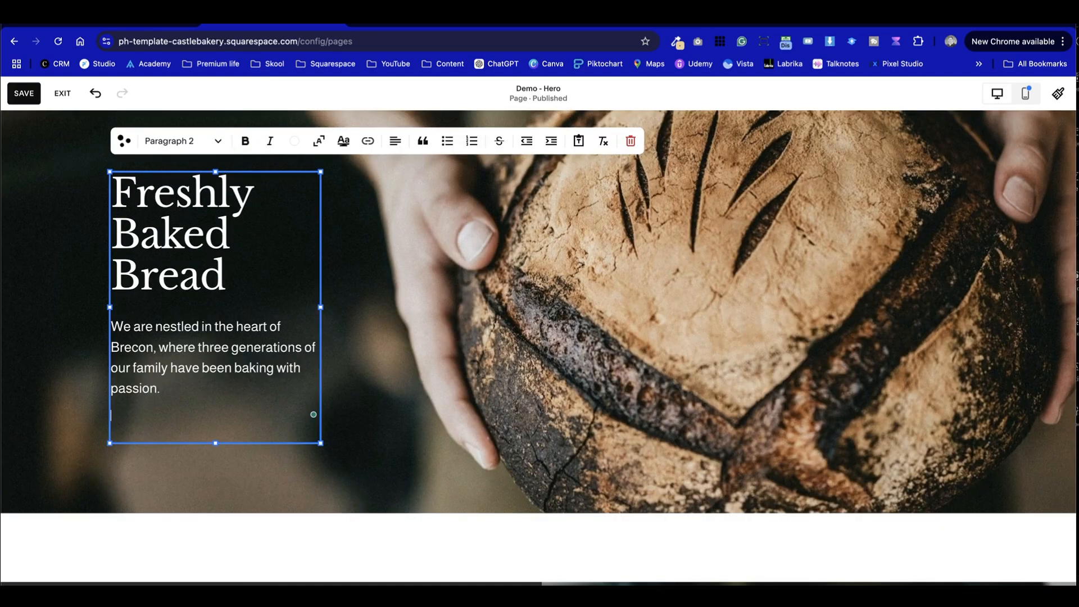
click(401, 297)
Reposition the new text block one grid column to the right and slightly lower in the hero section.
scroll(401, 304, down, 1)
click(270, 393)
drag(270, 393, 341, 447)
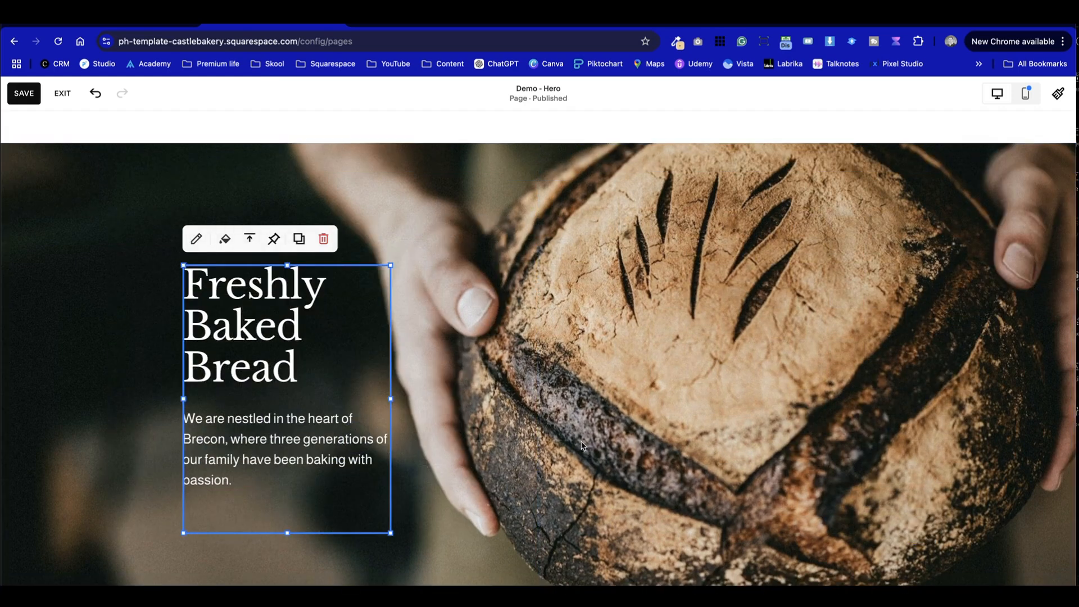
click(583, 441)
scroll(583, 441, up, 1)
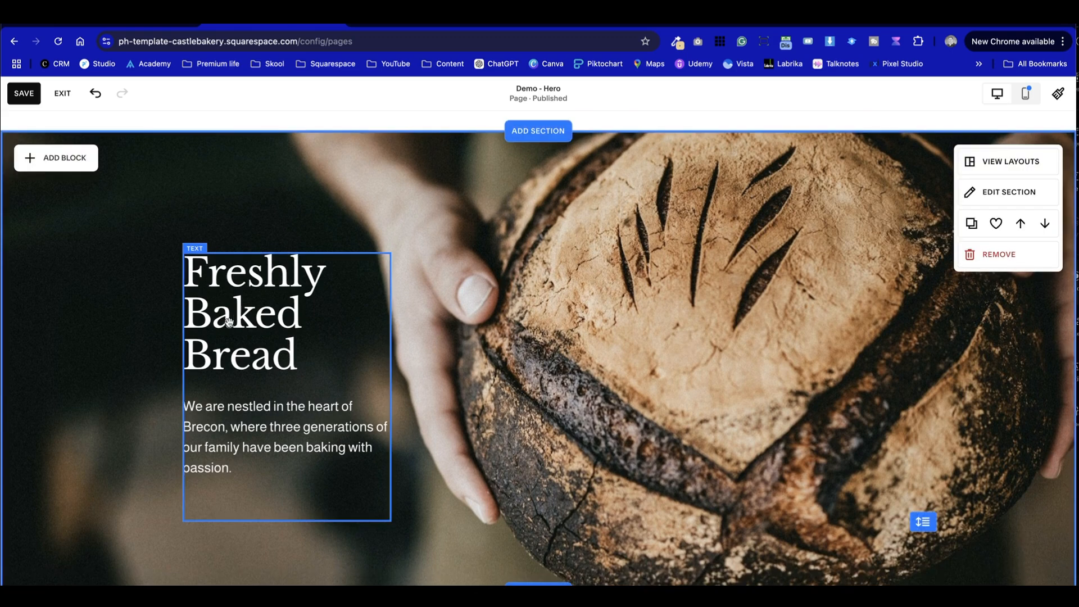
drag(228, 321, 192, 309)
drag(354, 384, 389, 385)
click(496, 385)
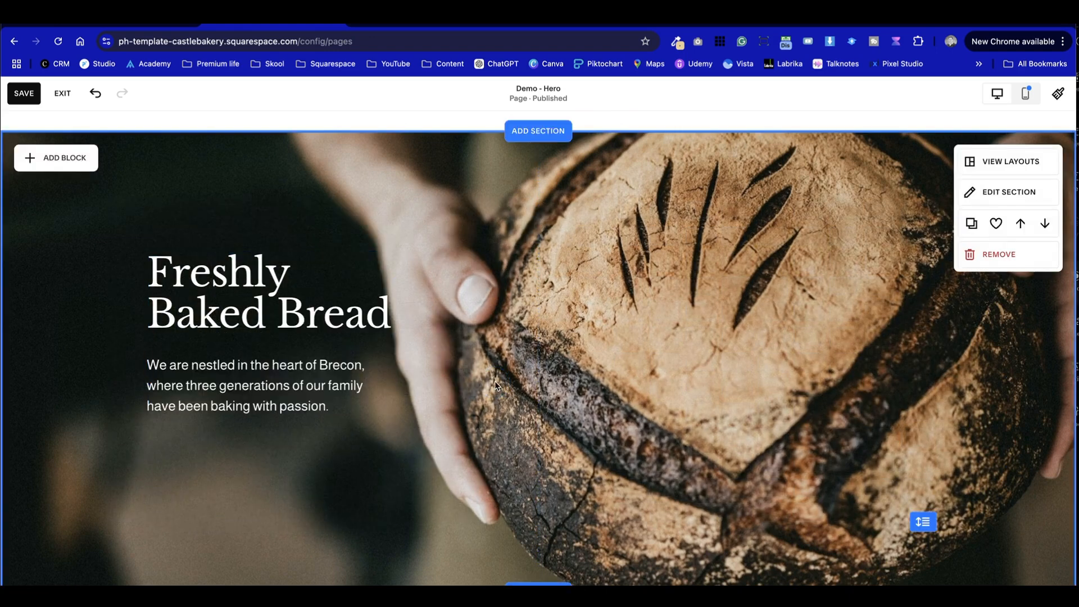
click(377, 351)
drag(390, 380, 355, 386)
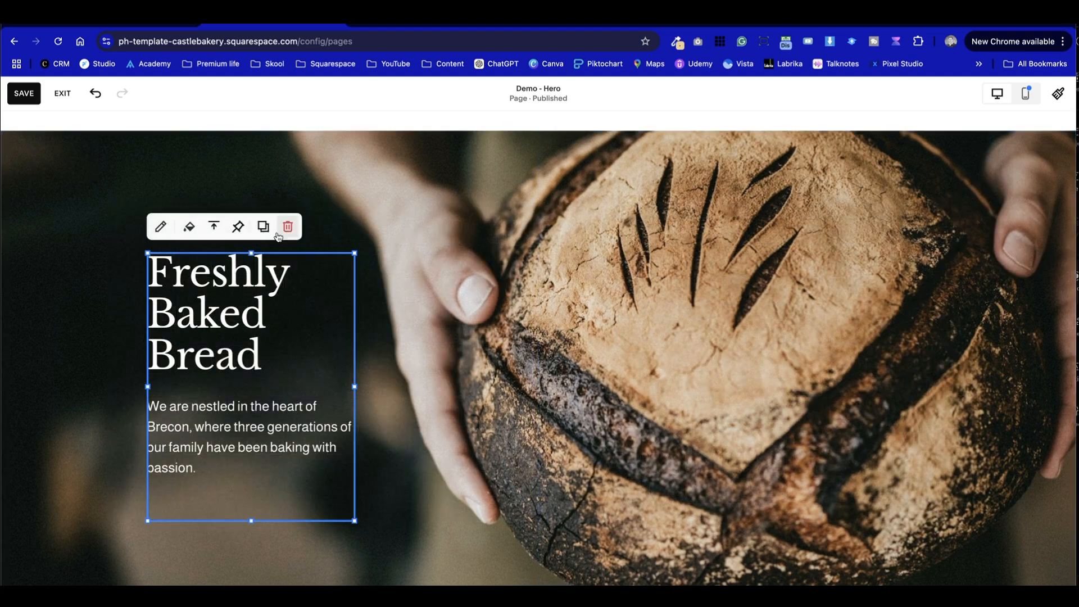
click(487, 422)
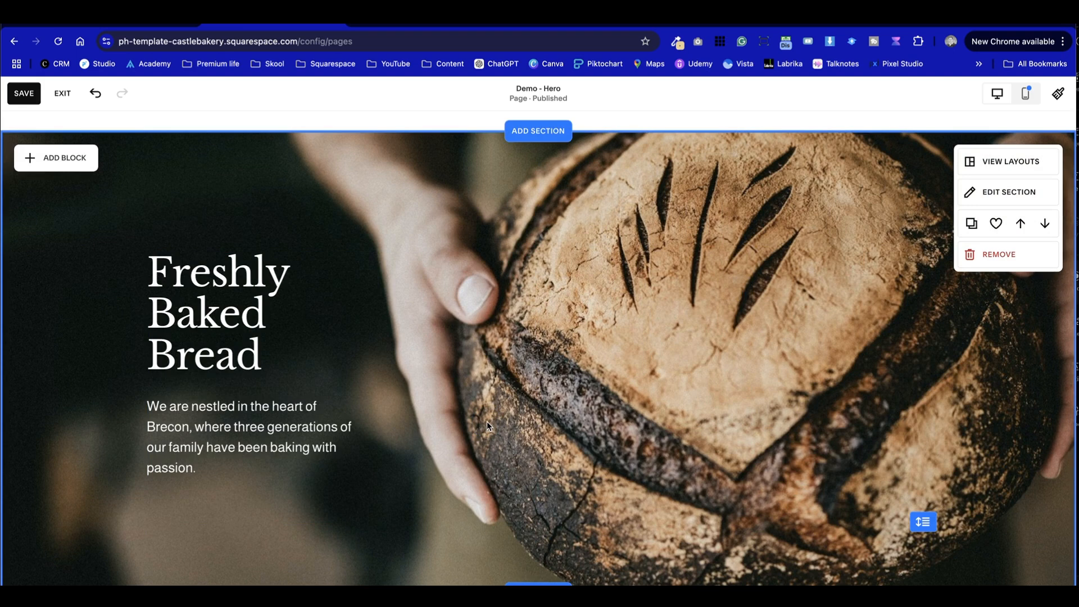
Look at the text card on the squareforge.net hero-classic reference page and return to the page editor.
click(200, 383)
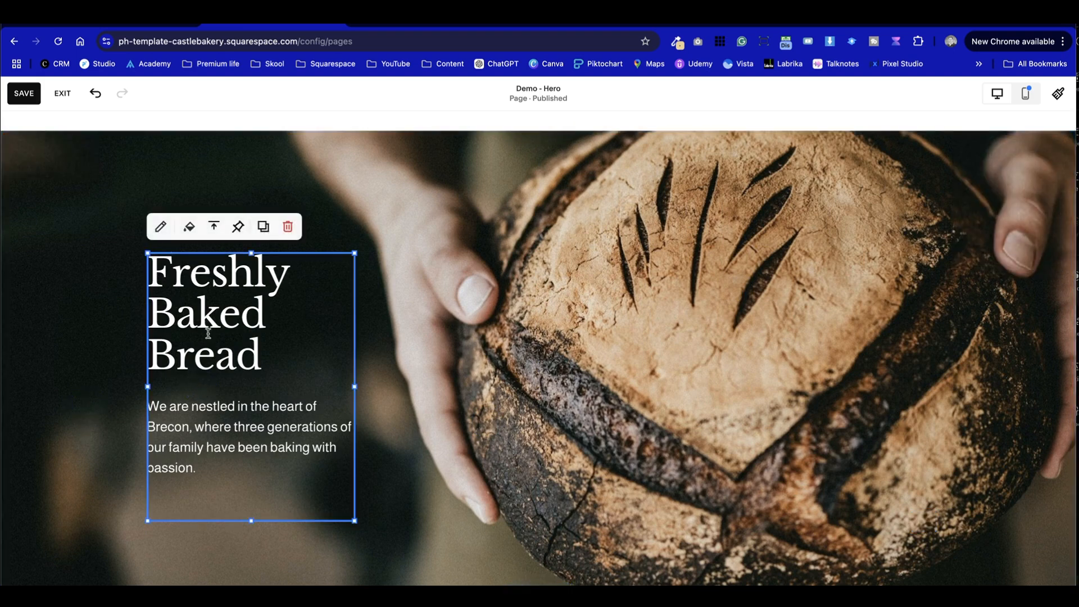
key(ctrl+shift+Tab)
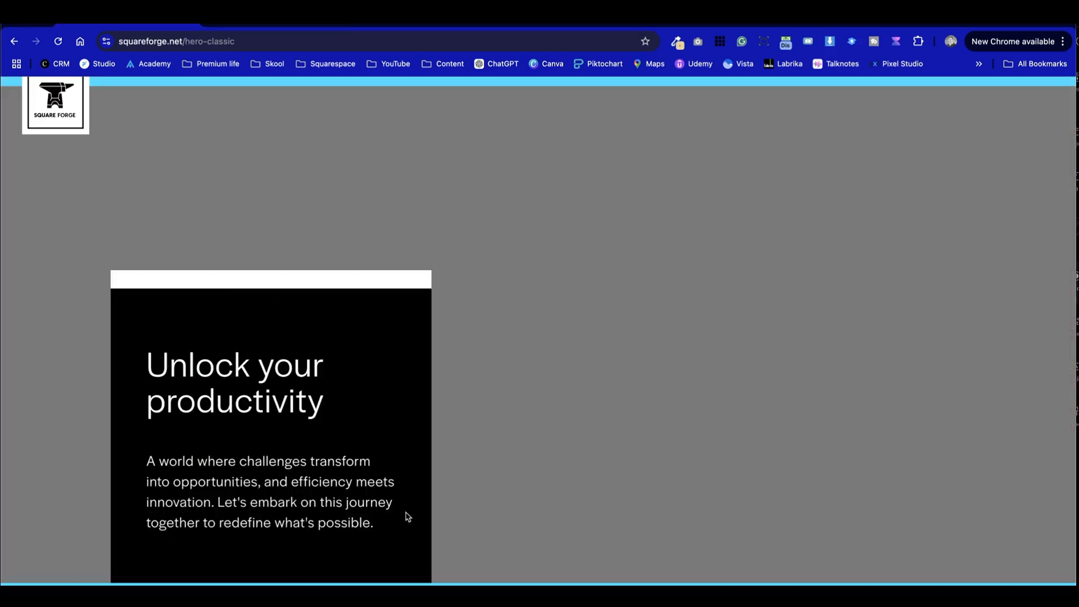
key(ctrl+Tab)
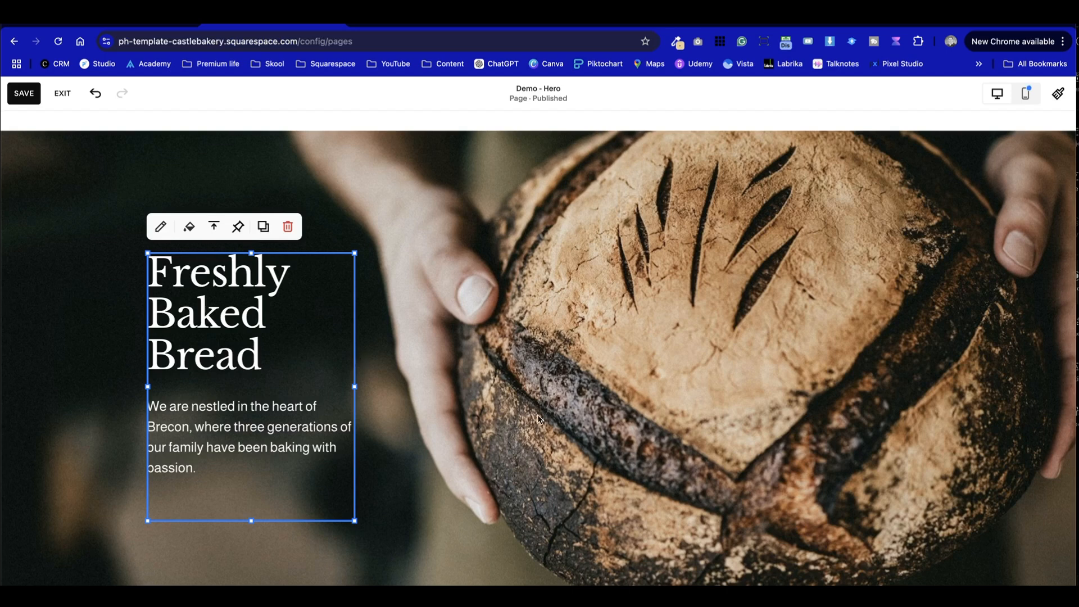
Turn on a white background for the hero section's "Freshly Baked Bread" text block.
click(336, 337)
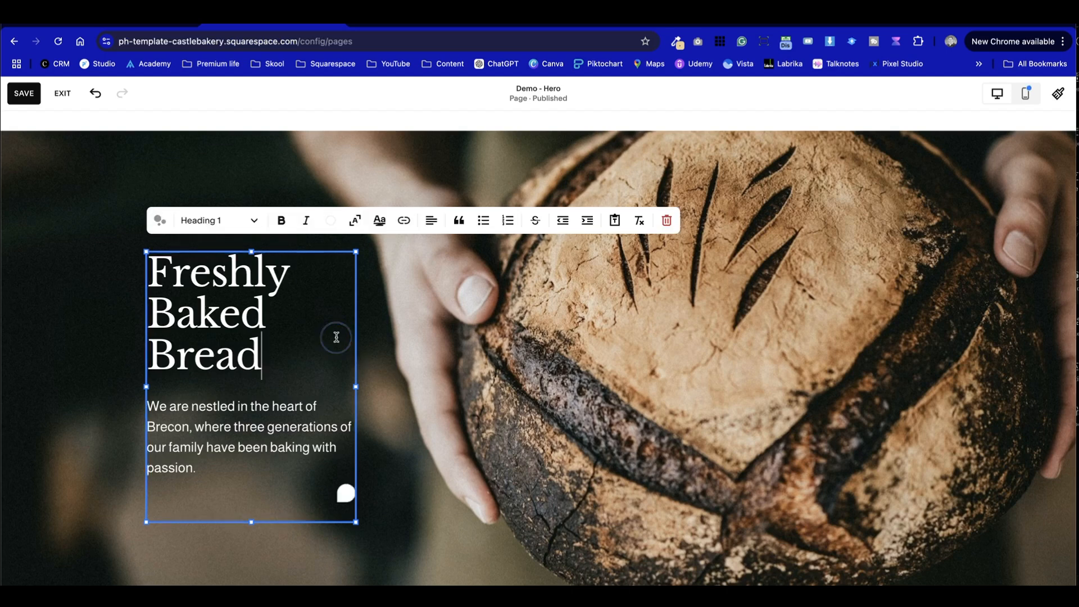
click(413, 343)
click(347, 329)
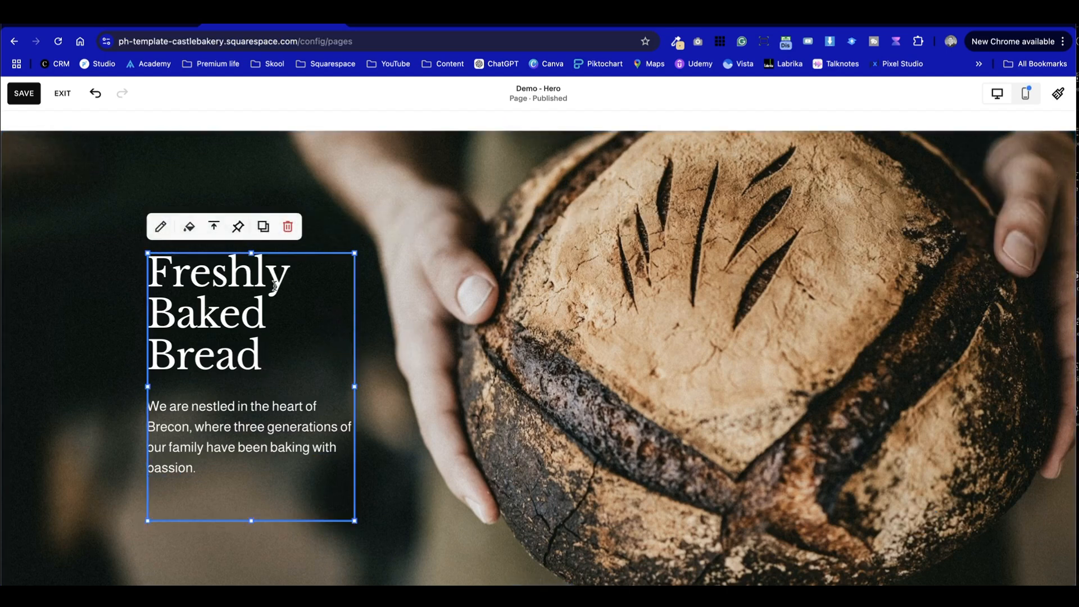
click(285, 332)
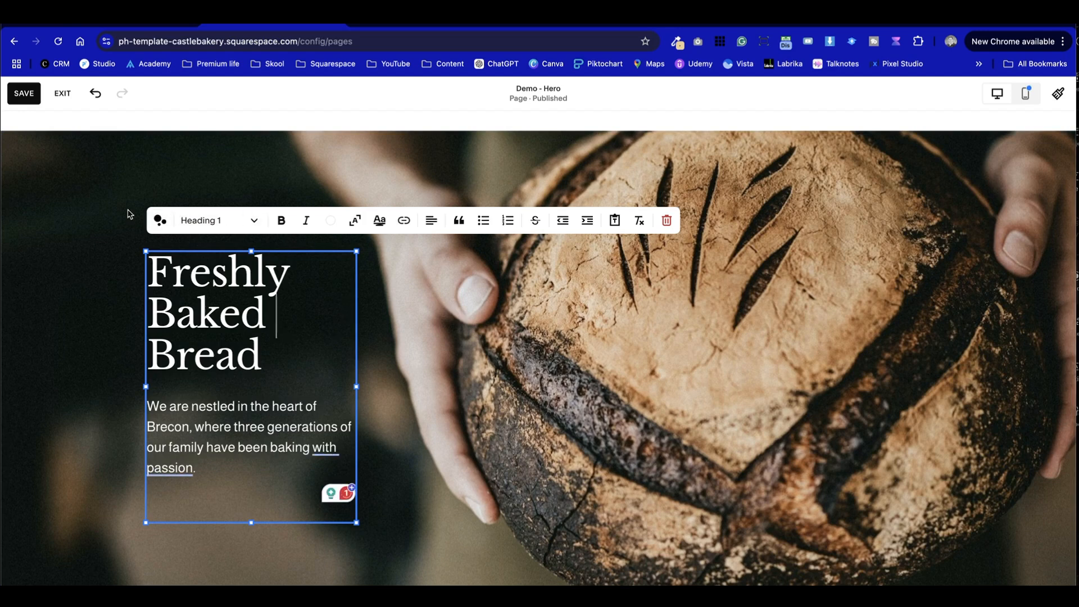
click(448, 335)
click(344, 335)
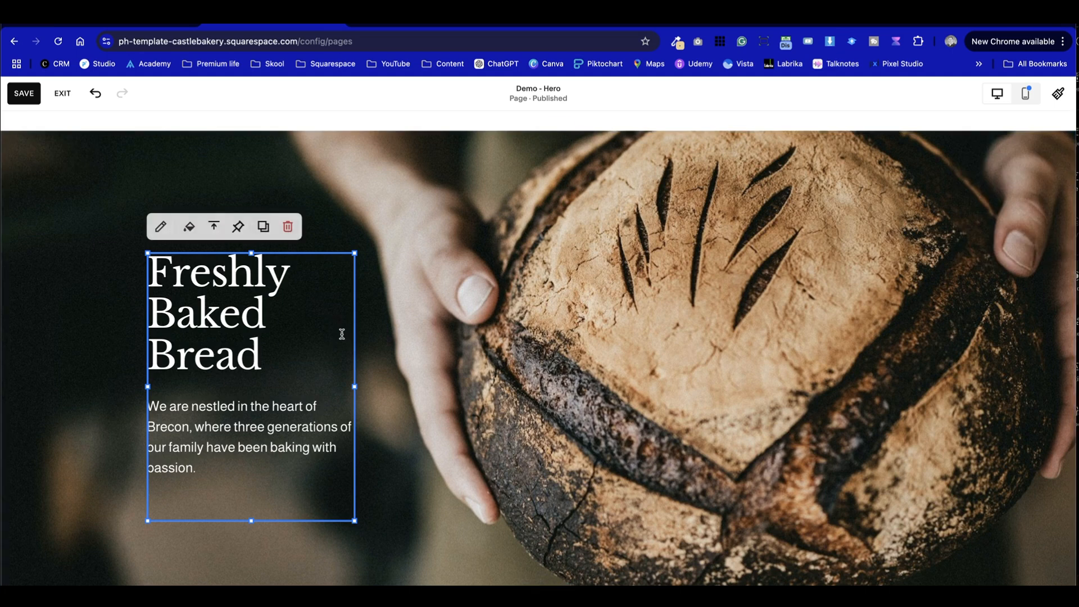
click(188, 227)
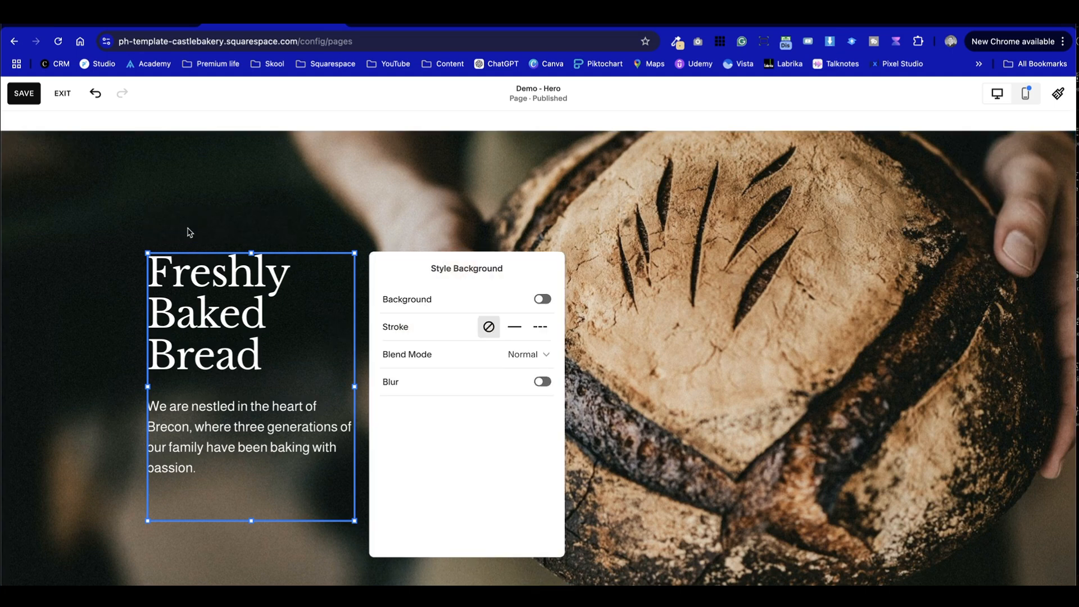
click(543, 299)
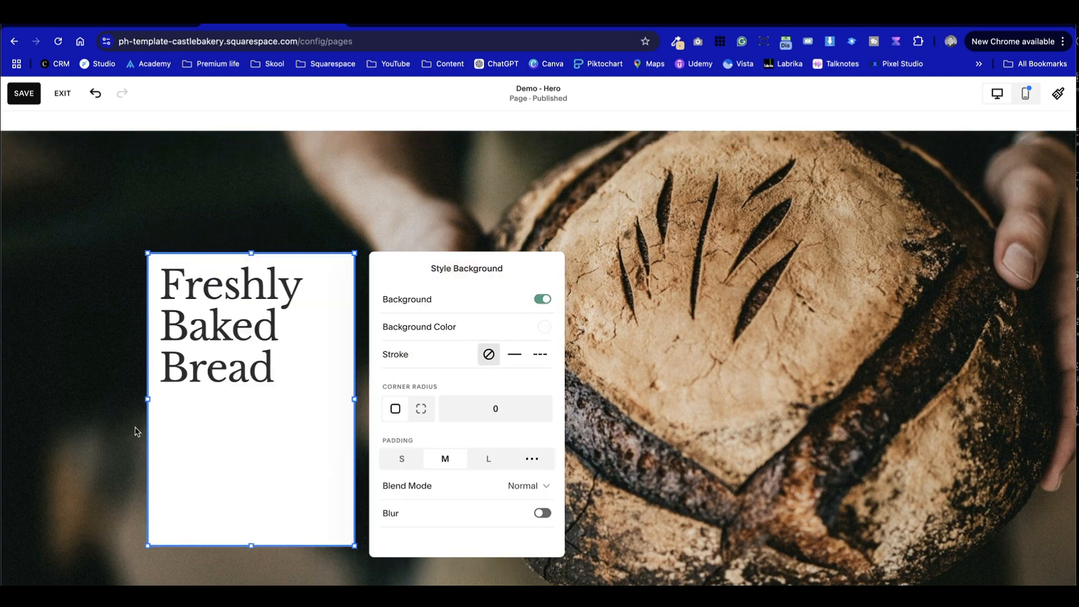
Change all text in the white text block, heading and paragraph, to the dark colour.
double_click(221, 424)
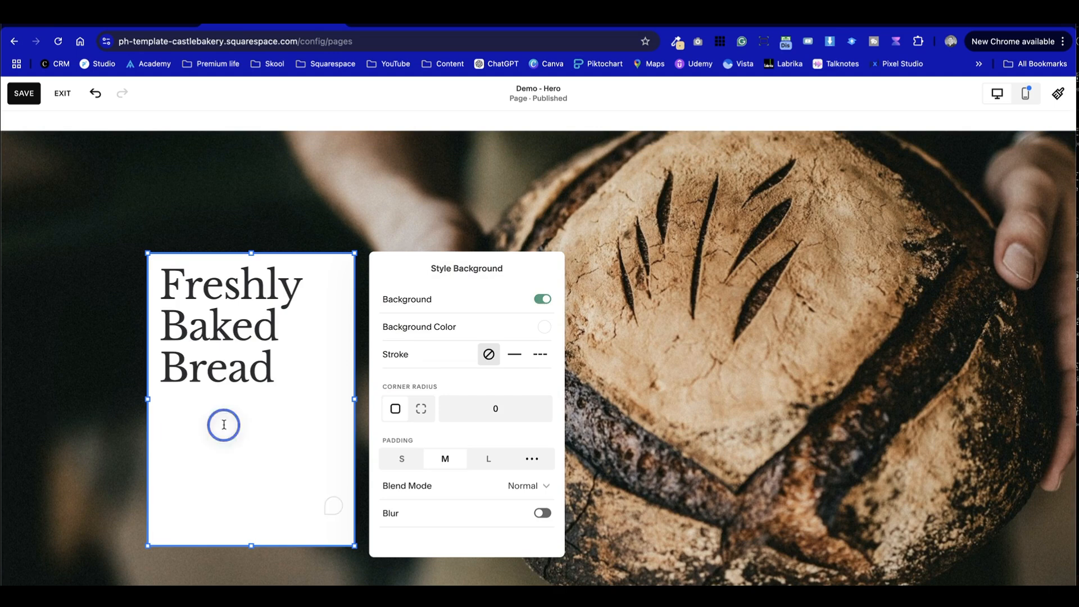
key(ctrl+a)
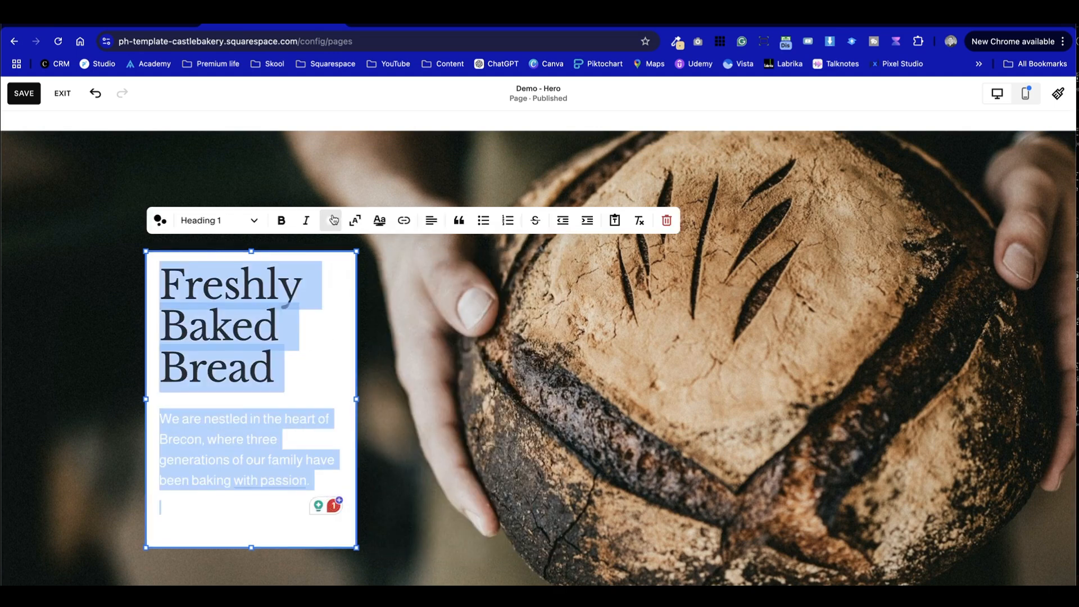
click(332, 220)
click(400, 290)
click(489, 366)
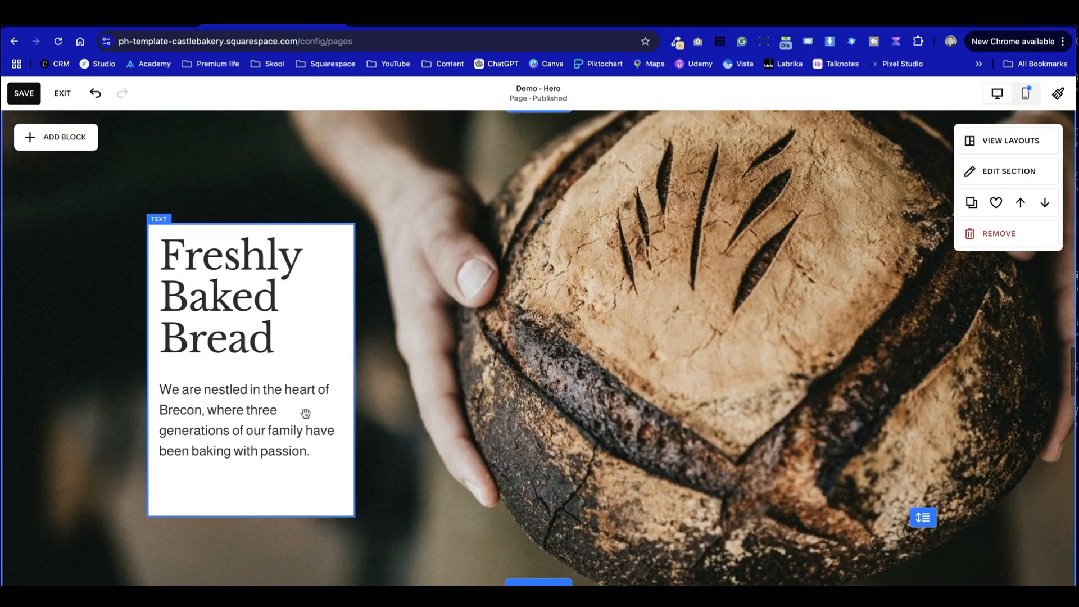
Widen the white text block by one grid column to the right and move it slightly lower.
click(237, 415)
drag(349, 370, 390, 373)
click(548, 418)
drag(328, 242, 329, 267)
click(508, 299)
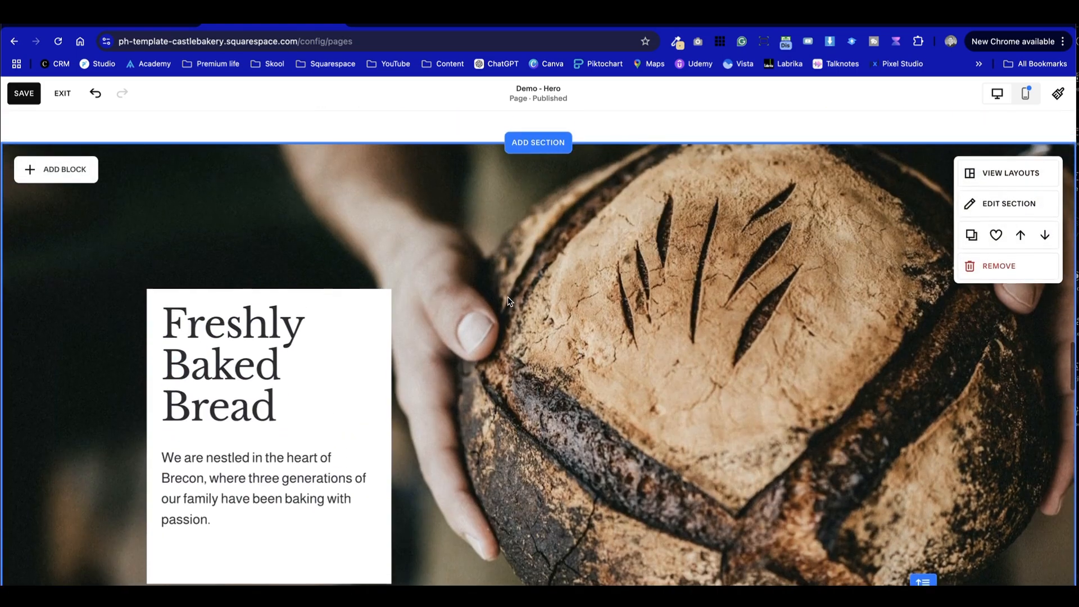
key(ctrl+shift+Tab)
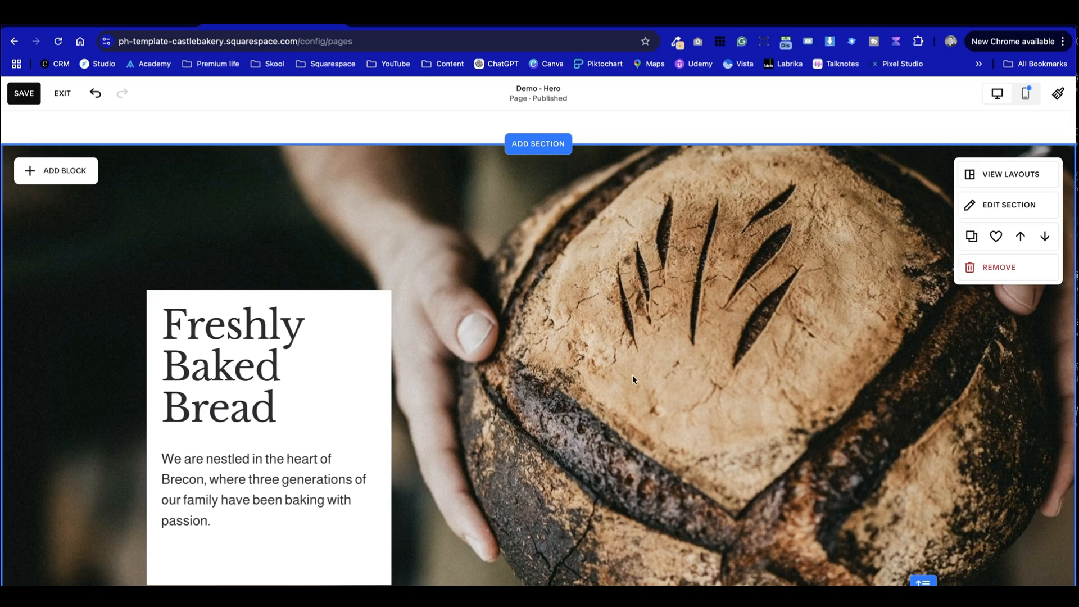
scroll(632, 375, down, 2)
click(61, 137)
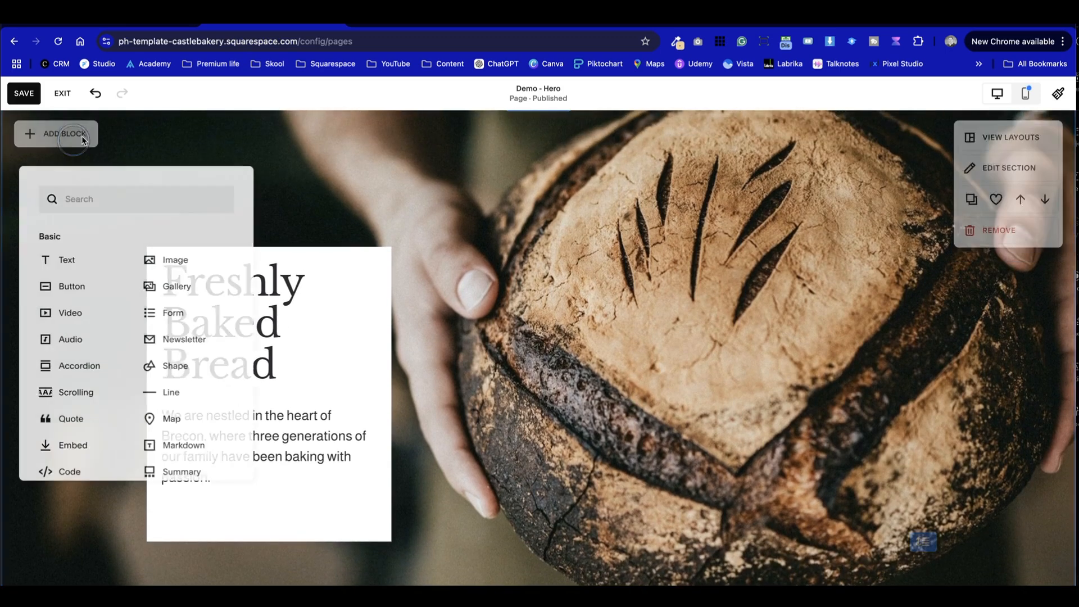
click(631, 306)
Try to reduce the hero section's height by raising its bottom edge.
scroll(631, 307, up, 1)
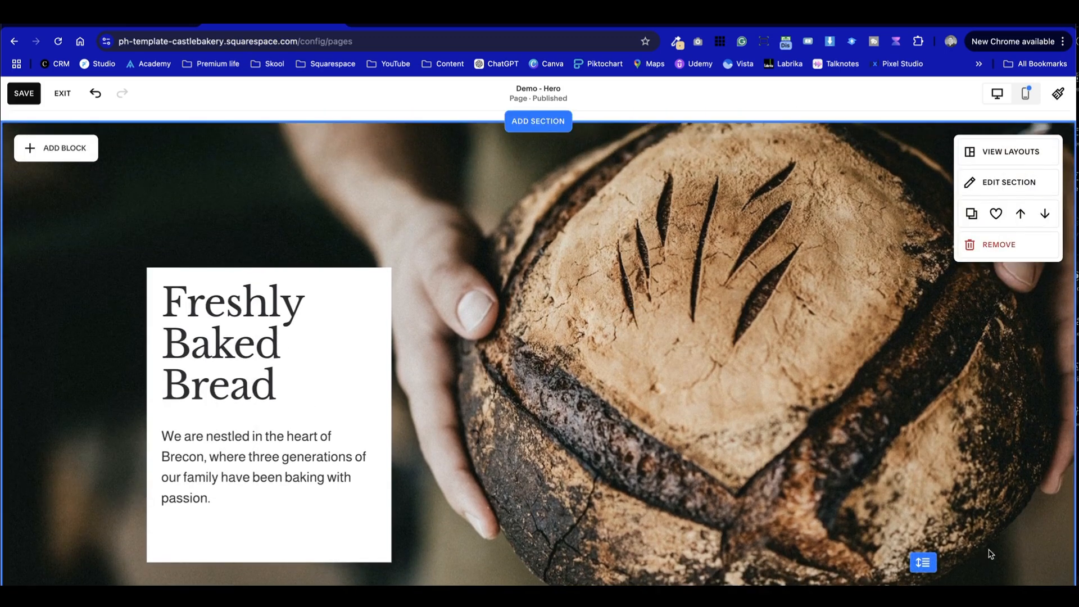
drag(927, 564, 927, 509)
scroll(1001, 331, down, 1)
scroll(1001, 331, up, 1)
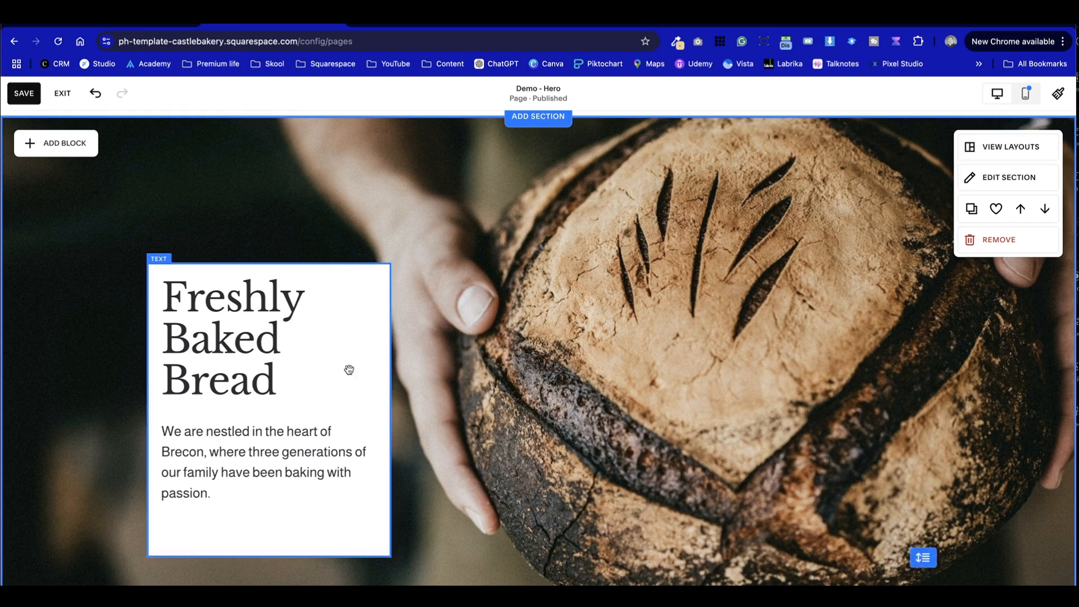
Set the background padding of the "Freshly Baked Bread" text block to L.
click(389, 343)
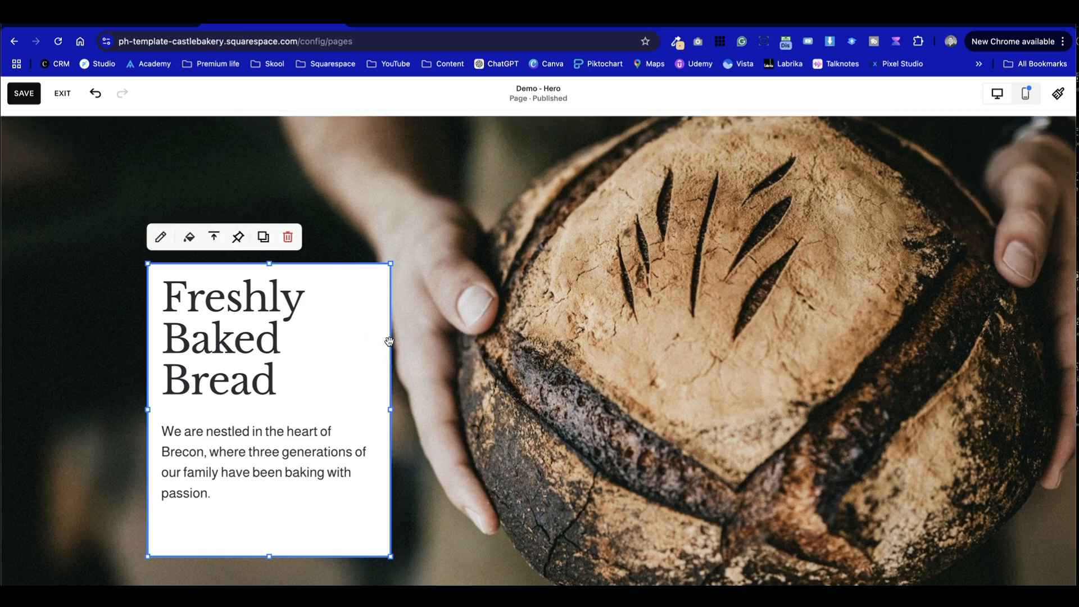
click(188, 237)
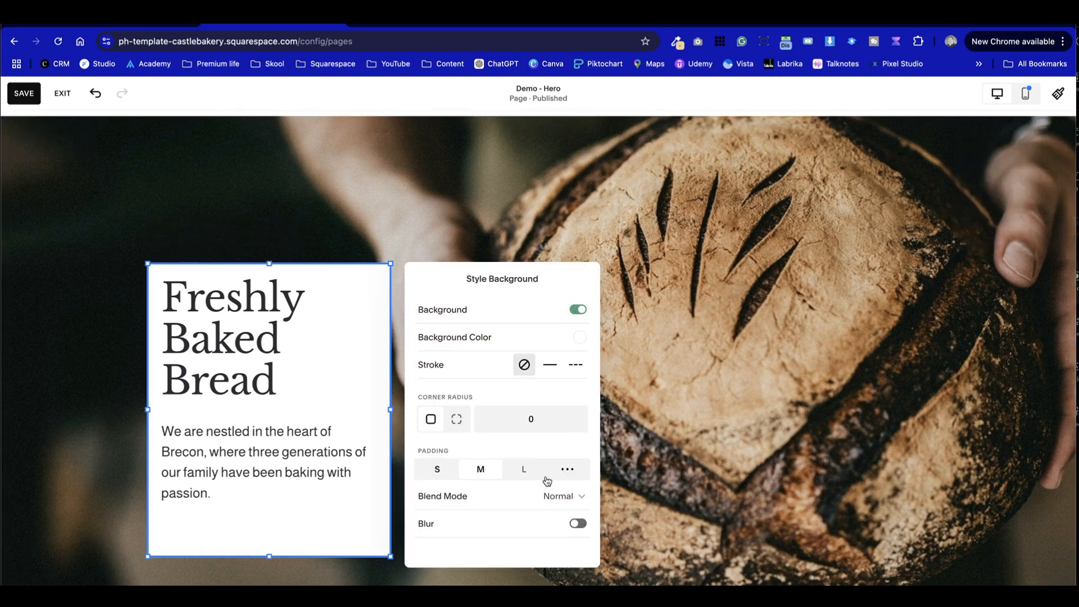
click(524, 470)
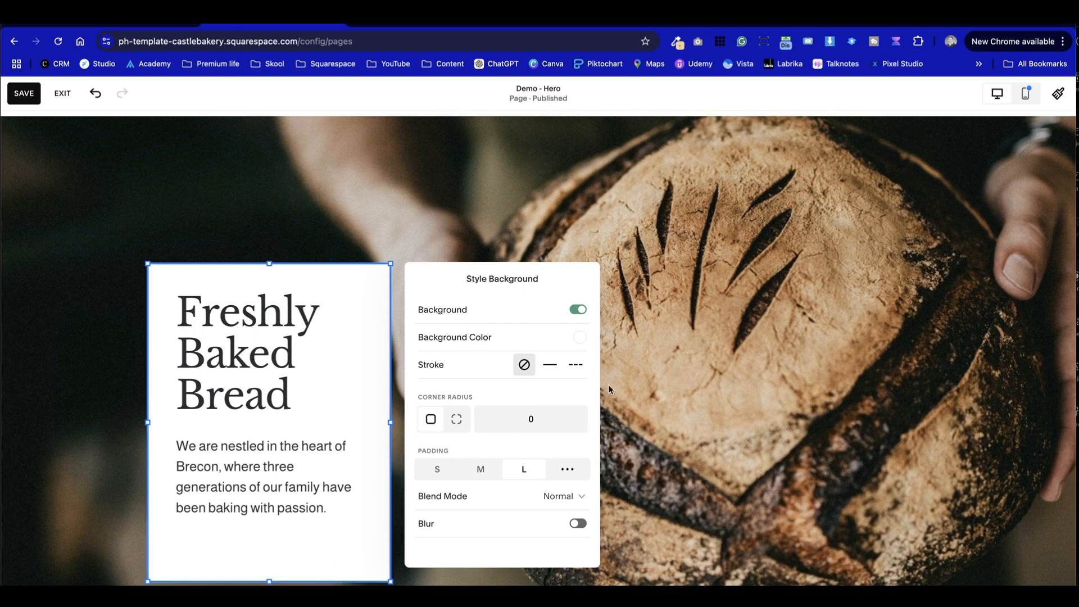
Change the text block's background colour to the darkest palette colour.
click(580, 339)
click(727, 310)
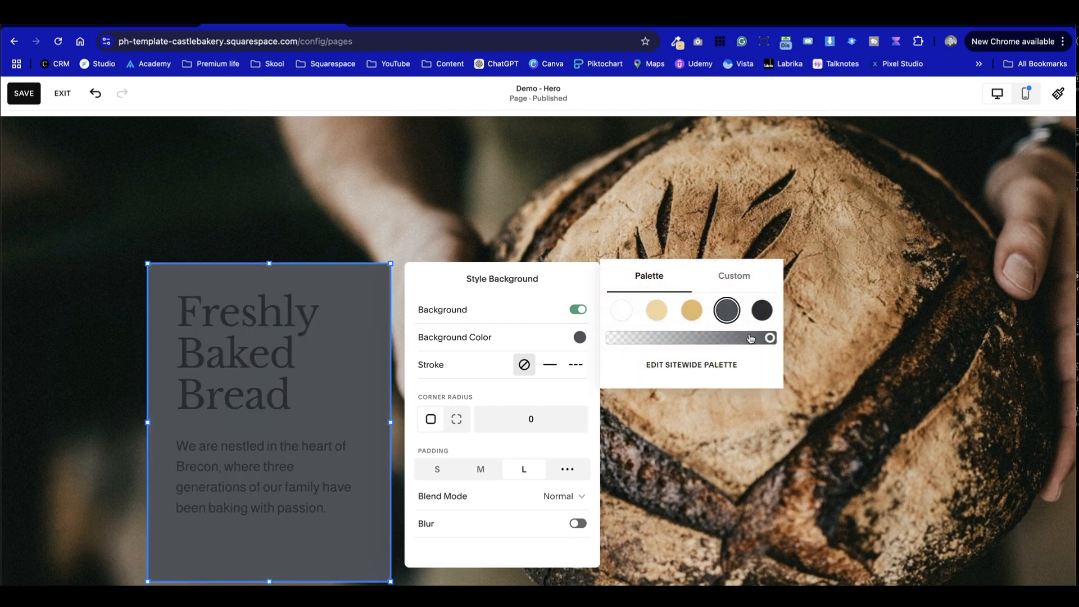
click(763, 312)
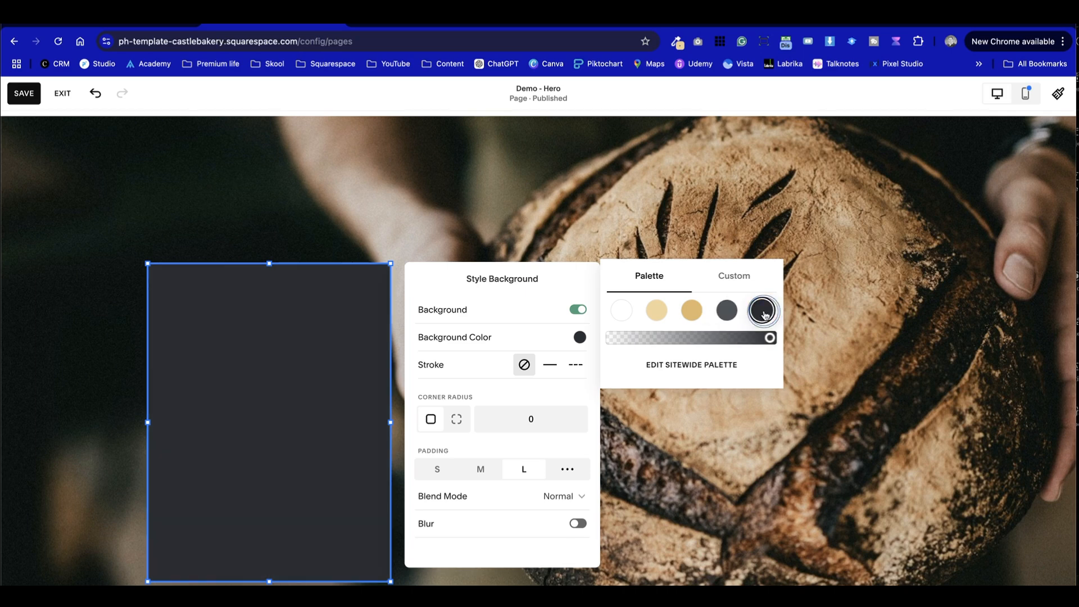
click(807, 478)
Try to recolour all text in the dark text block using the dark grey and white palette colours.
double_click(329, 392)
click(330, 392)
key(super+a)
click(330, 230)
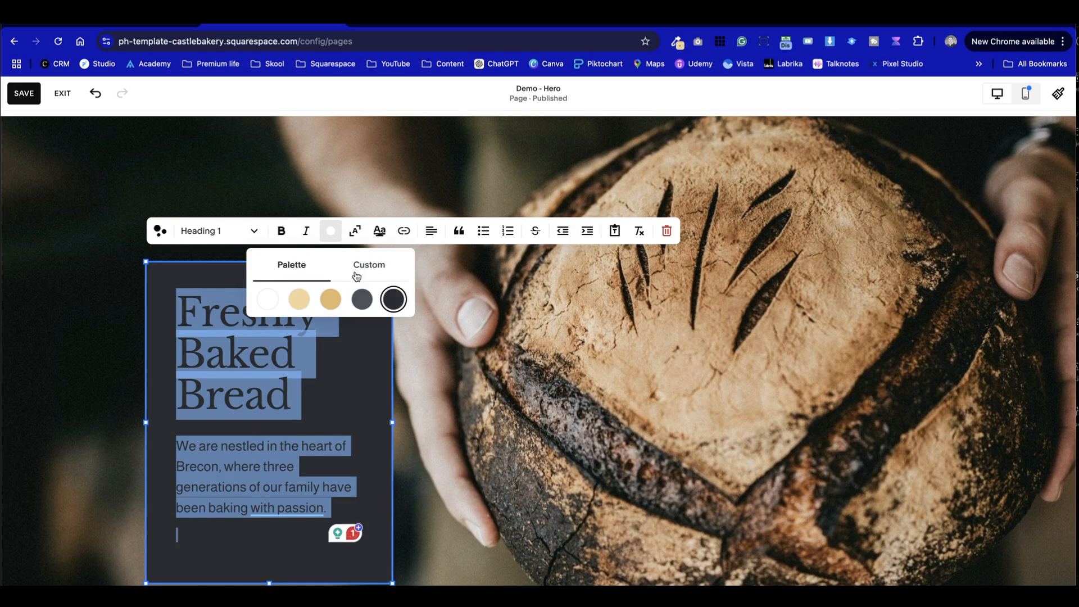
click(362, 299)
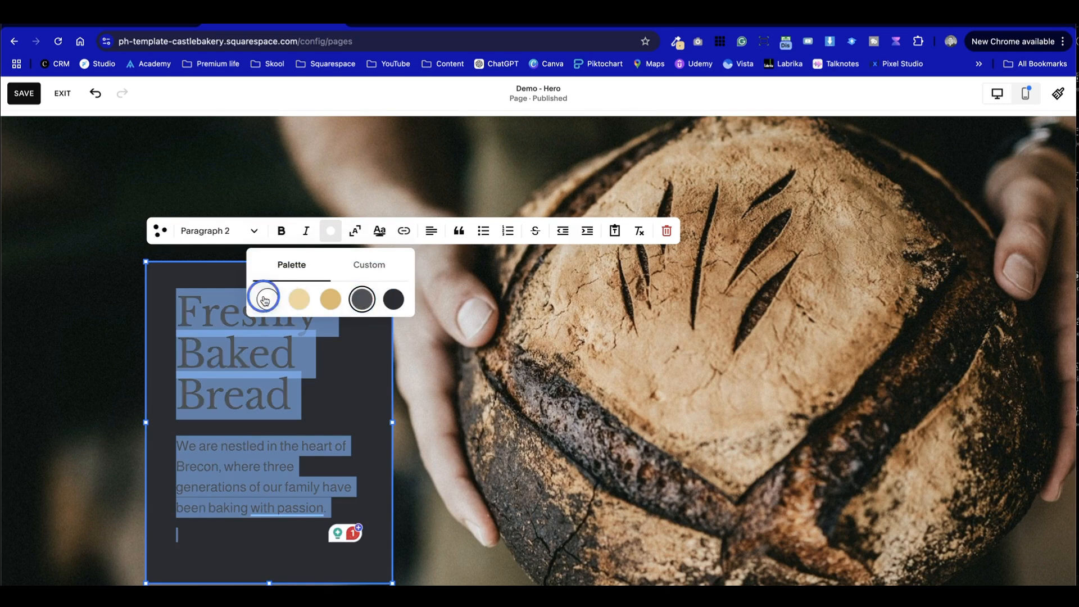
click(474, 382)
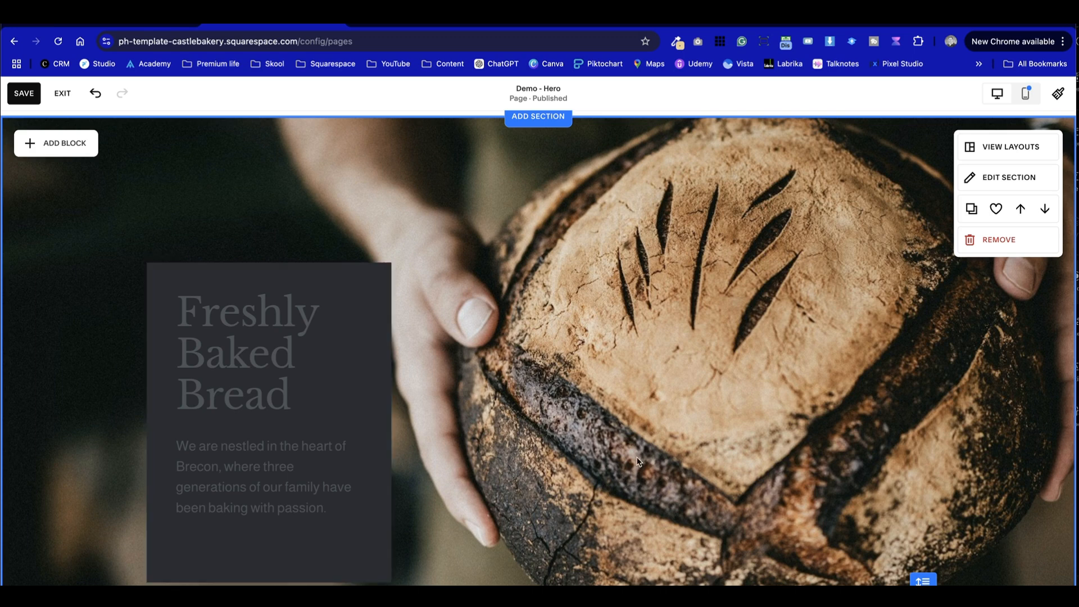
Try to recolour the text block's heading and paragraph with the custom grey #4B4A4A.
double_click(332, 504)
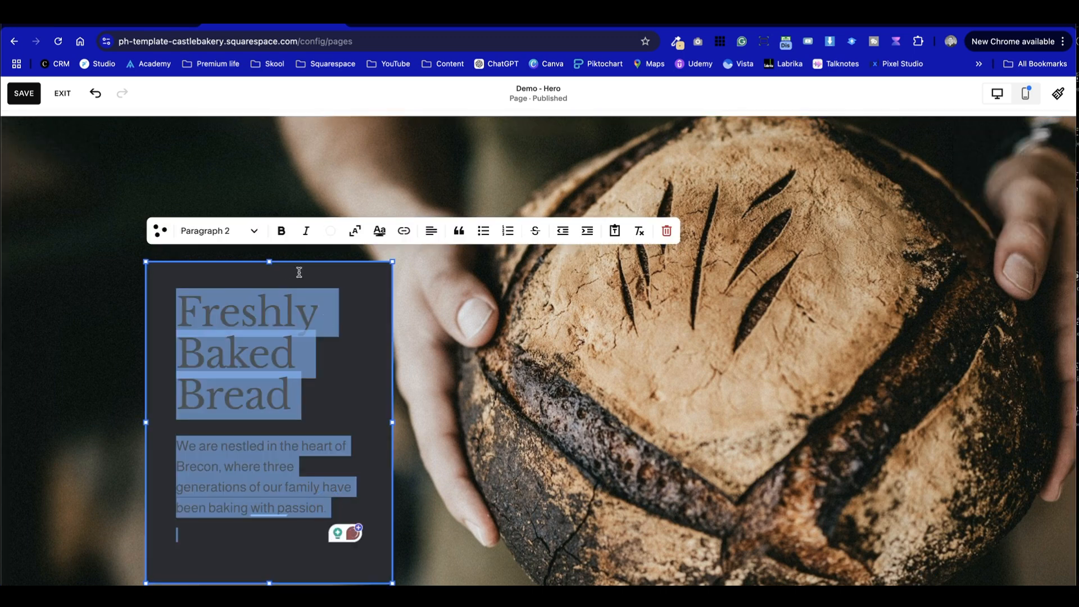
click(331, 232)
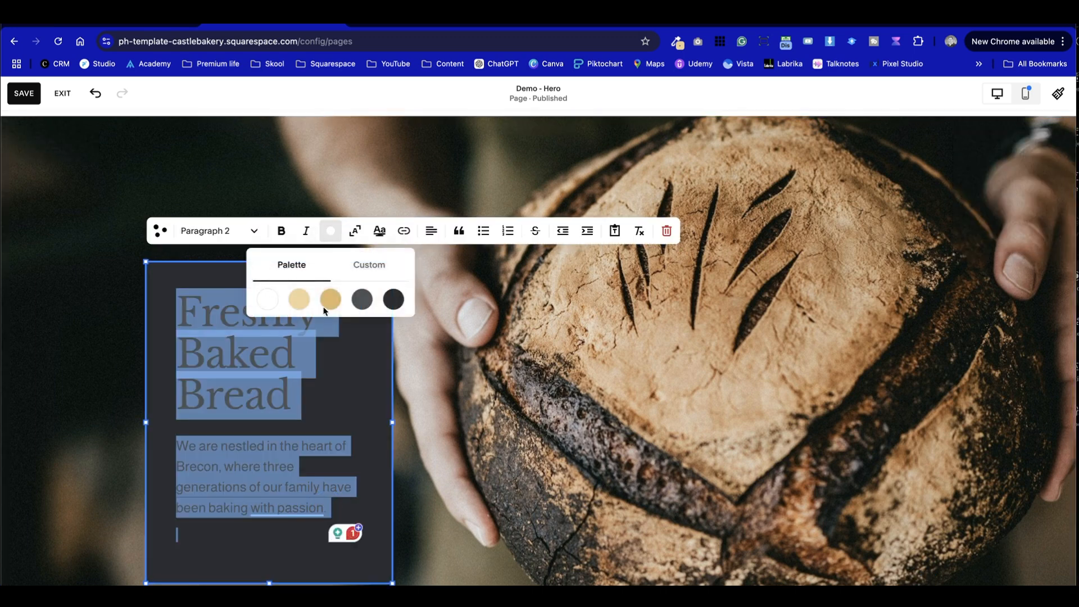
click(388, 276)
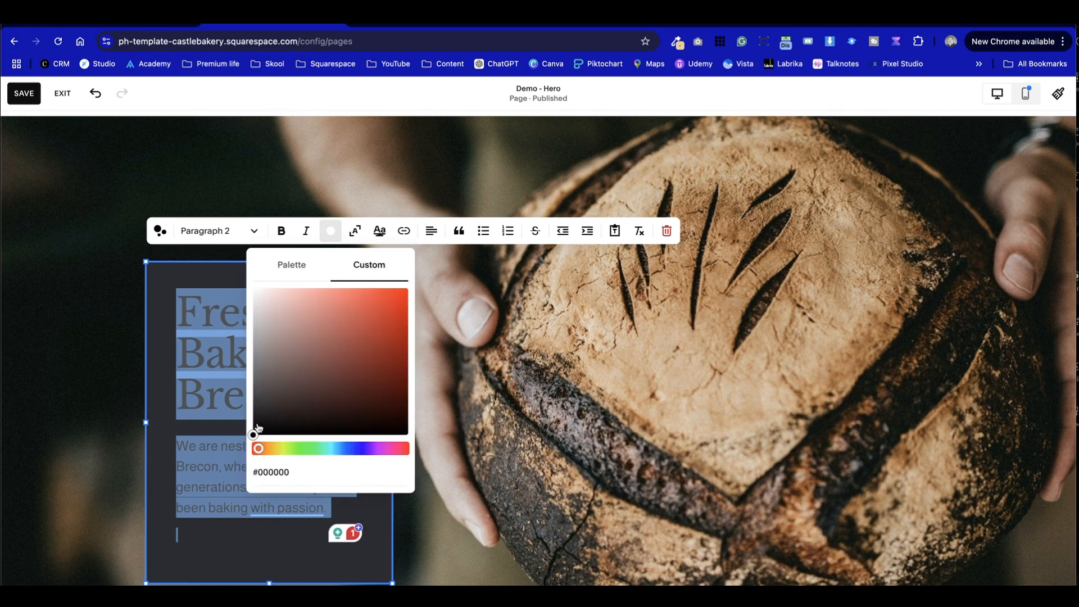
mouse_move(258, 396)
mouse_down()
mouse_move(255, 404)
mouse_move(255, 393)
mouse_up()
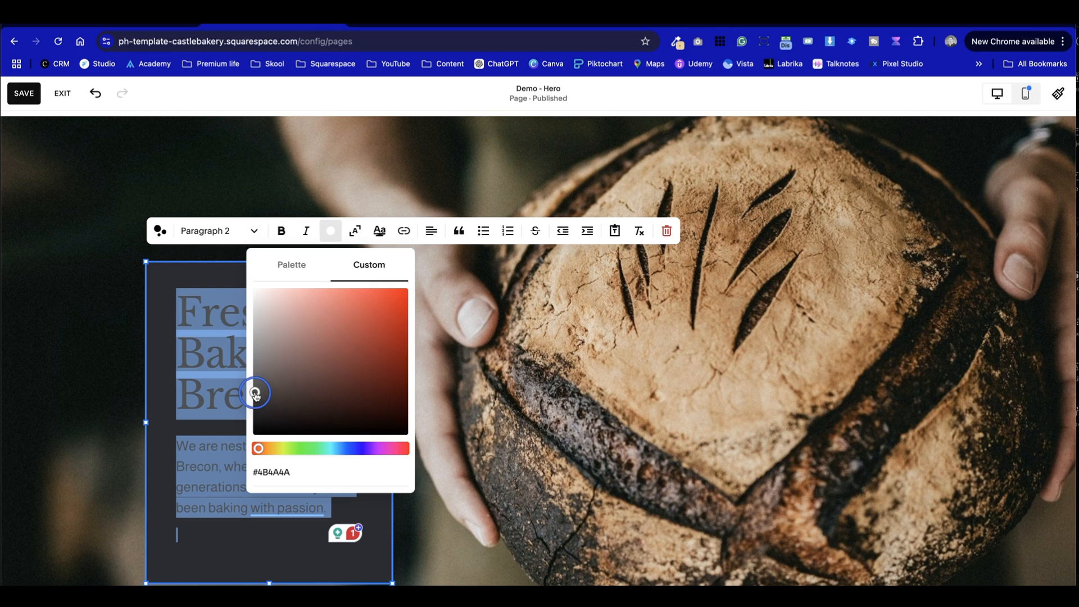
click(507, 450)
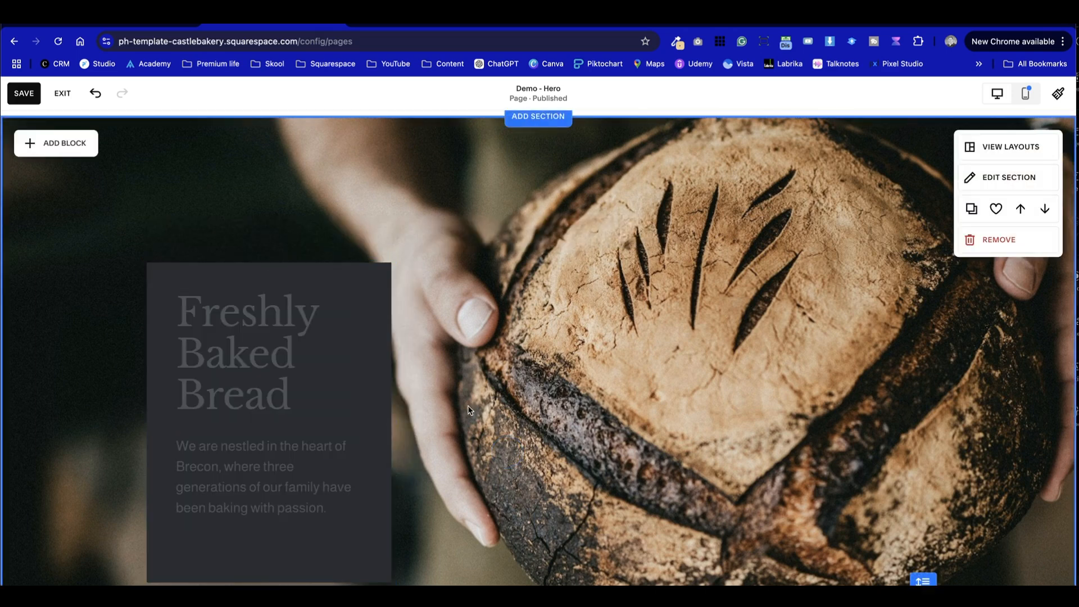
Try to recolour the text block's heading and paragraph with the lighter custom grey #6F6F6F.
click(320, 511)
click(330, 230)
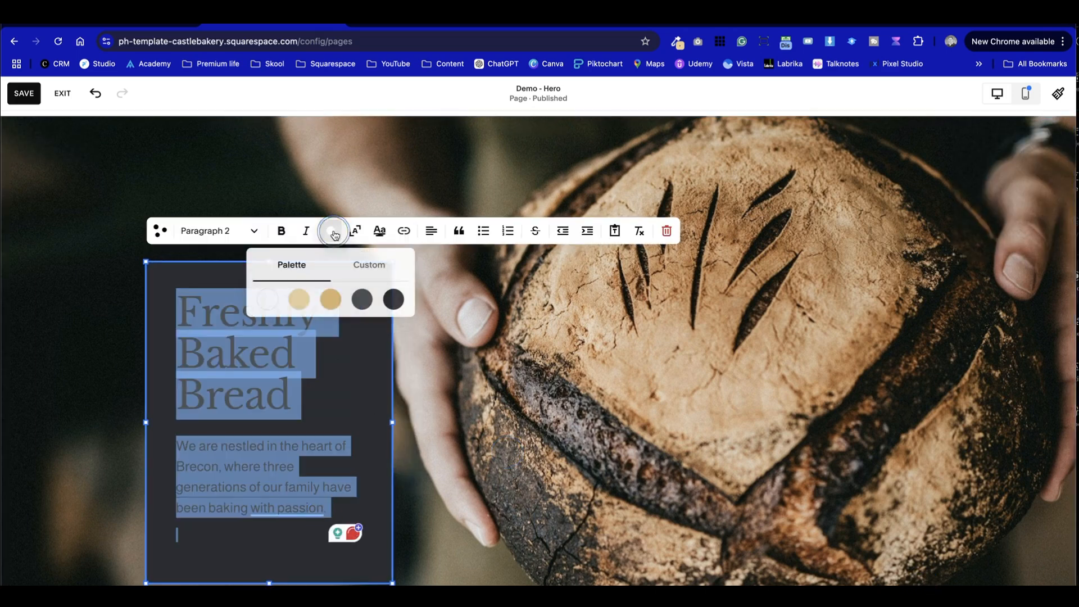
click(369, 264)
click(251, 372)
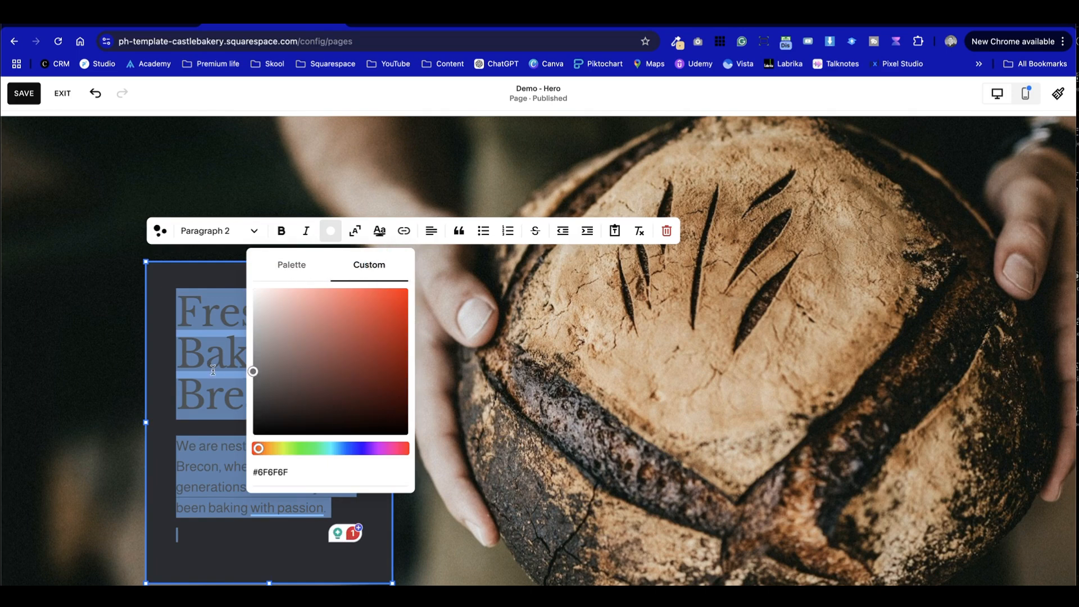
click(174, 358)
click(80, 356)
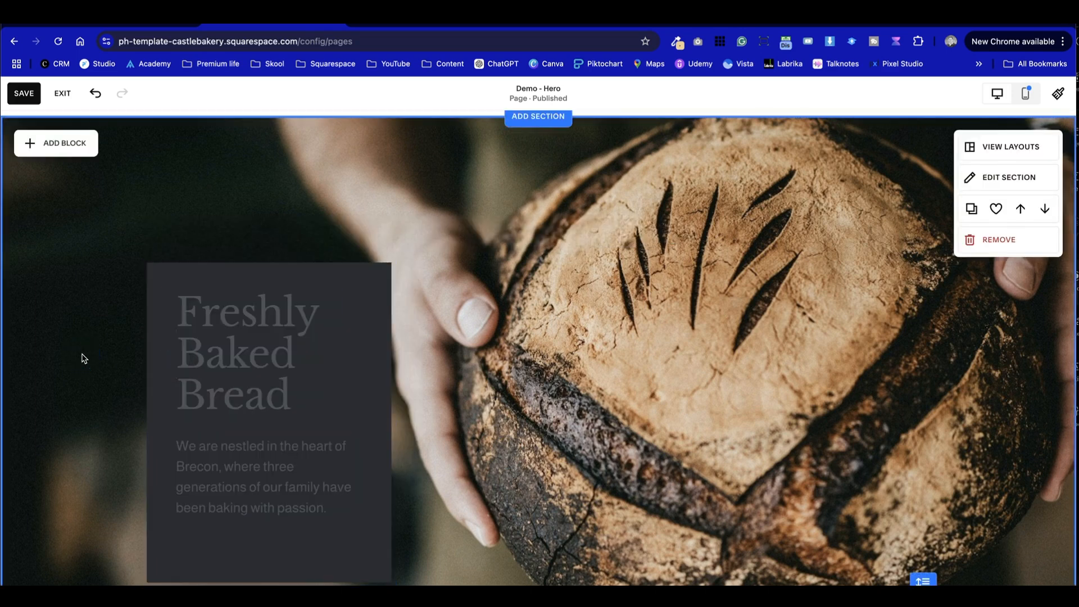
Recolour all text in the dark text block, heading and paragraph, with a custom light grey.
scroll(83, 358, down, 2)
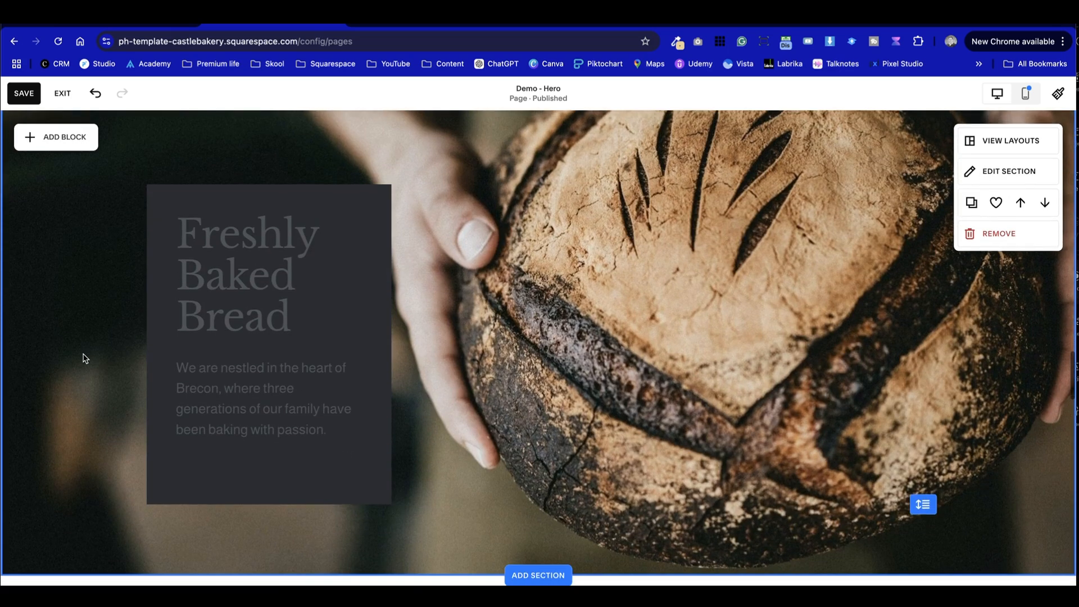
click(209, 353)
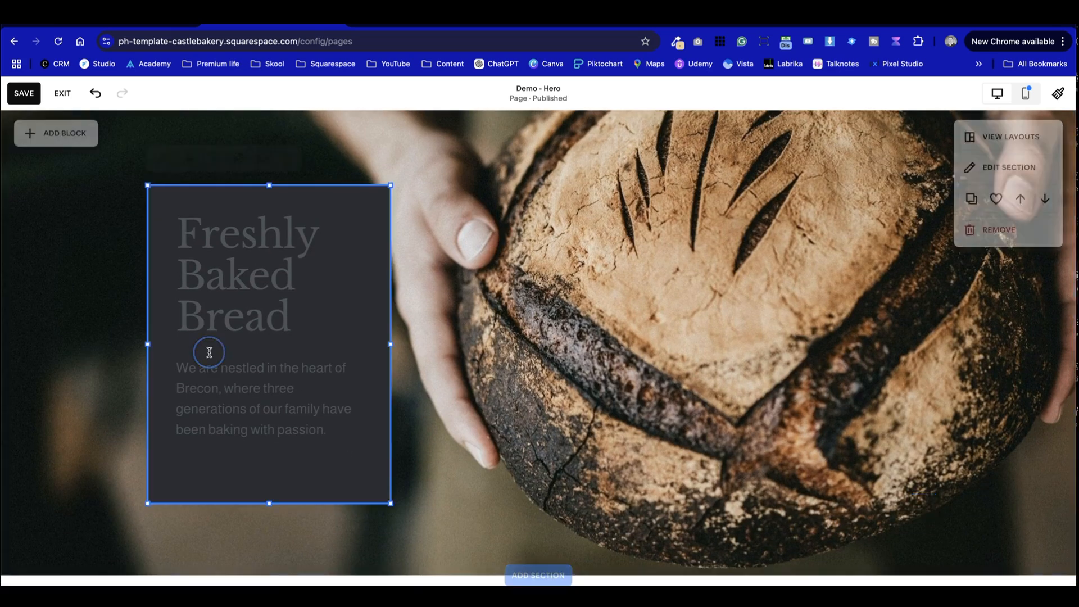
click(236, 281)
key(ctrl+a)
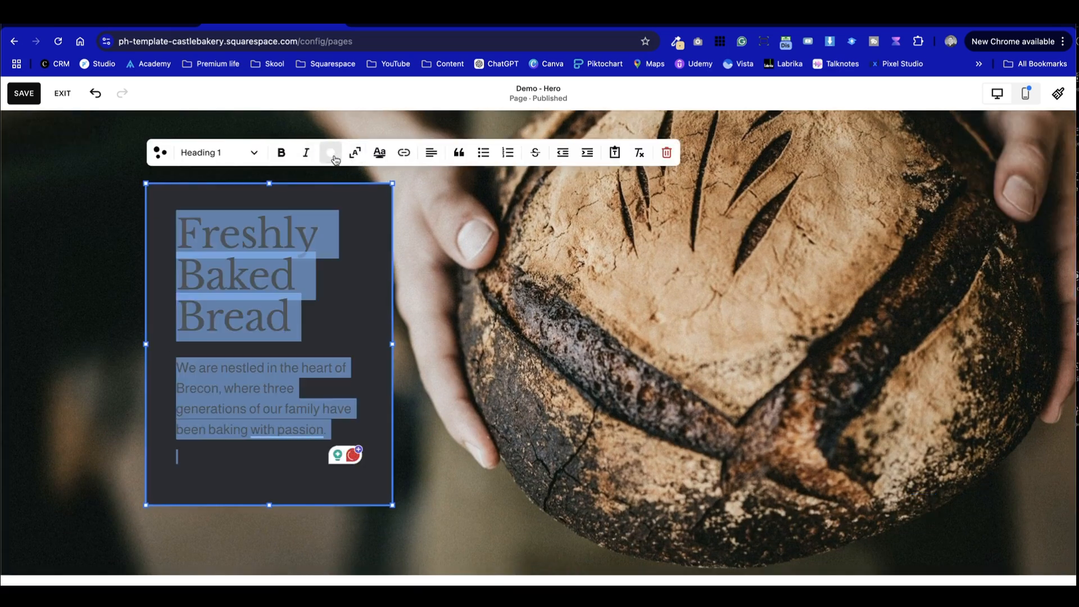
click(331, 152)
click(369, 186)
click(254, 261)
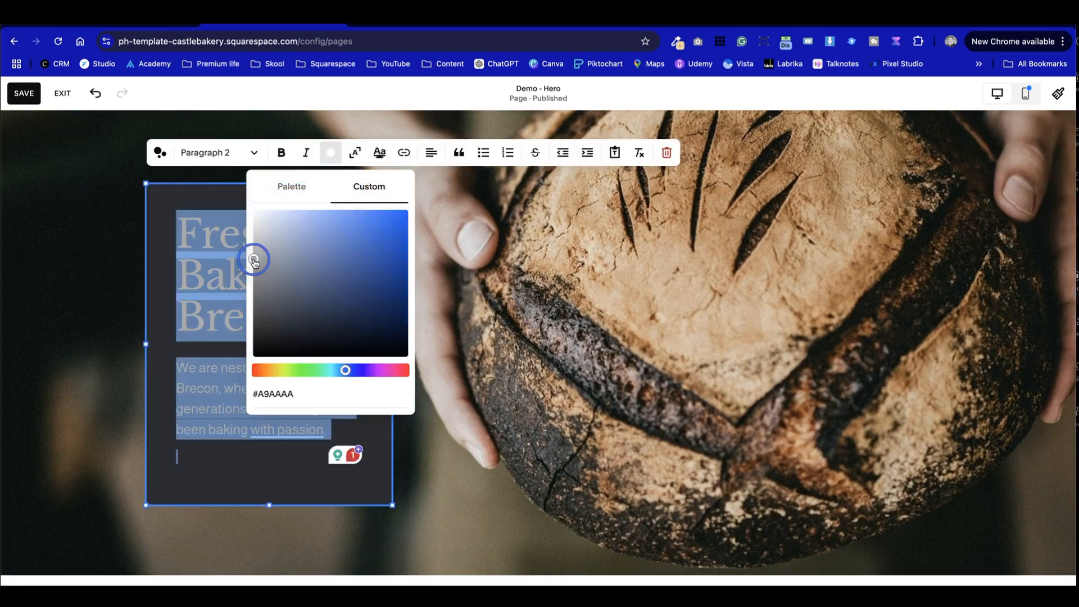
click(254, 275)
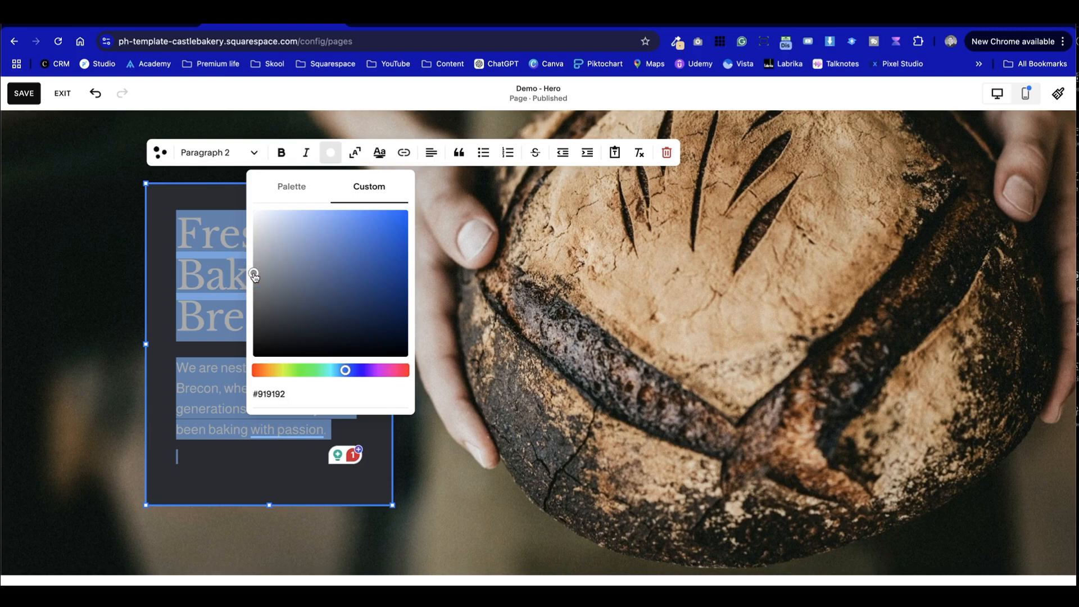
key(super+z)
click(297, 187)
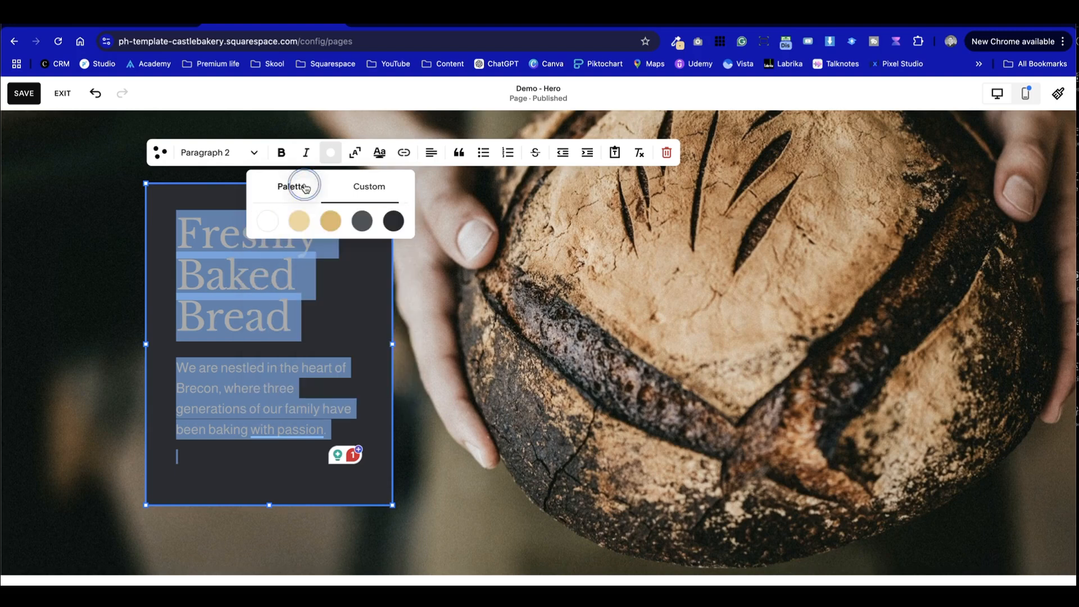
click(447, 303)
click(446, 303)
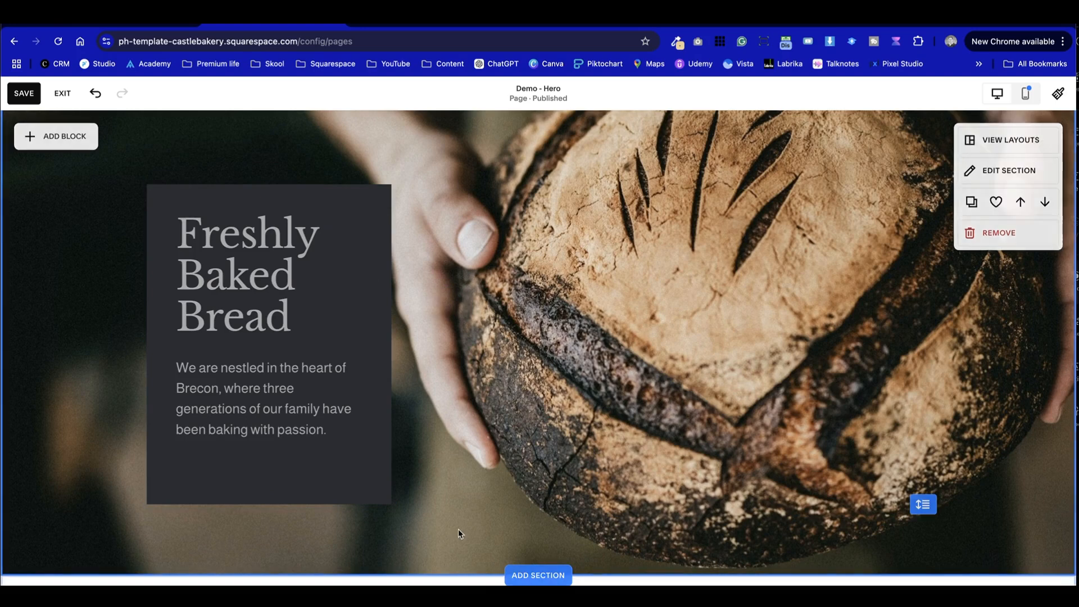
Widen the dark text block by one grid column to the left.
scroll(653, 340, up, 2)
scroll(652, 340, down, 2)
scroll(653, 338, up, 2)
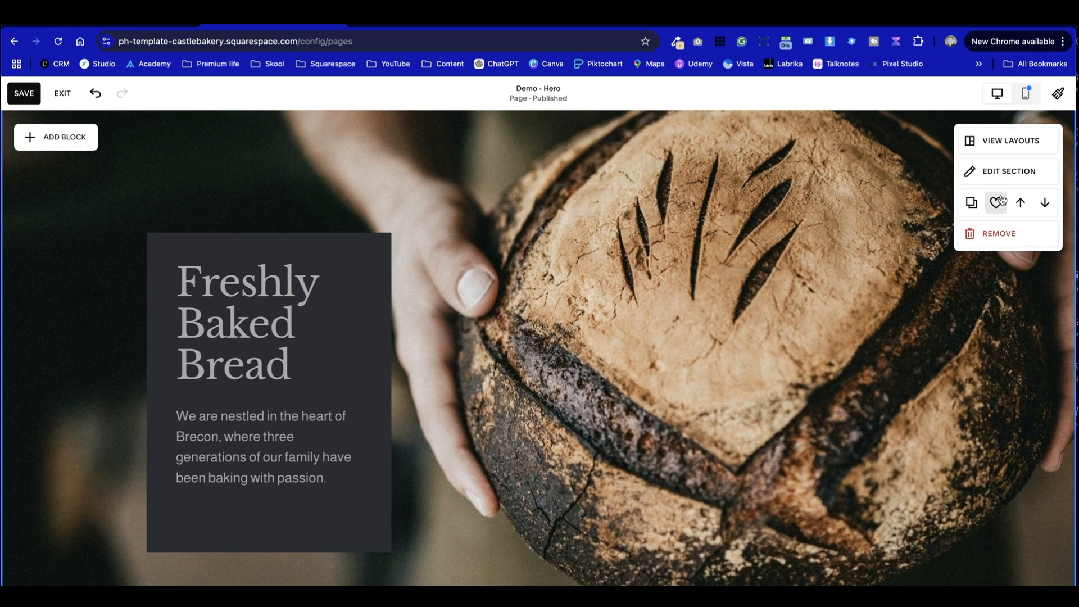
double_click(392, 395)
drag(397, 396, 299, 311)
click(368, 407)
key(Escape)
click(664, 379)
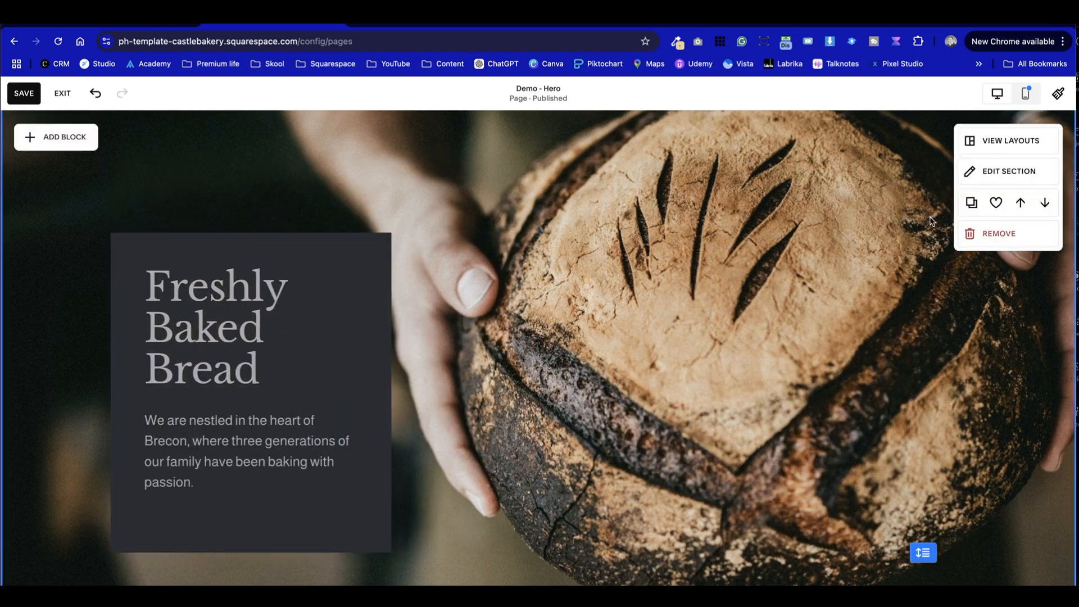
Set the hero section's content alignment to bottom.
click(1026, 176)
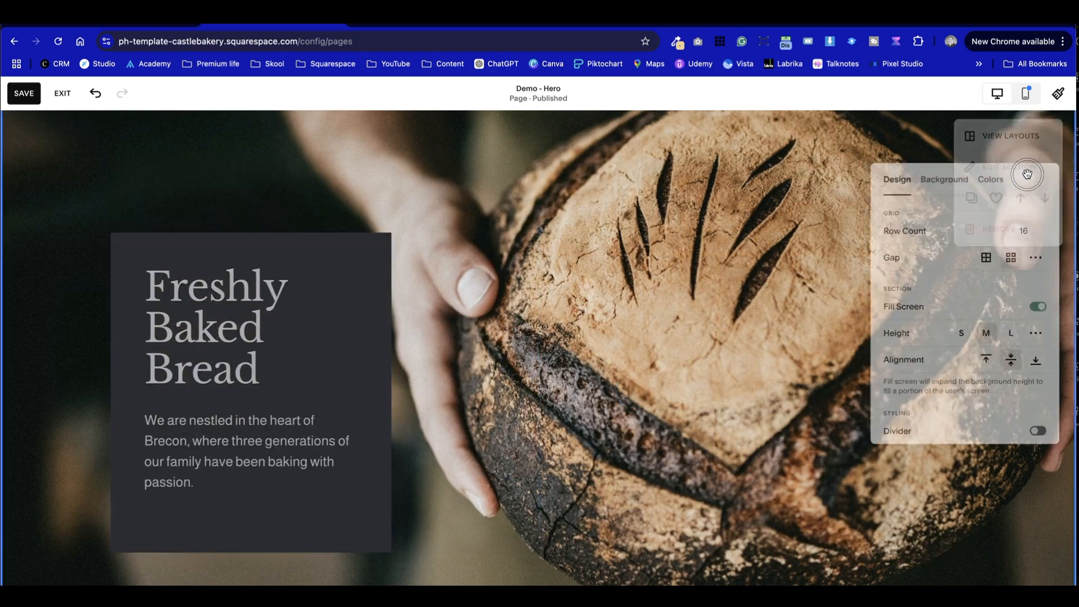
drag(1028, 174, 896, 152)
click(904, 338)
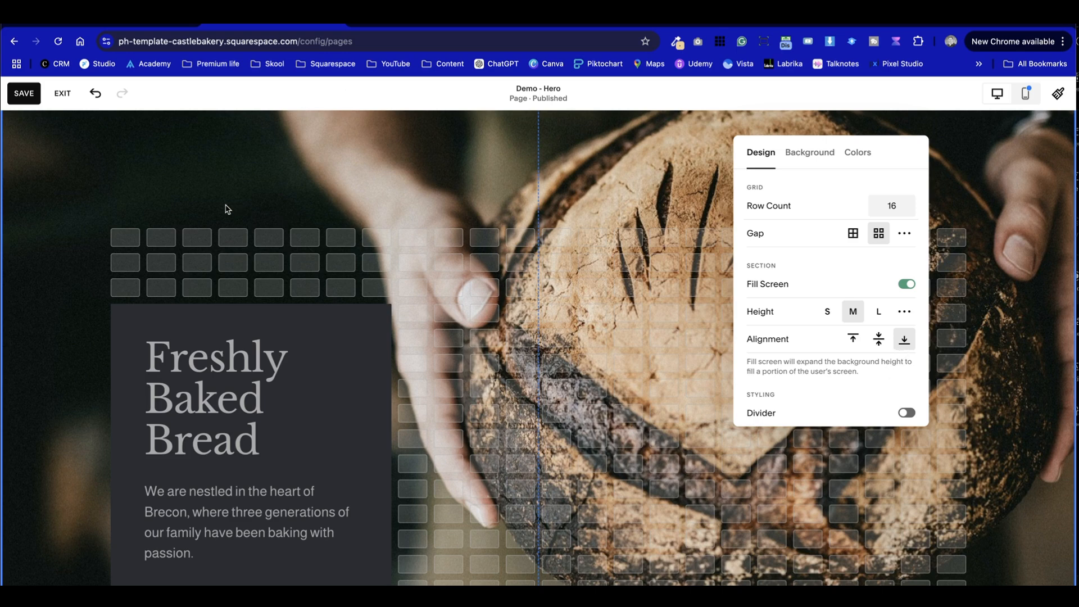
scroll(495, 300, down, 3)
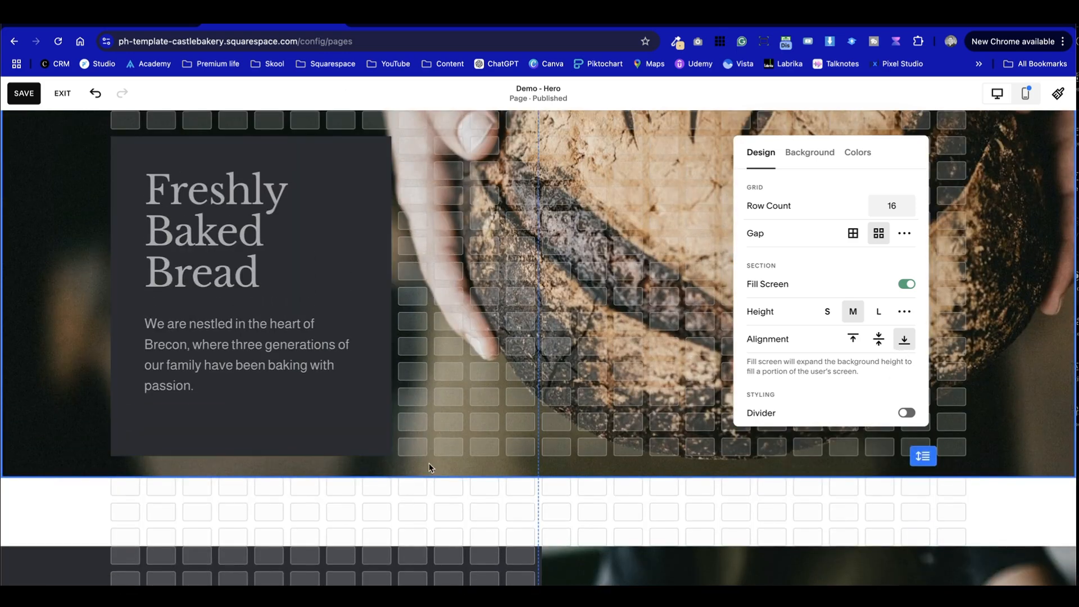
scroll(554, 436, up, 3)
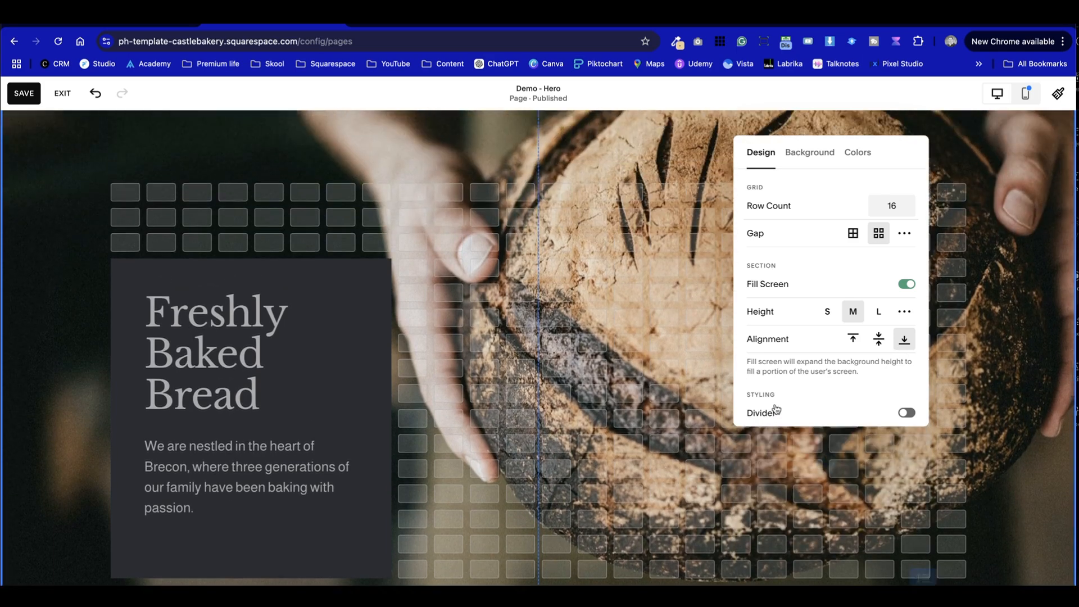
Turn off Fill Screen for the hero section and move the text block down one grid row to the section's bottom edge.
click(904, 284)
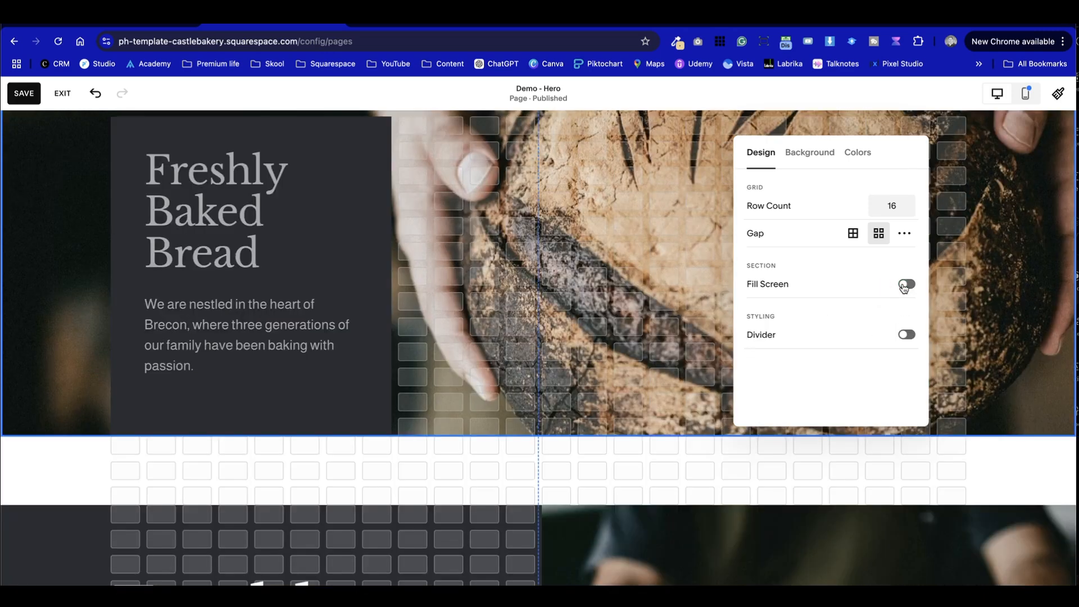
scroll(574, 352, up, 3)
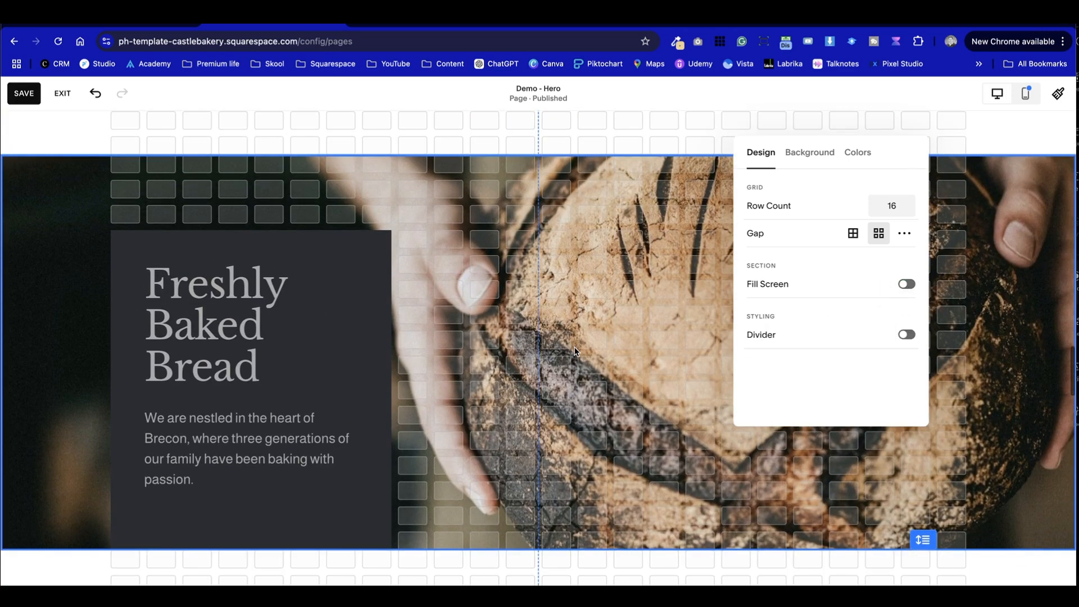
click(575, 351)
mouse_move(342, 276)
mouse_down()
mouse_move(335, 328)
mouse_move(339, 287)
mouse_up()
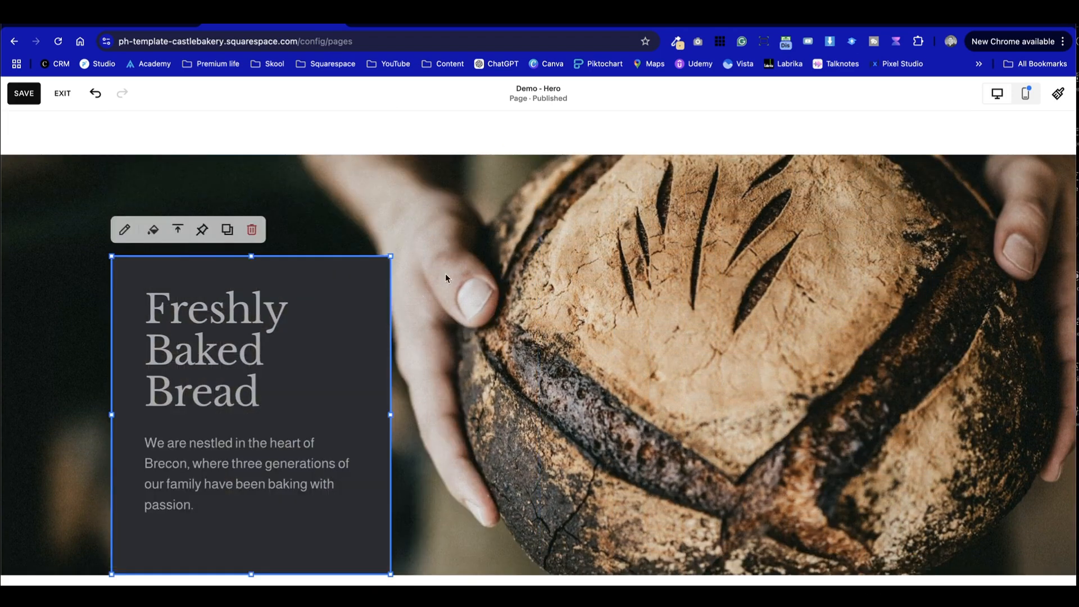
click(629, 320)
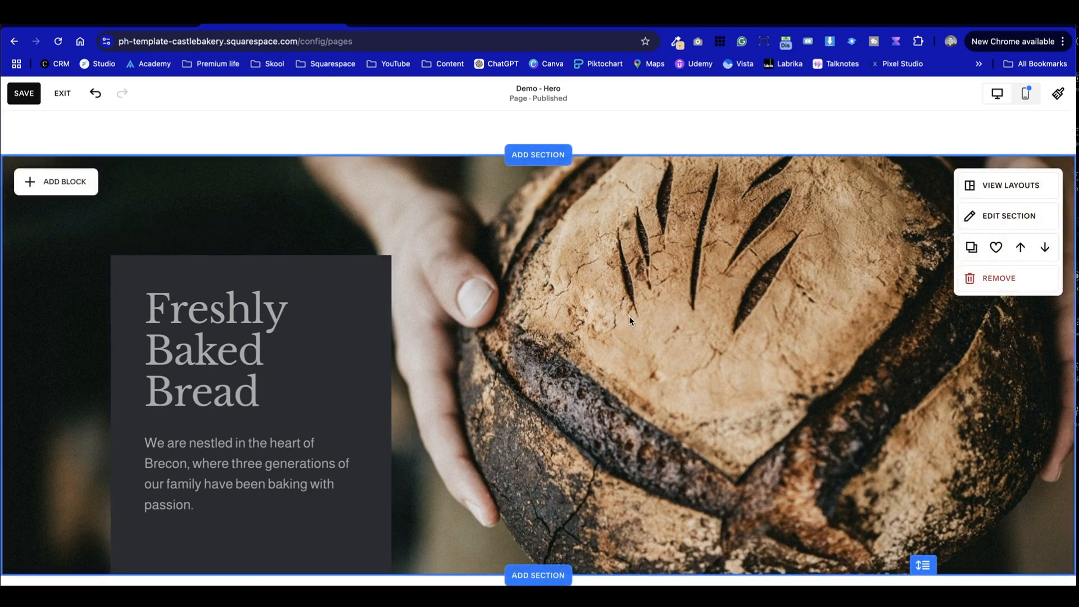
Following the Square Forge reference, add a shape block as a thin one-row bar above the dark text block, matching its width.
scroll(629, 320, down, 3)
scroll(629, 321, up, 3)
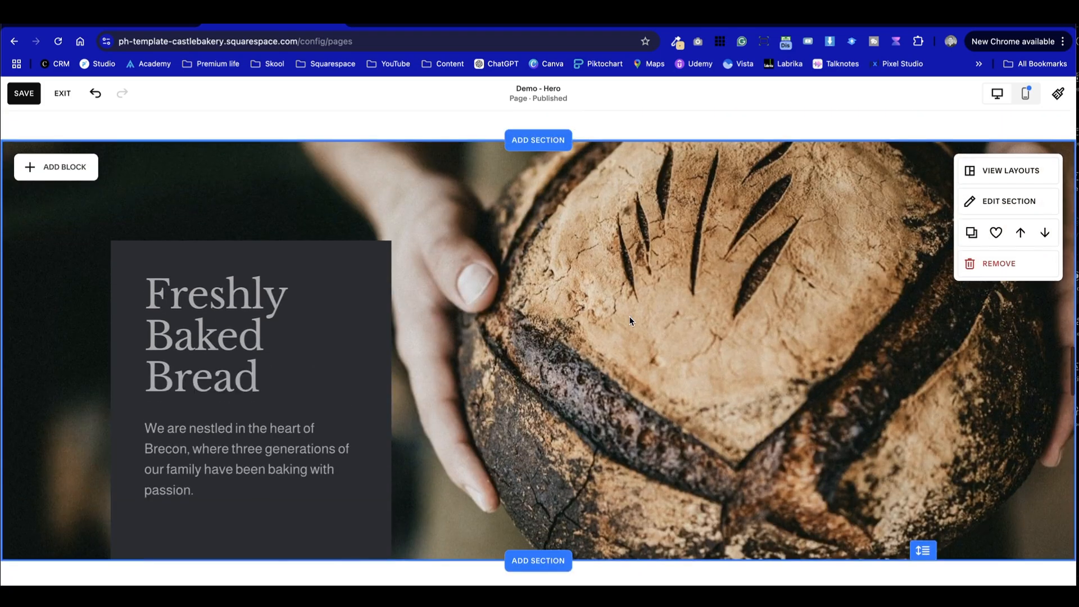
key(ctrl+shift+Tab)
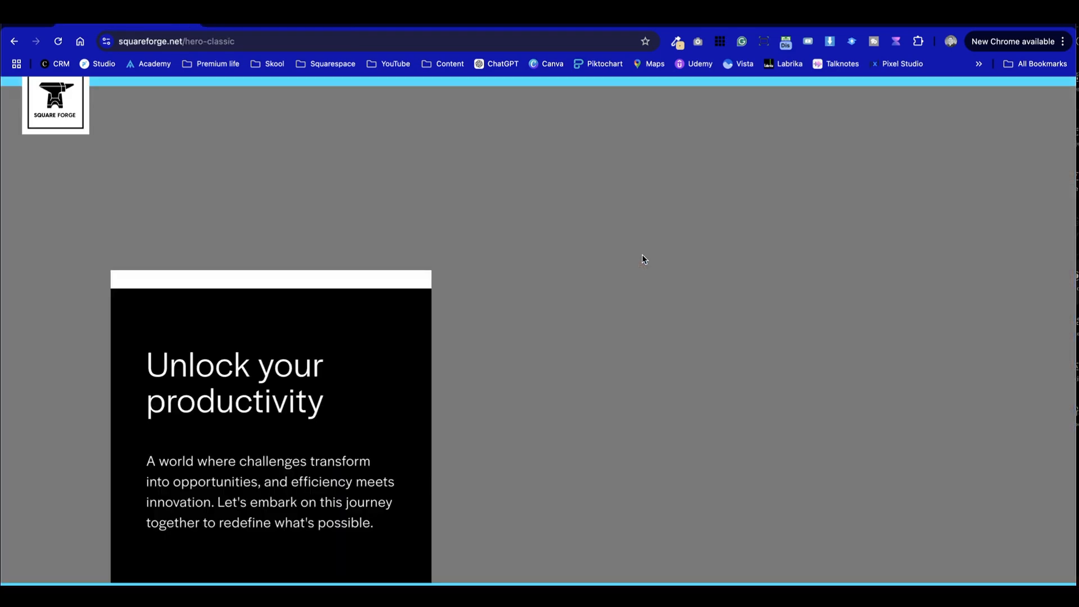
key(ctrl+Tab)
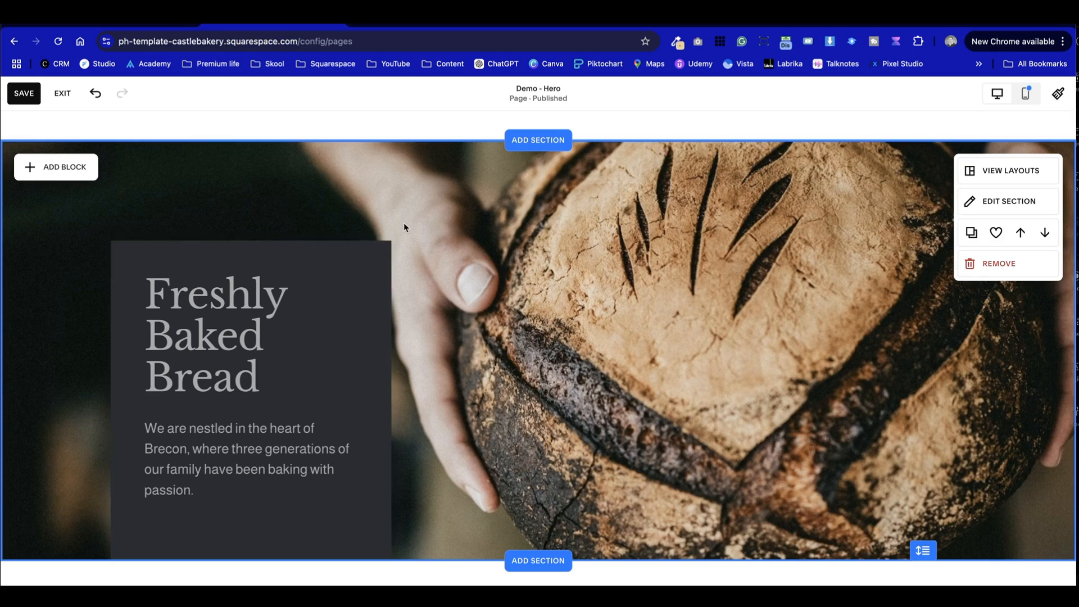
click(53, 178)
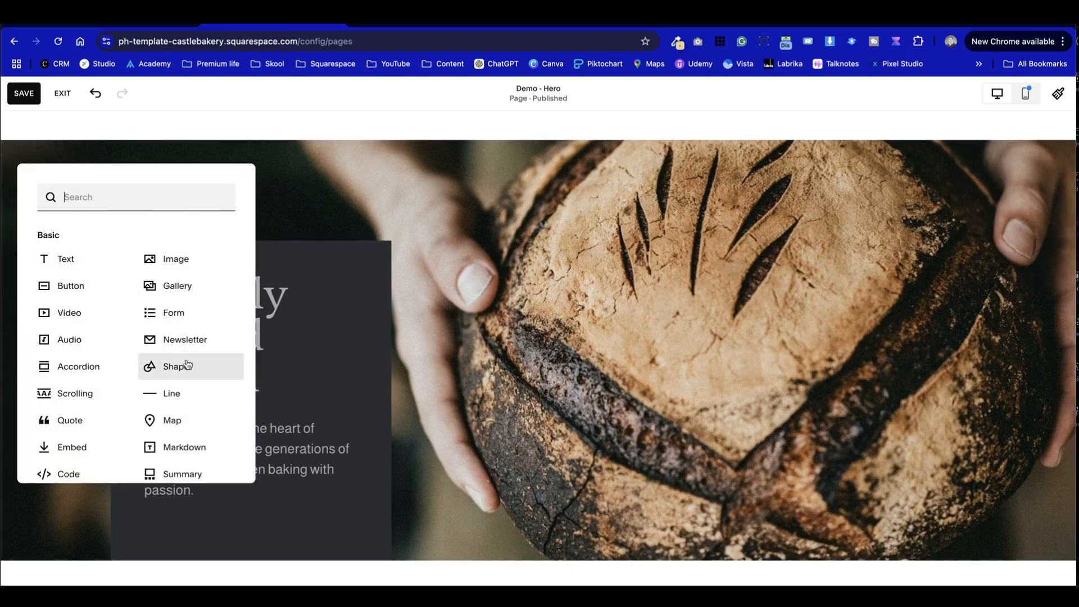
click(201, 376)
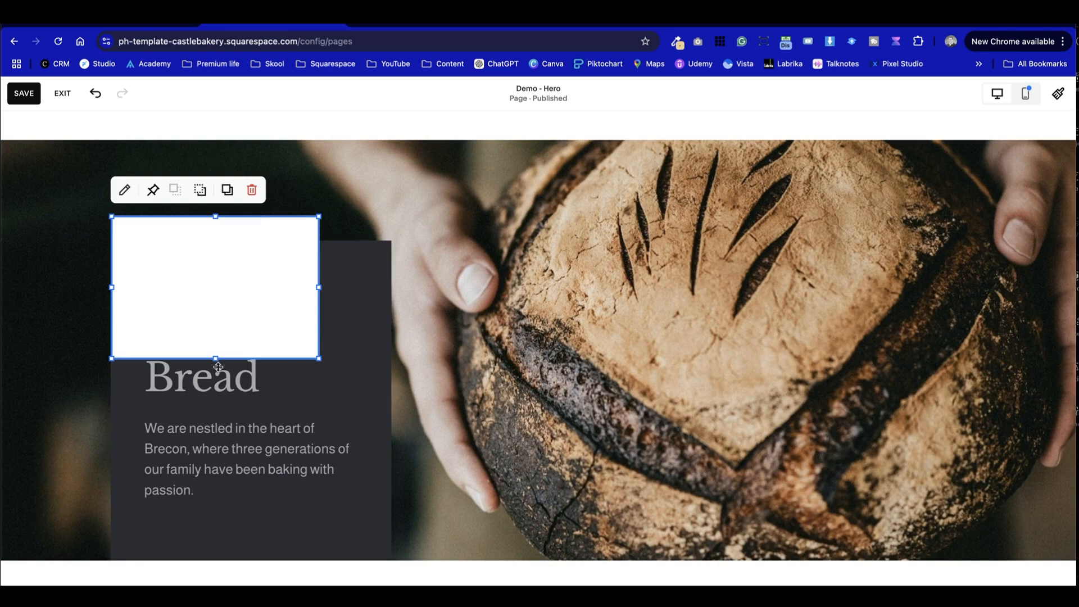
drag(214, 360, 214, 232)
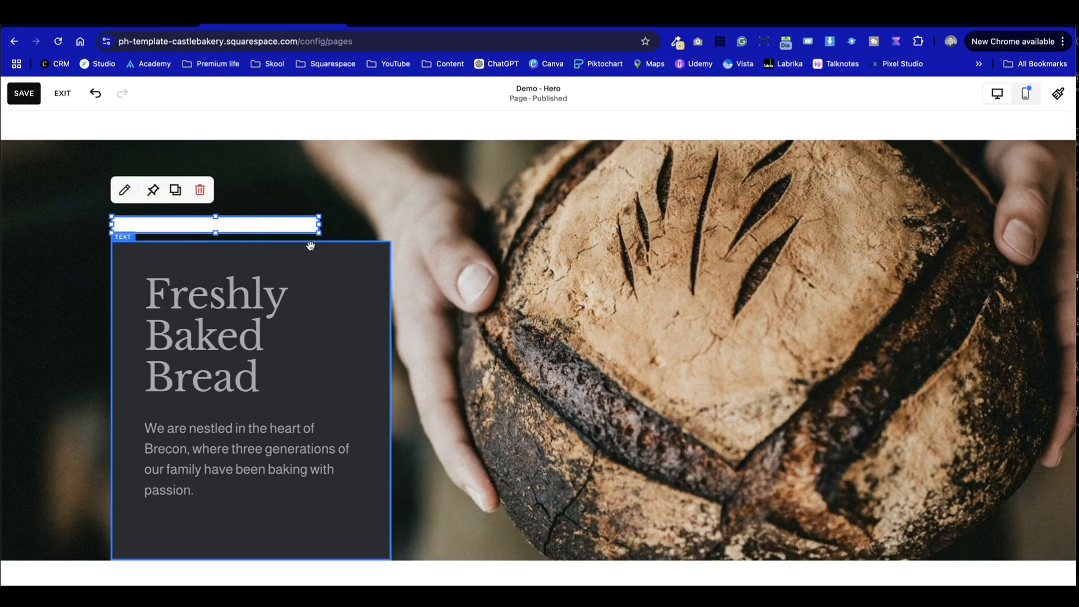
drag(318, 221, 390, 224)
click(478, 258)
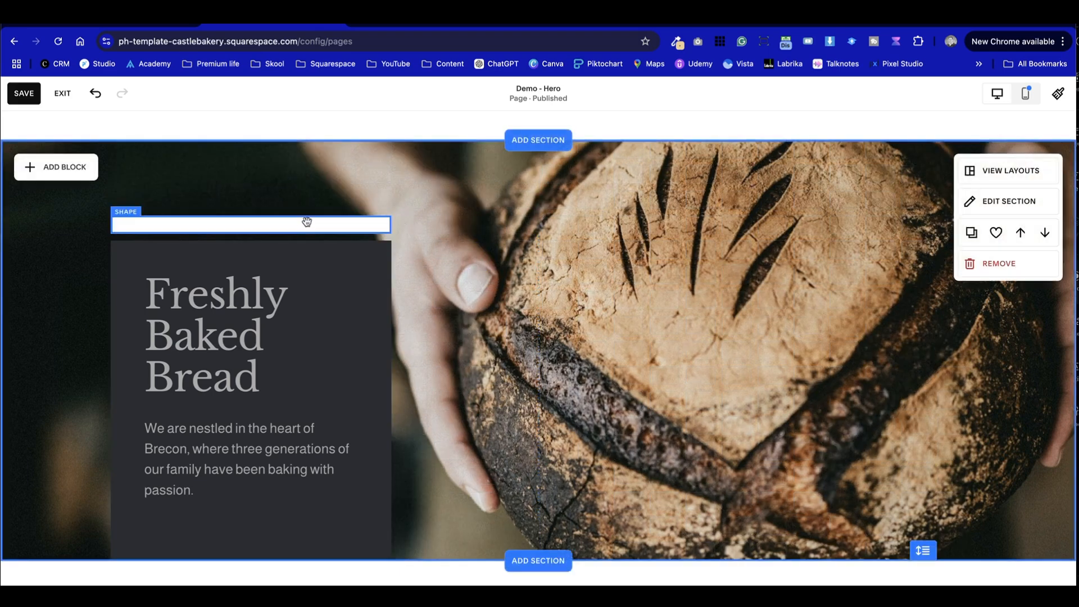
Remove the gap between the hero section's grid cells.
click(989, 200)
click(987, 286)
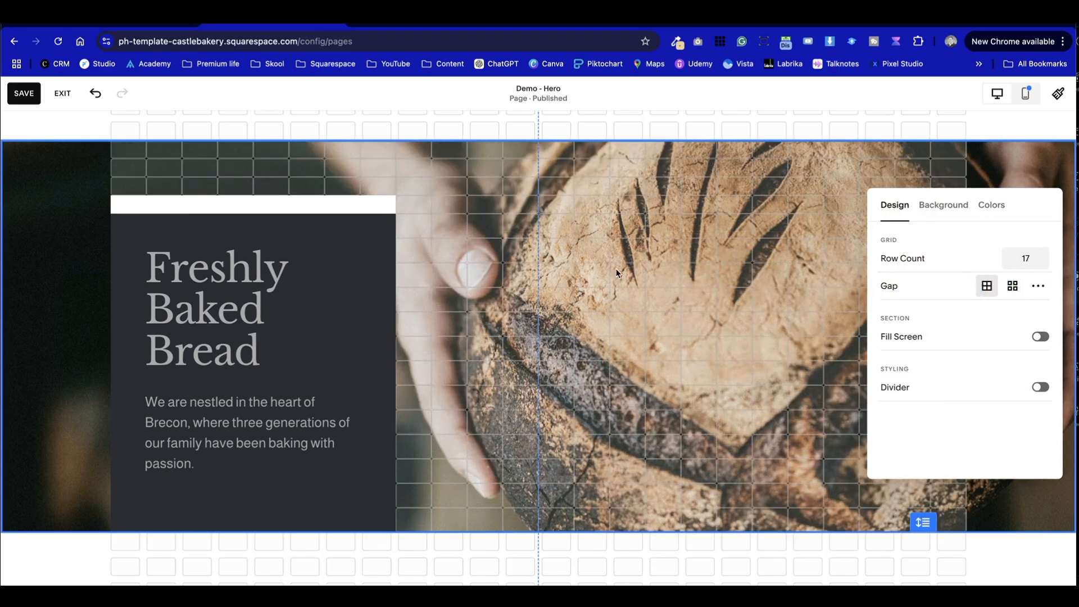
click(803, 308)
scroll(755, 290, up, 2)
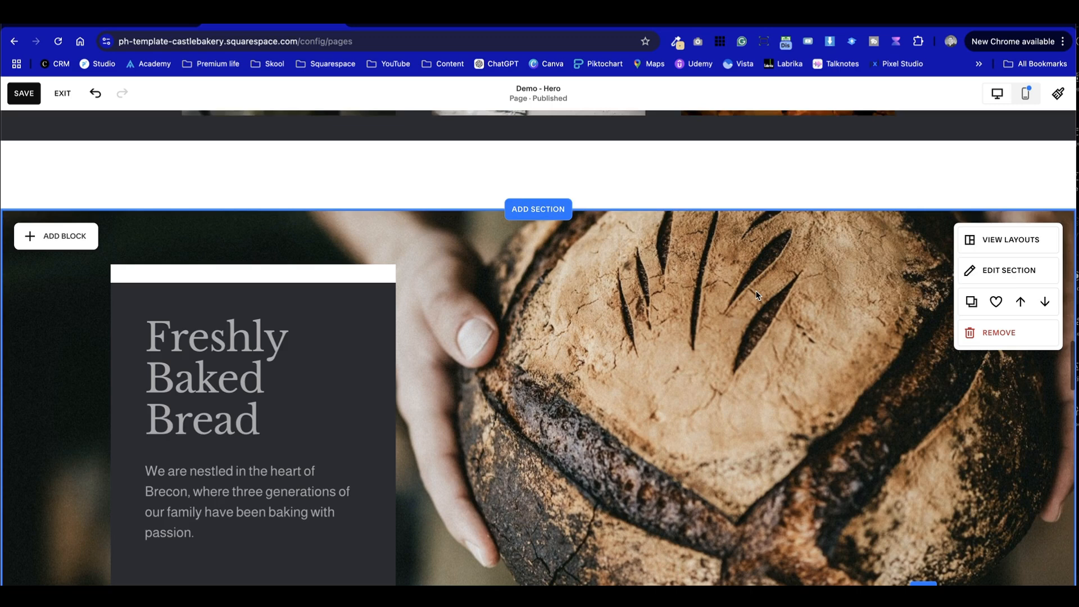
Shorten the dark text block by raising its bottom edge.
click(308, 427)
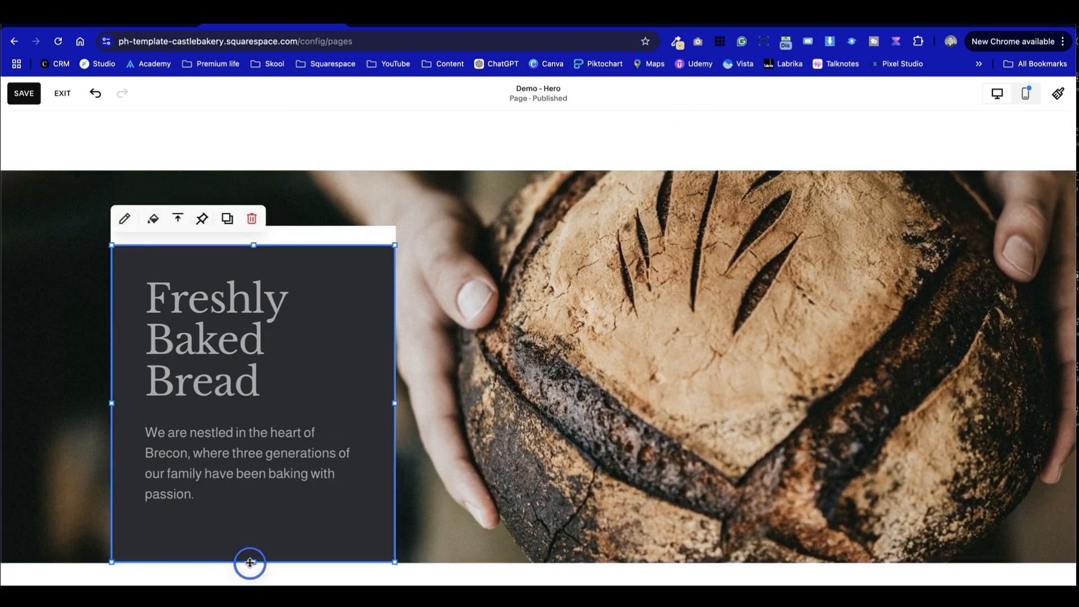
drag(248, 564, 270, 482)
click(229, 519)
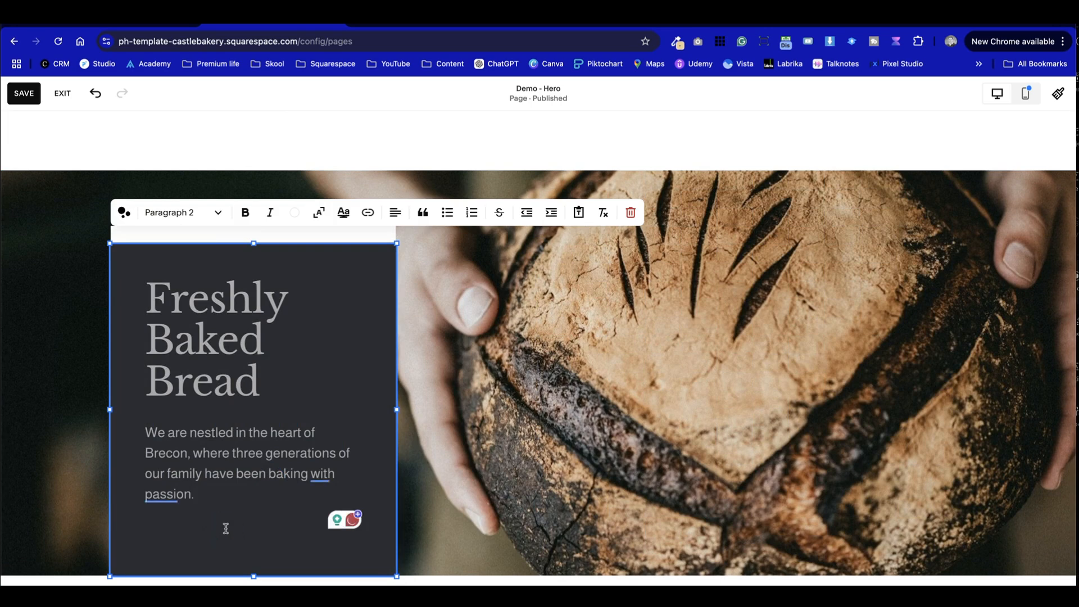
click(458, 465)
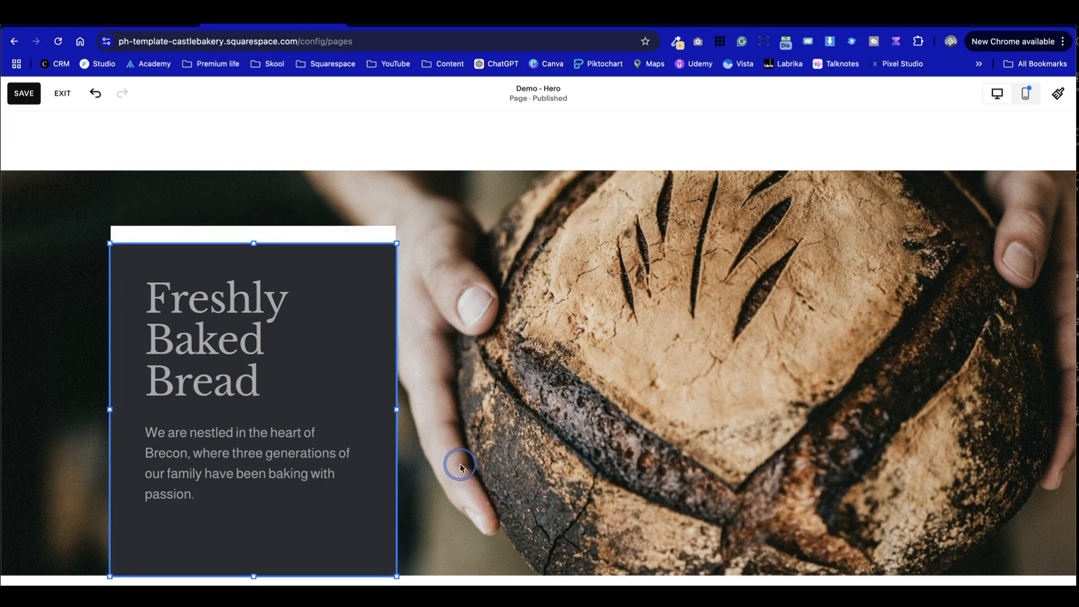
Switch the dark text block to custom padding and reduce its top and bottom padding.
click(357, 357)
click(153, 218)
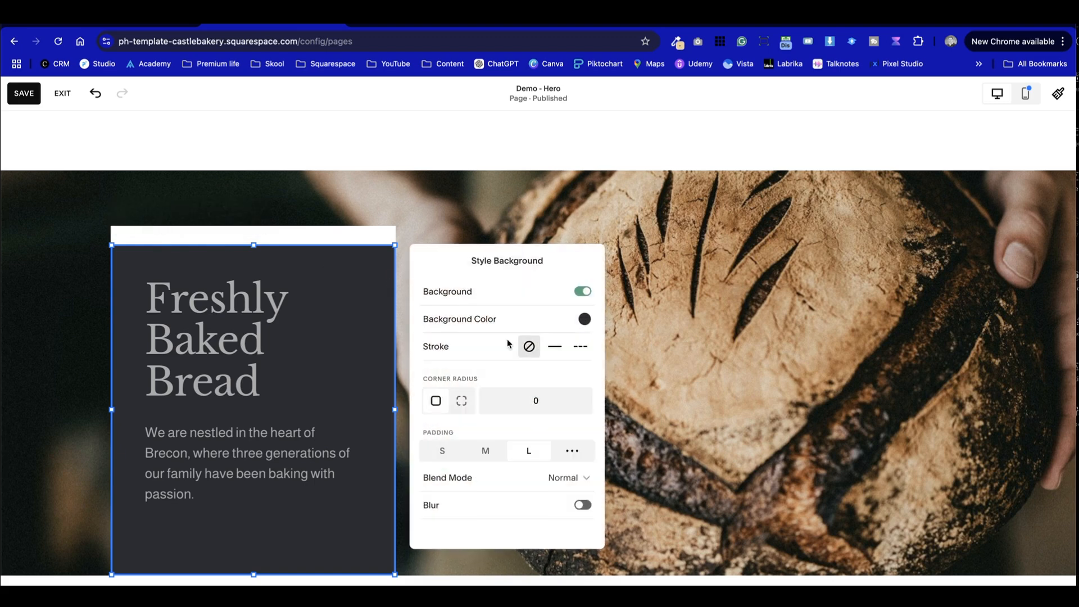
click(572, 451)
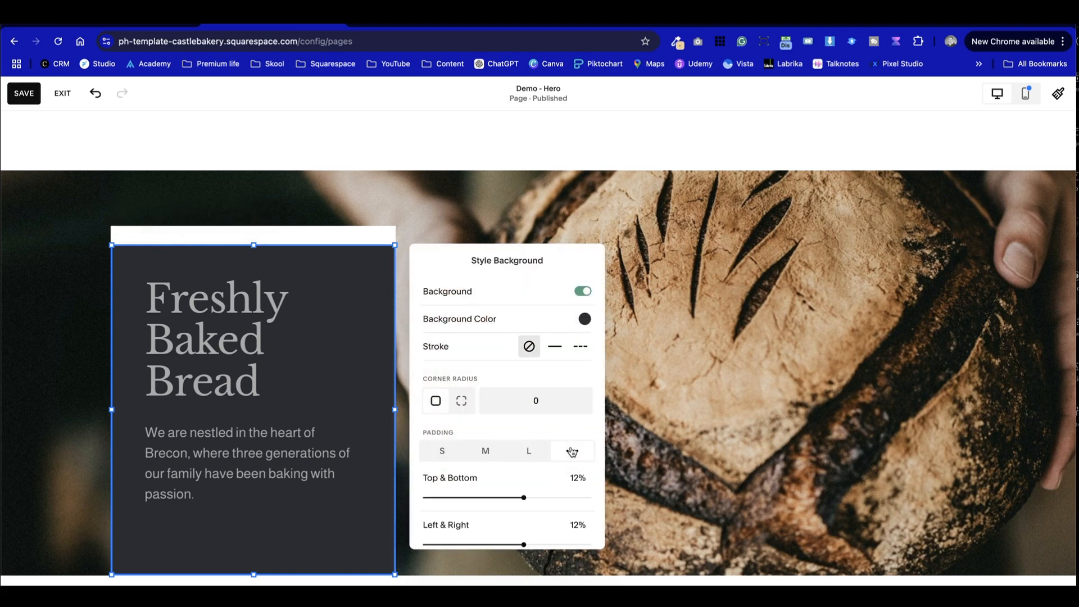
scroll(524, 539, down, 2)
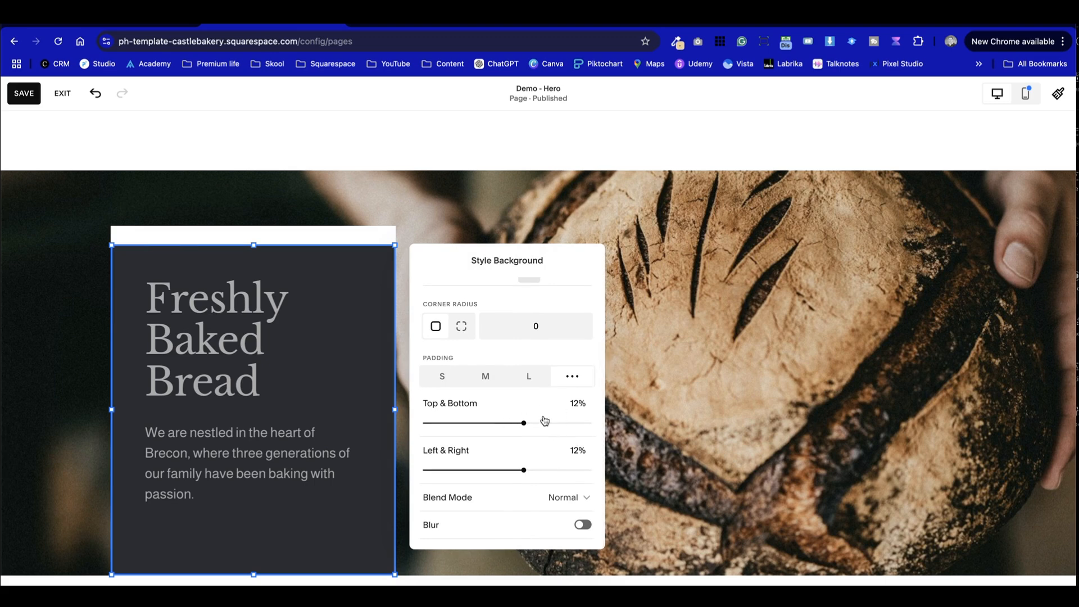
drag(517, 422, 472, 415)
click(296, 506)
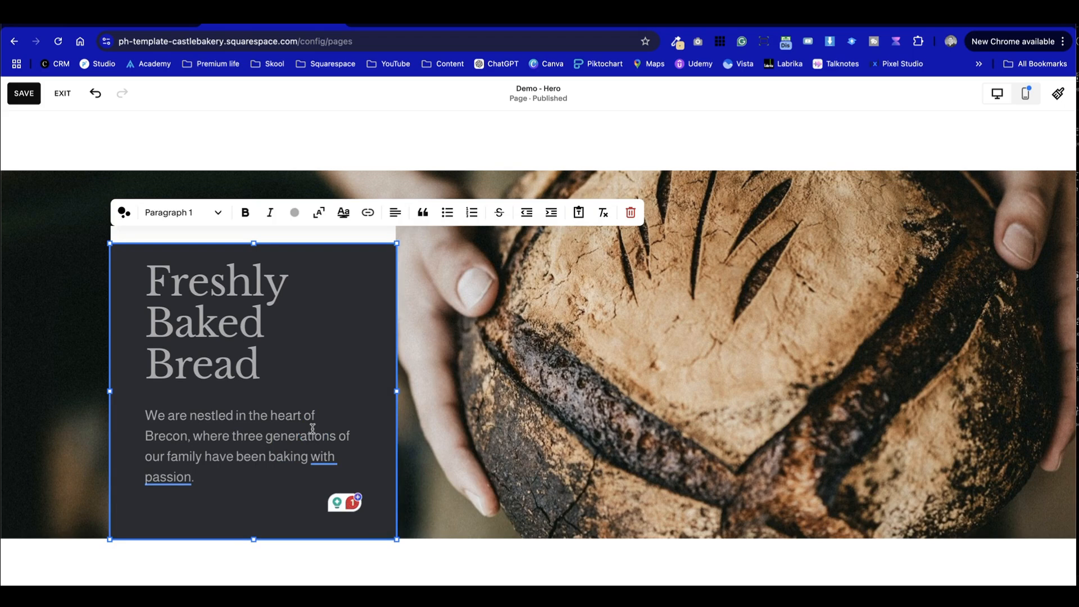
key(Escape)
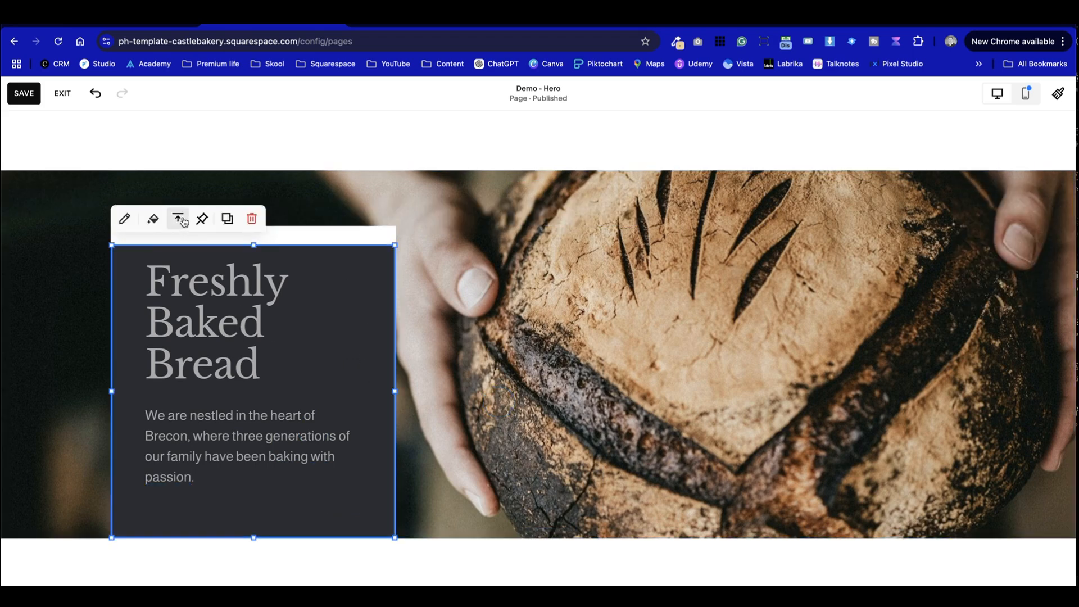
Try centring the text vertically inside the dark text block.
click(182, 221)
click(177, 246)
click(579, 394)
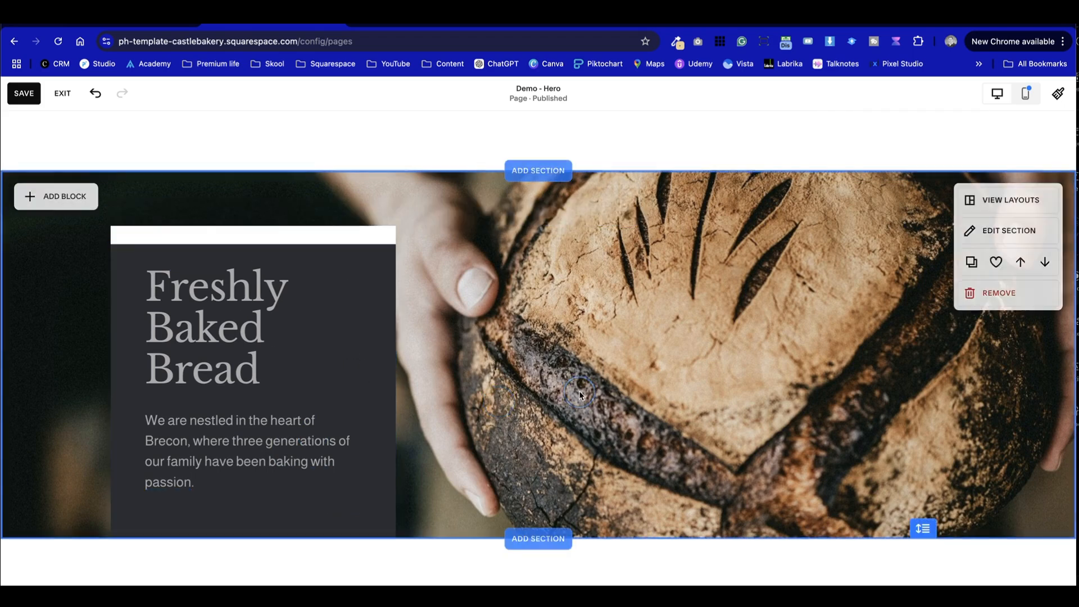
Align the text to the bottom inside the dark text block.
click(366, 351)
click(177, 218)
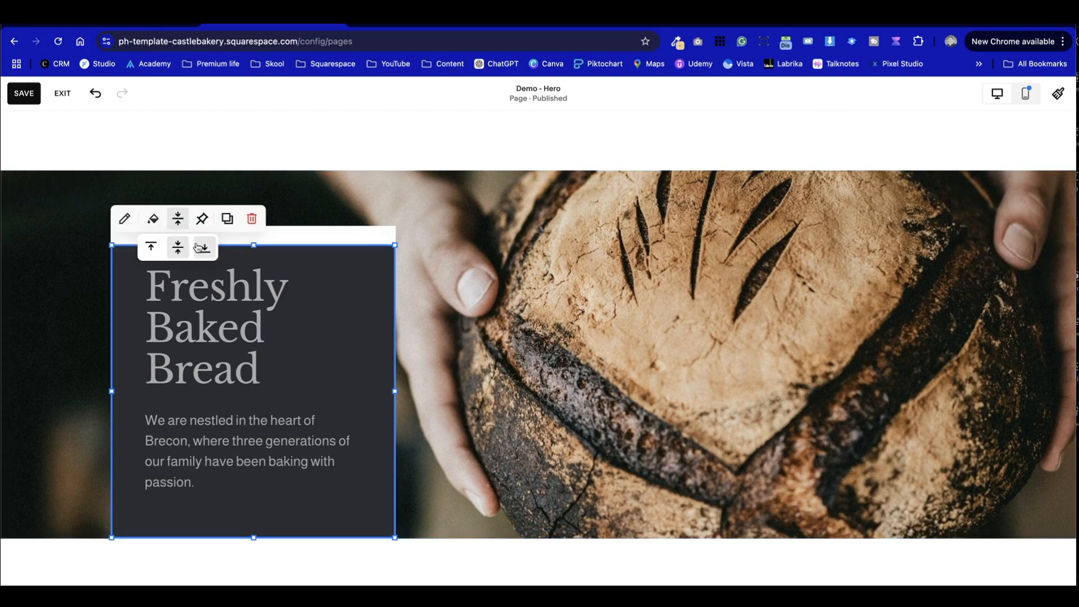
click(200, 246)
click(582, 362)
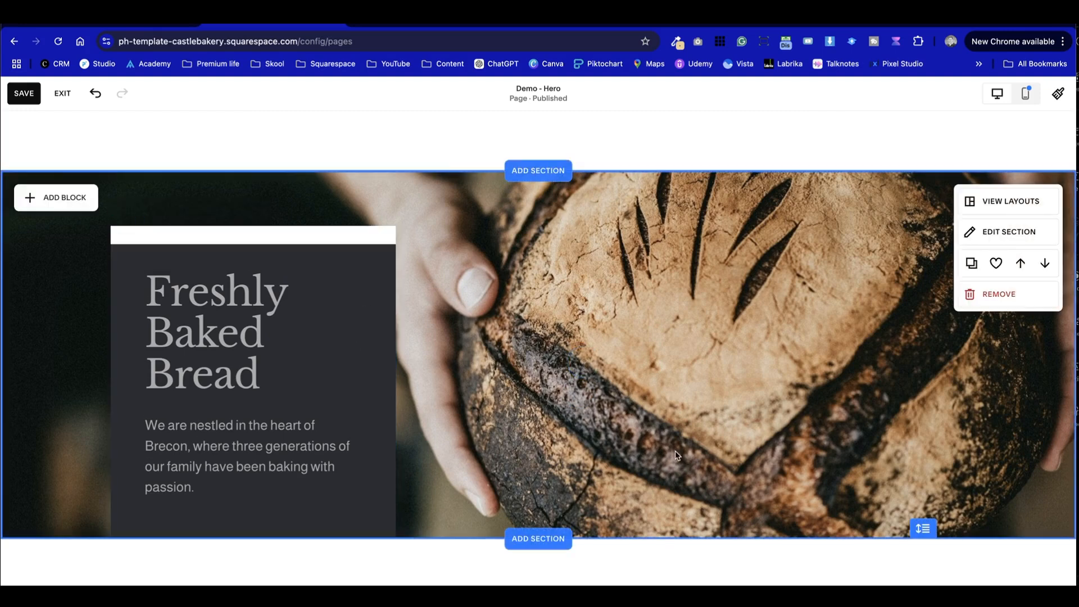
Select the white bar and the dark text block together and move them down one grid row.
scroll(618, 444, down, 1)
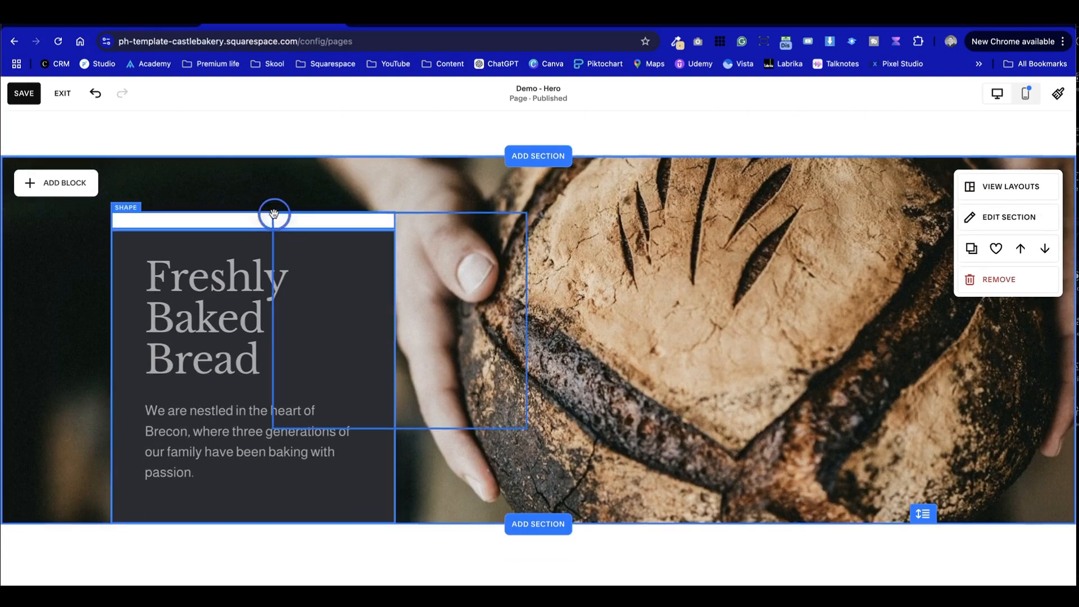
click(324, 291)
drag(325, 291, 339, 308)
click(660, 304)
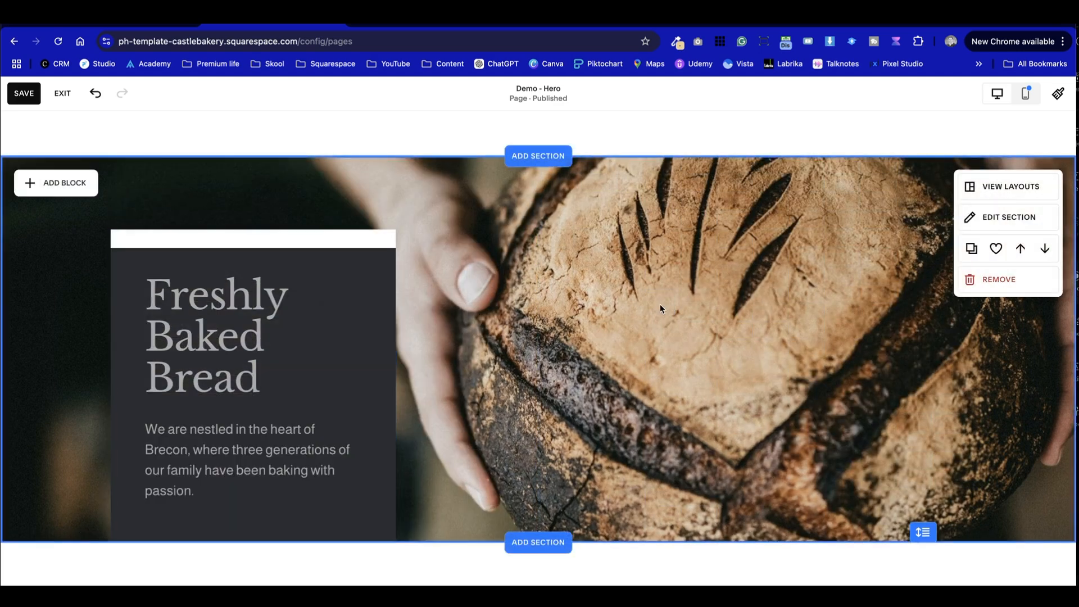
click(365, 240)
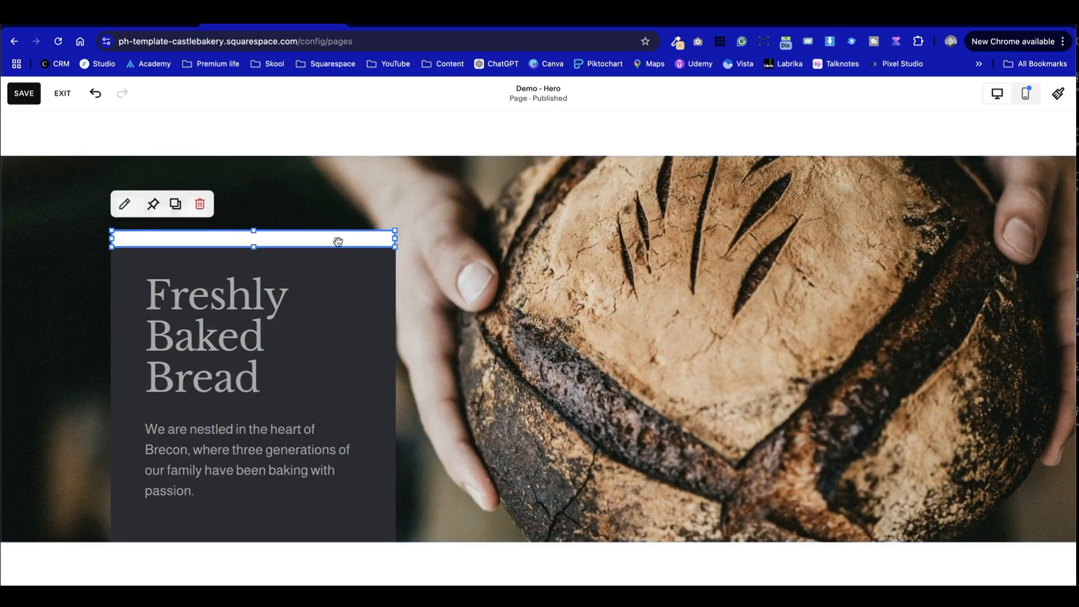
click(126, 203)
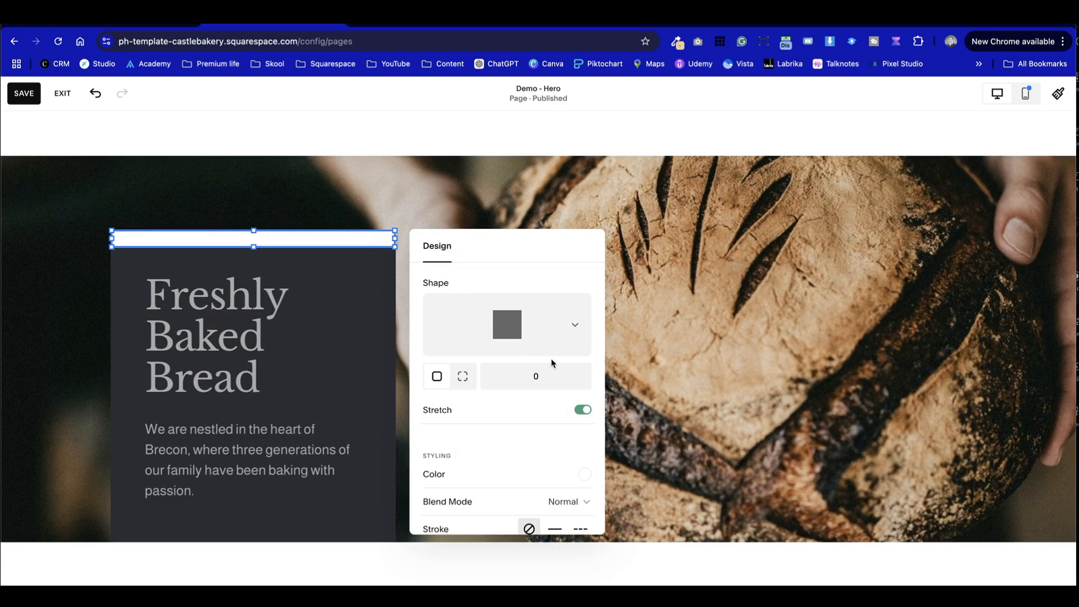
click(696, 339)
double_click(248, 321)
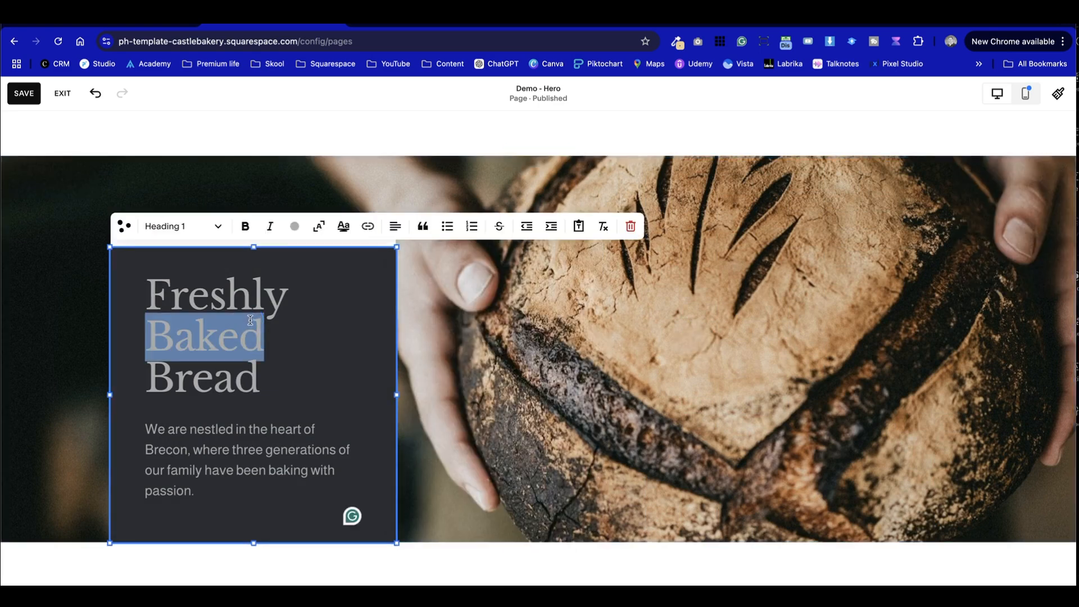
click(523, 331)
Recolour the white bar above the text block with the pale gold palette colour.
click(357, 241)
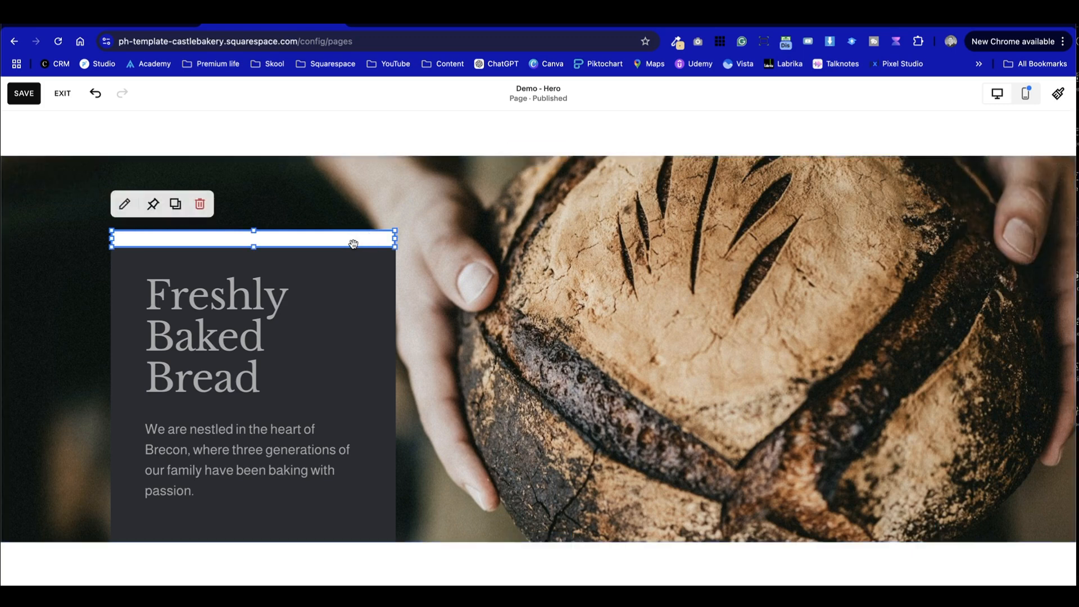
click(123, 206)
scroll(437, 402, down, 3)
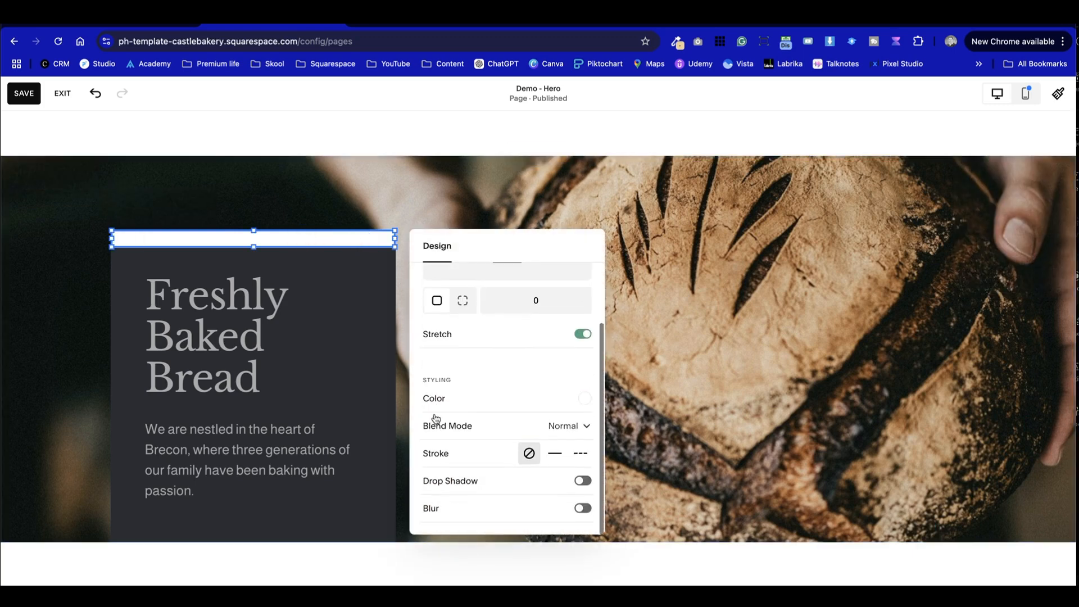
click(584, 399)
click(671, 387)
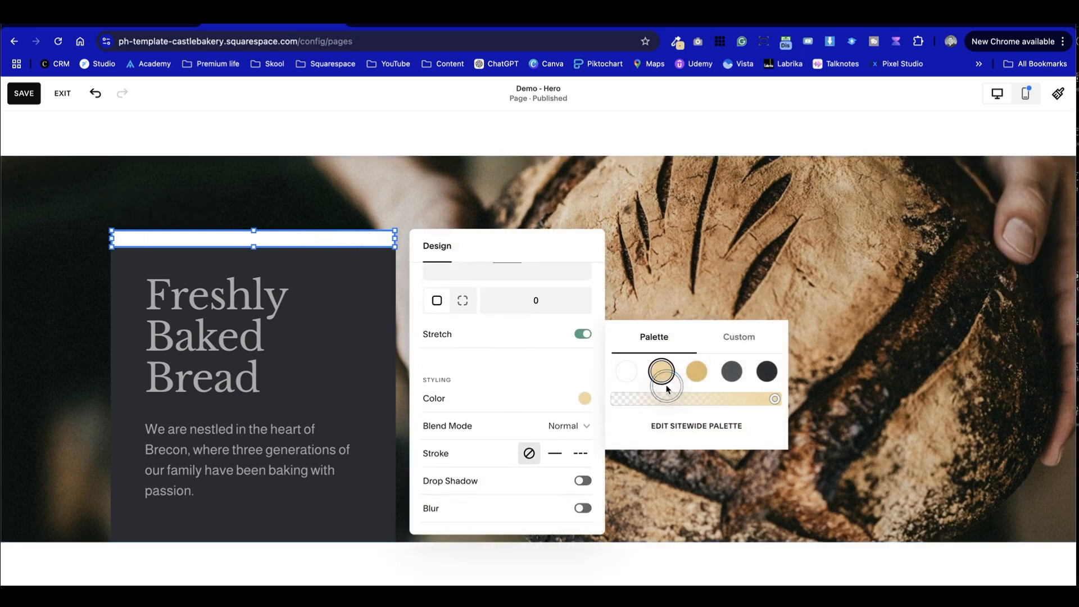
click(736, 247)
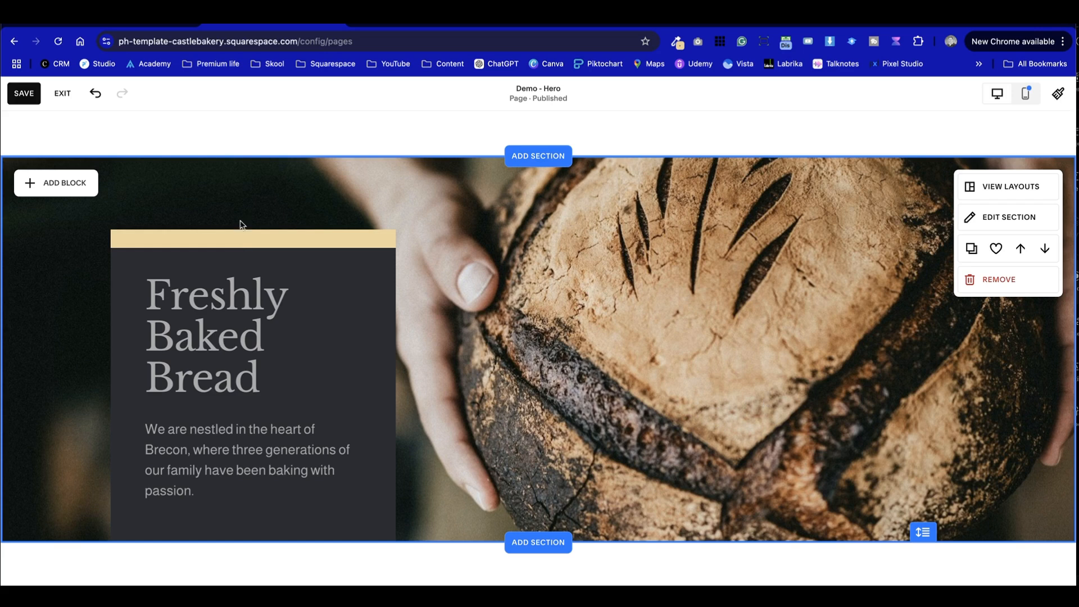
Recolour the "Freshly Baked Bread" heading with the pale gold palette colour.
double_click(146, 393)
click(234, 375)
drag(259, 377, 145, 284)
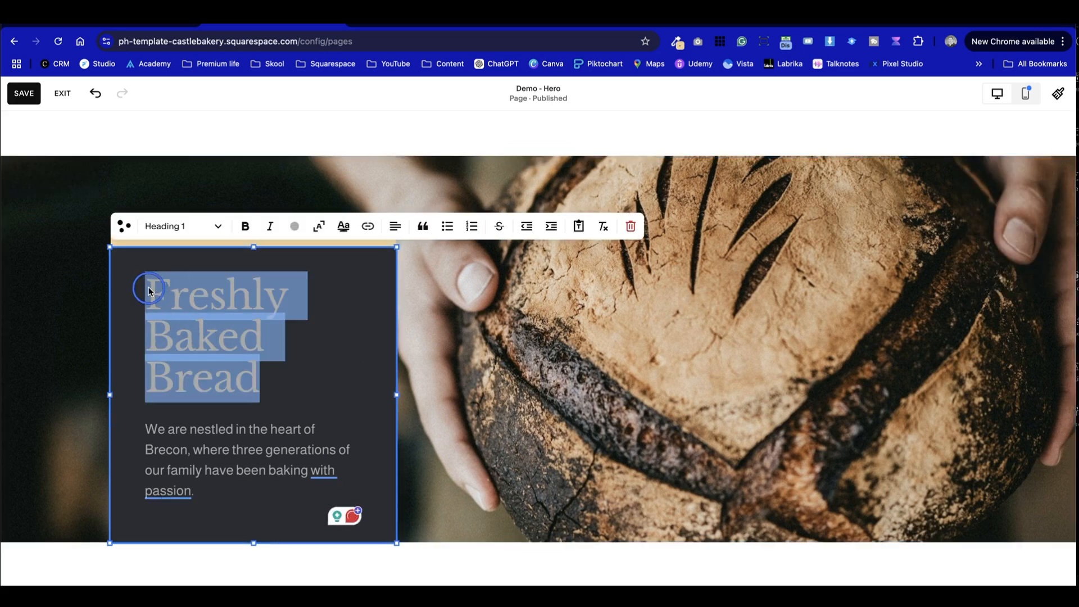
click(294, 227)
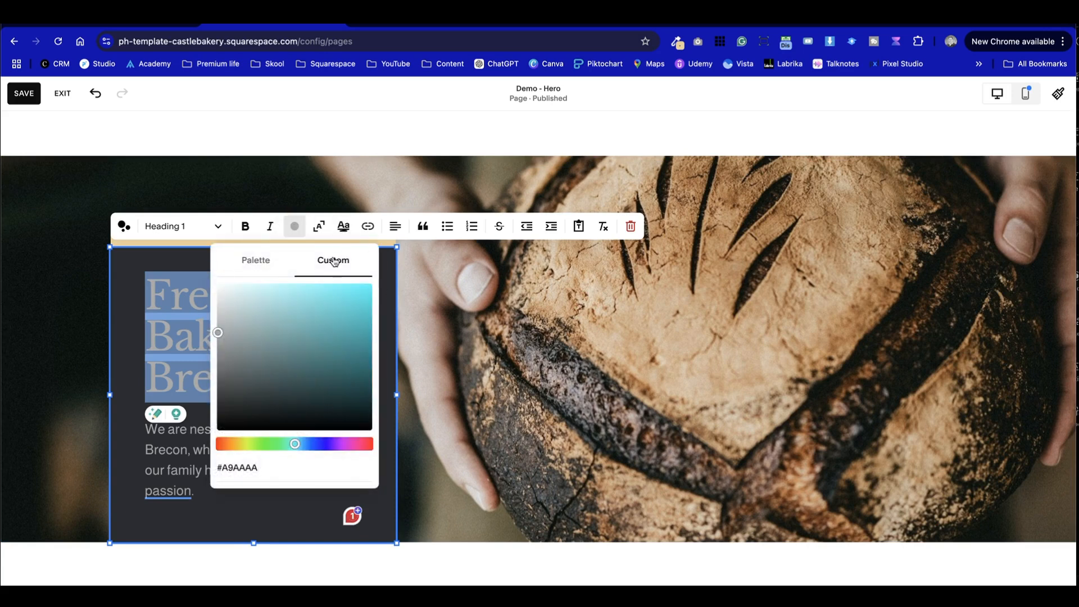
click(267, 267)
click(258, 294)
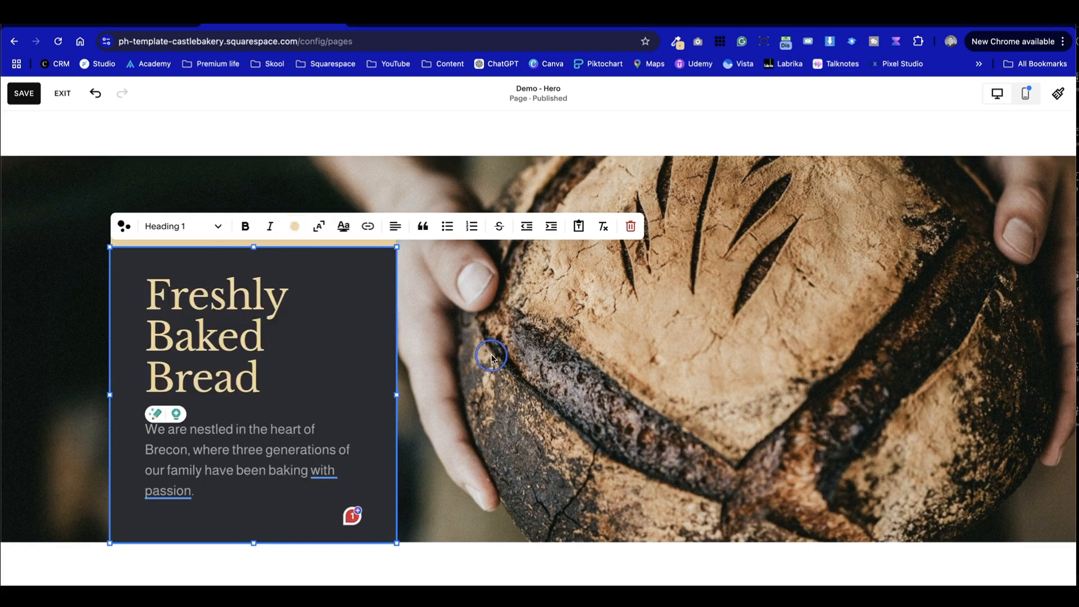
click(492, 358)
Switch the page editor to the mobile view of the hero section.
scroll(491, 357, up, 2)
scroll(491, 358, down, 3)
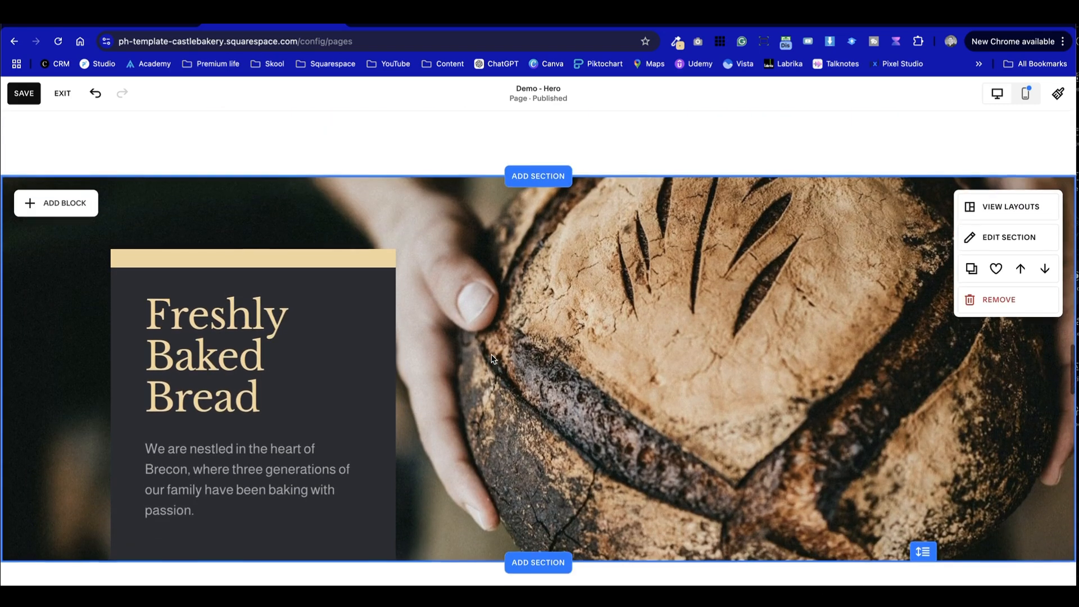
scroll(574, 304, up, 1)
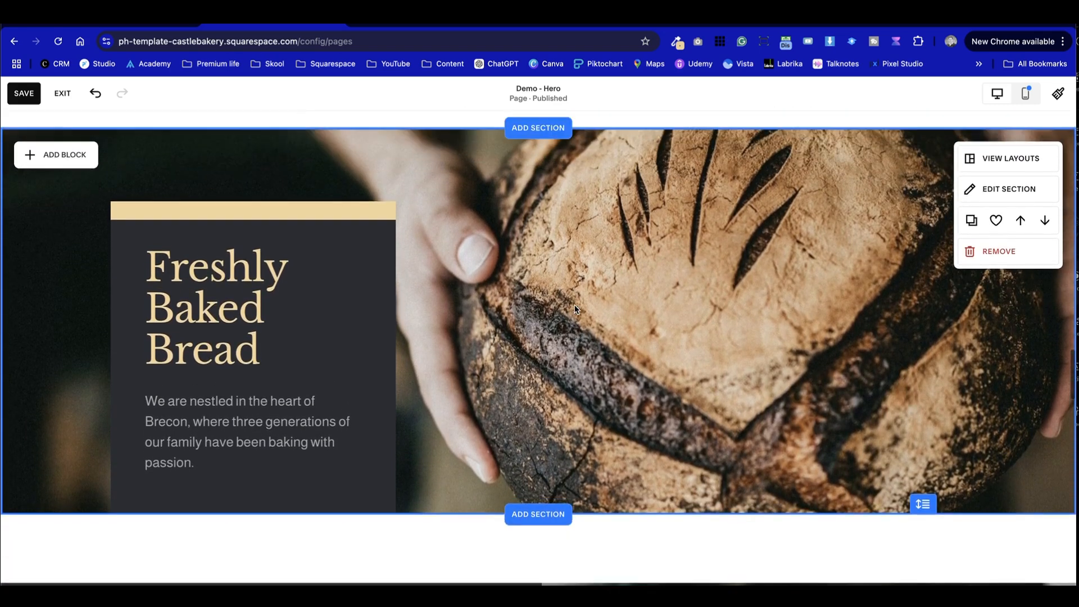
click(1025, 93)
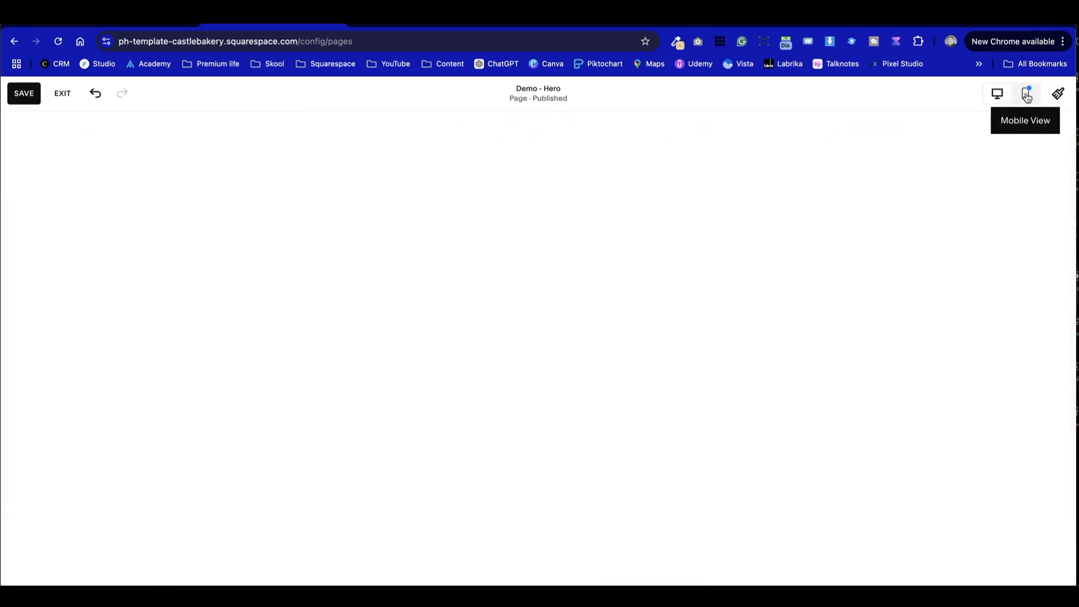
Extend the height of the mobile hero section so more of the background photo shows beneath the text block.
scroll(656, 396, up, 2)
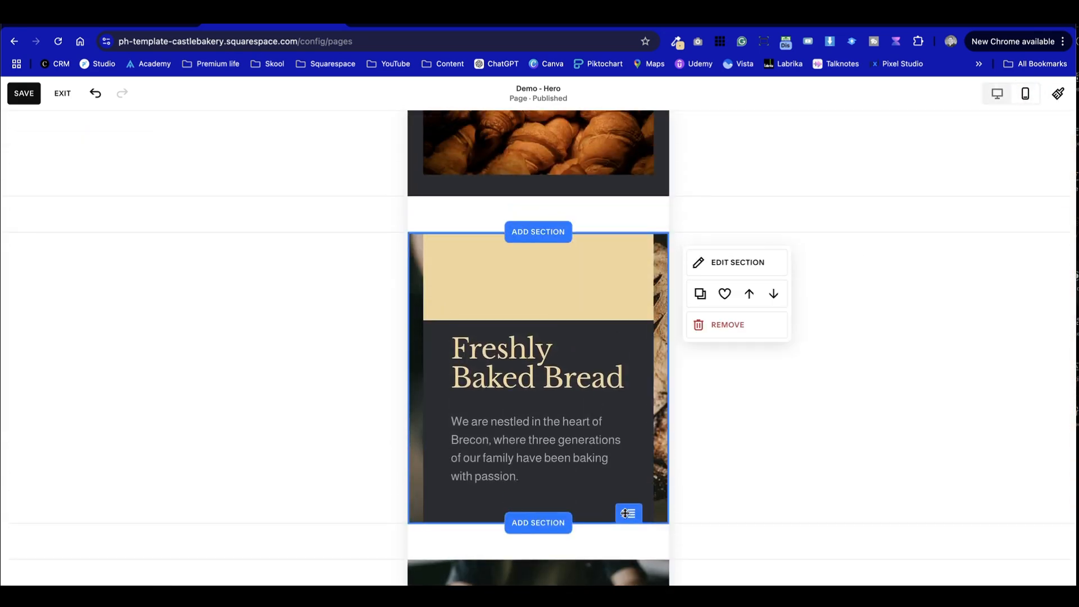
scroll(629, 560, down, 4)
scroll(618, 505, up, 2)
drag(626, 475, 511, 185)
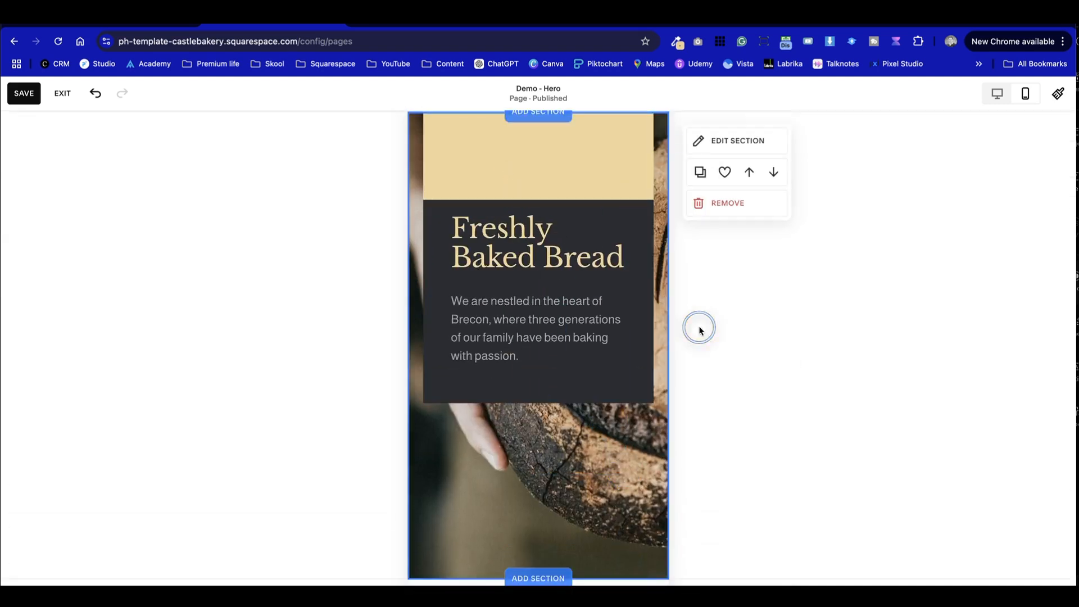
Reduce the gold shape above the mobile heading to a thin one-row bar.
scroll(588, 431, up, 3)
click(568, 241)
drag(537, 189, 549, 271)
click(533, 240)
Select the gold bar and text block together and move them down to the bottom of the mobile hero section.
drag(490, 234, 609, 370)
scroll(609, 368, down, 2)
drag(622, 320, 618, 394)
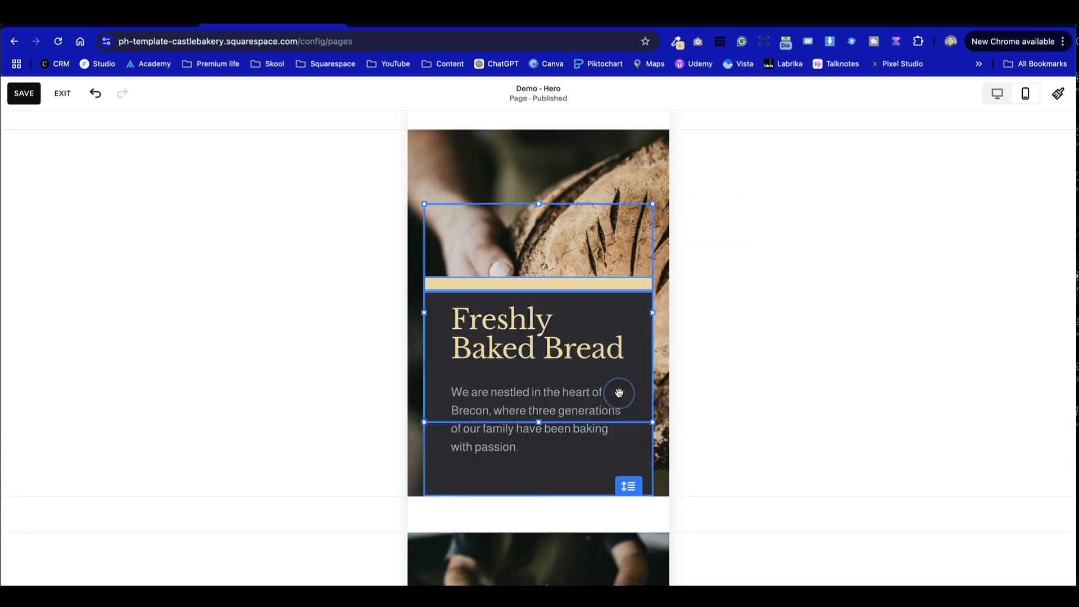
click(663, 373)
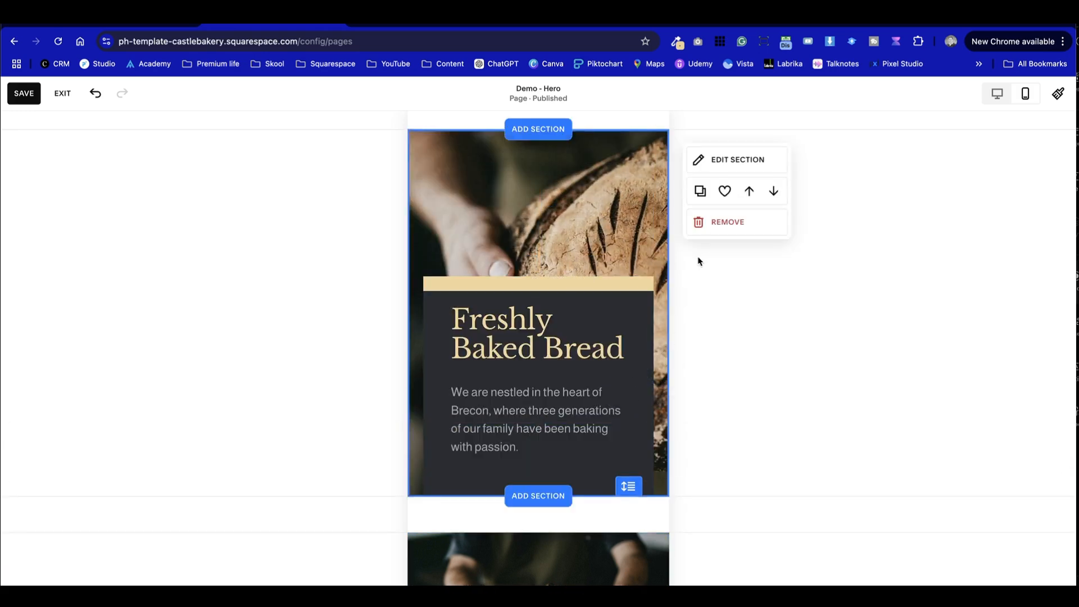
Bring the mobile text block and gold bar flush with the section's left edge and narrow the text block to the bar's width.
click(515, 388)
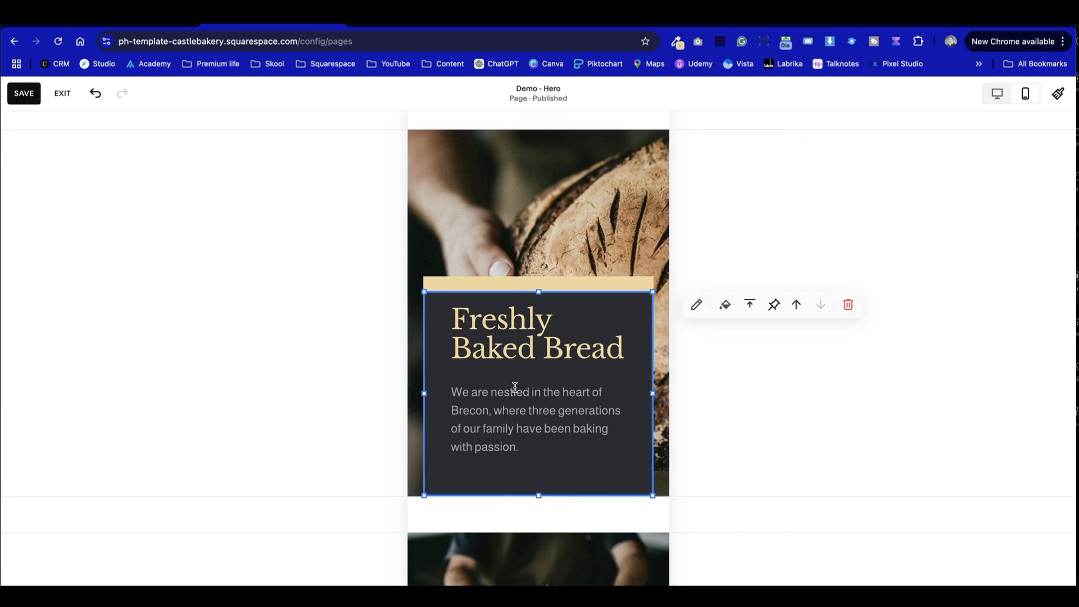
drag(424, 392, 402, 385)
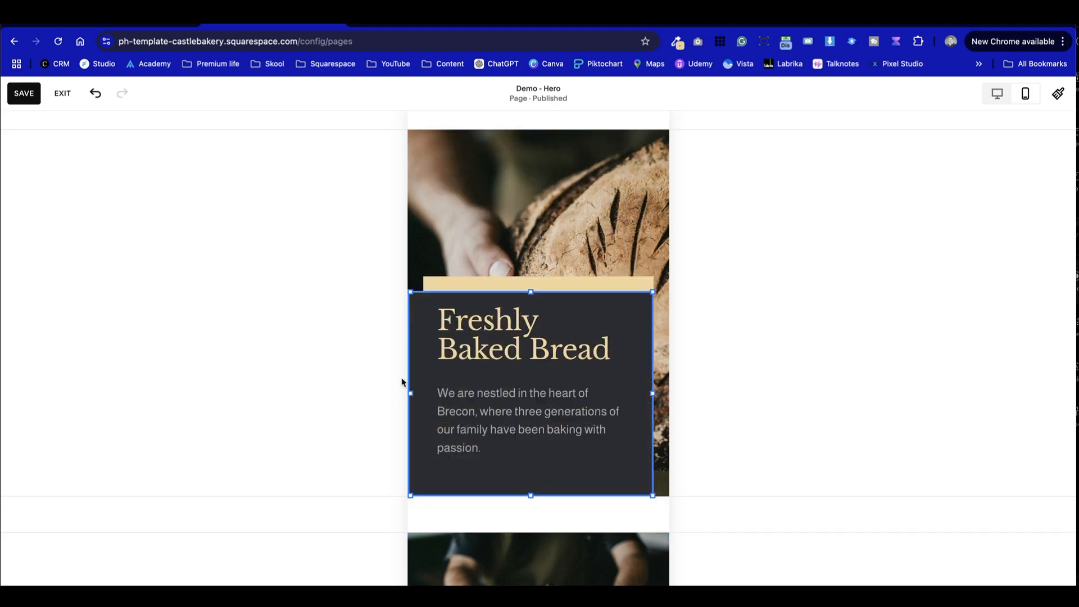
drag(465, 282, 447, 282)
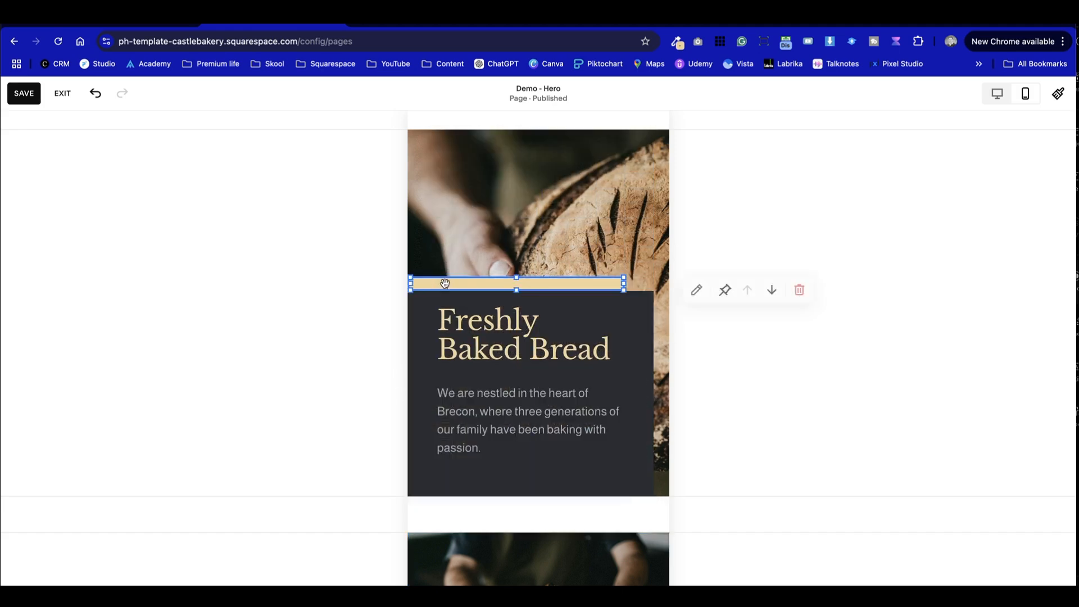
click(648, 389)
drag(652, 395, 623, 395)
click(553, 208)
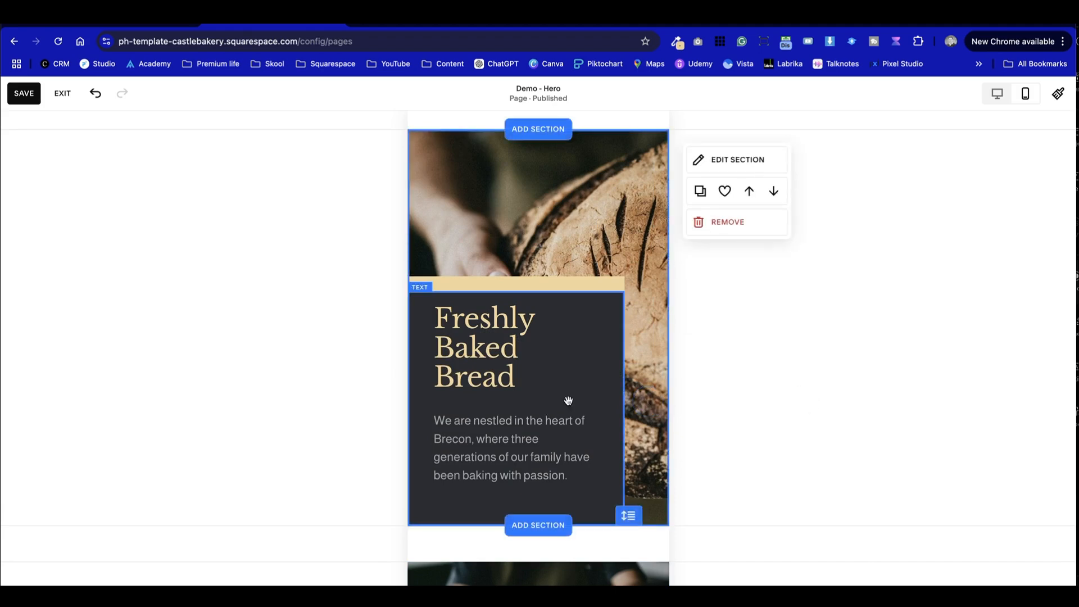
Align the mobile text block's content to the bottom of the block.
click(500, 496)
click(520, 461)
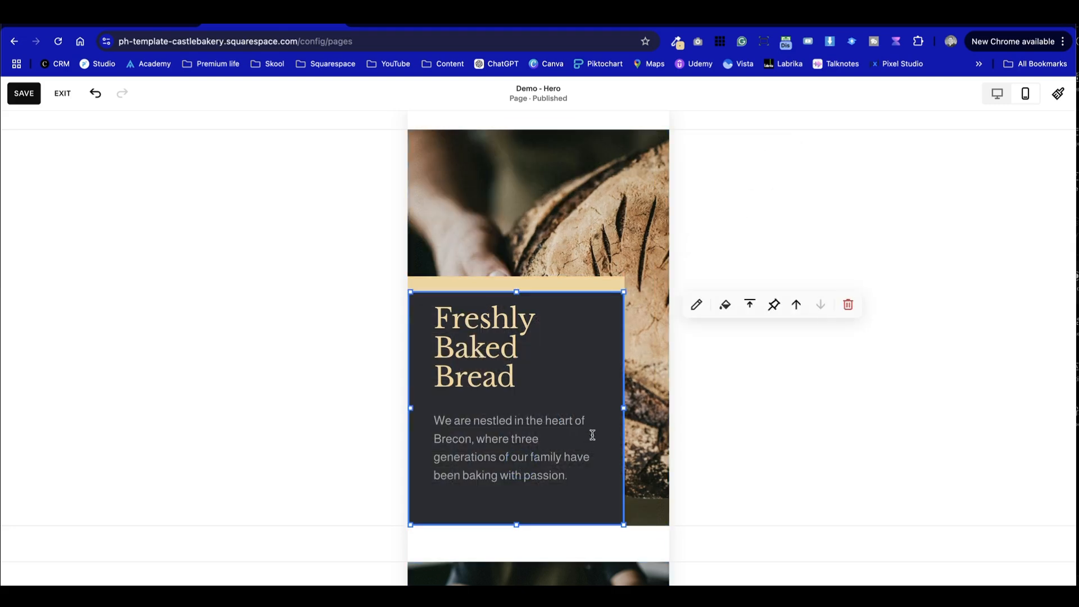
click(699, 447)
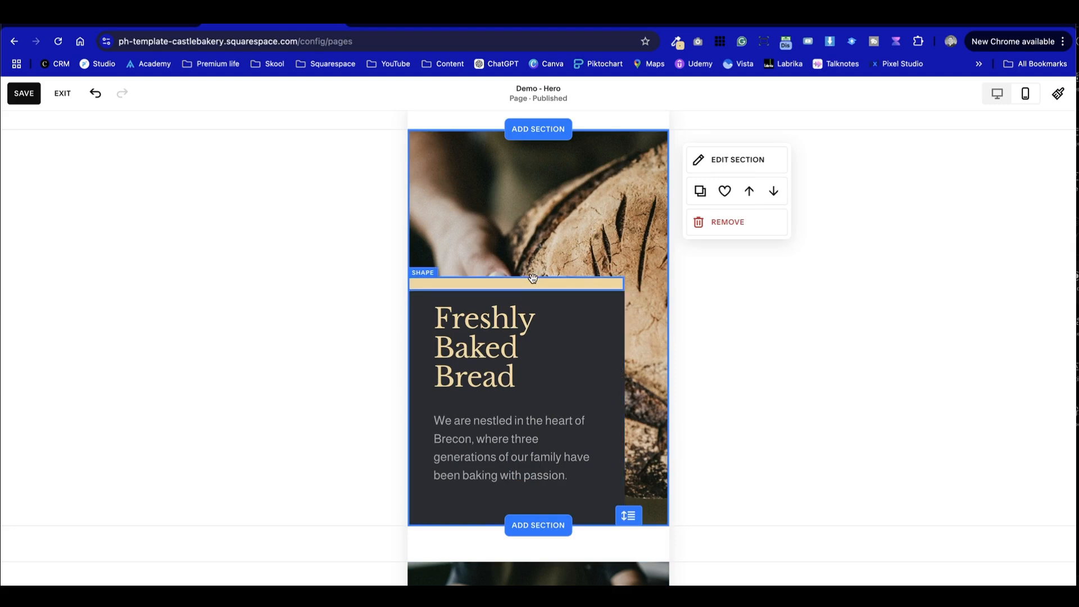
click(525, 352)
click(751, 305)
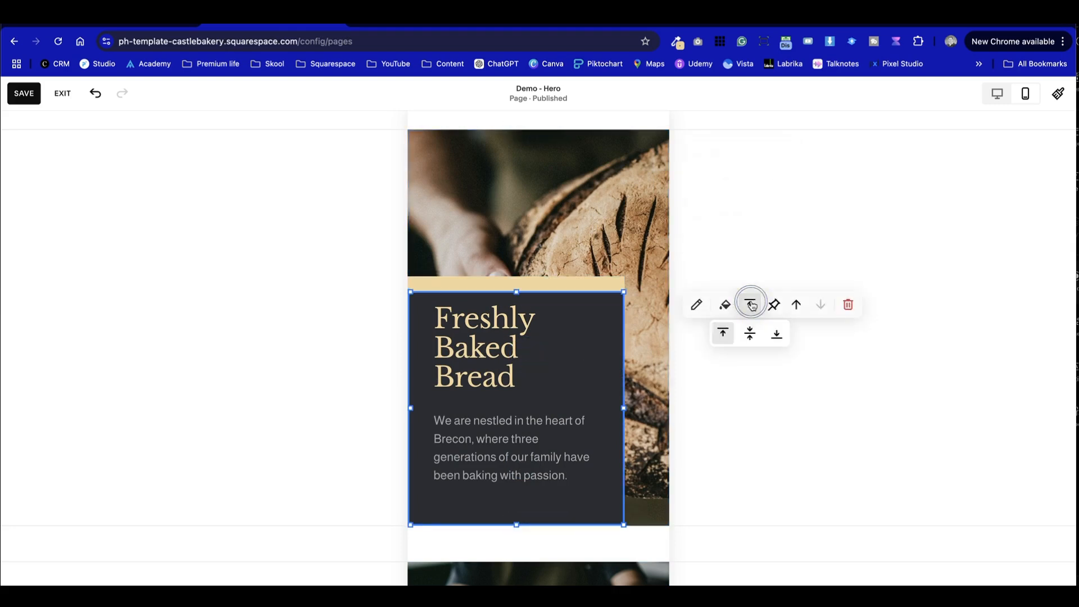
click(776, 333)
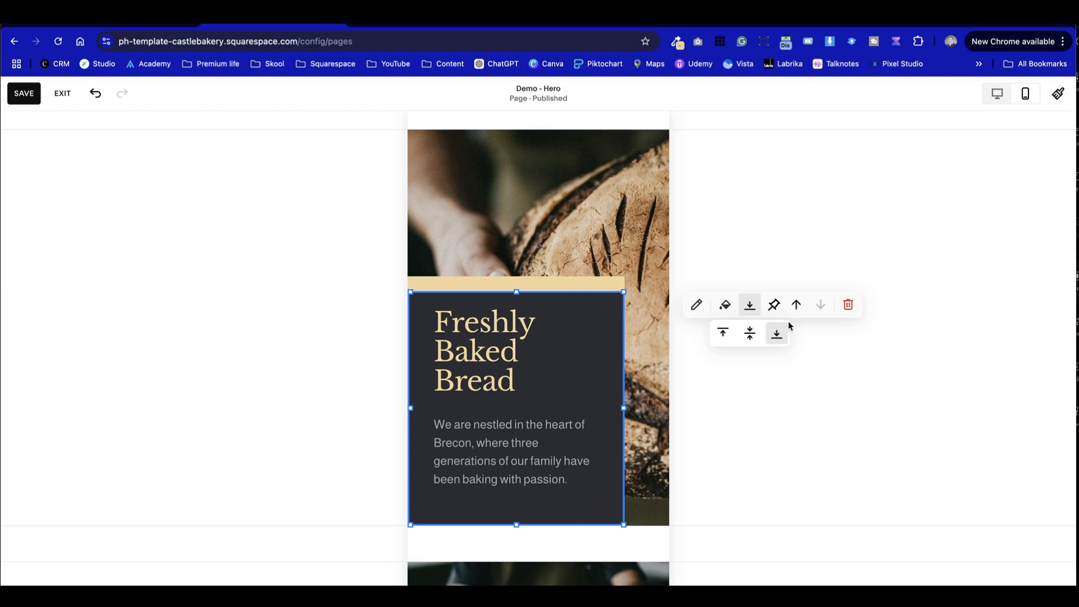
click(663, 245)
Delete the empty paragraph beneath the body text in the mobile text block.
double_click(479, 492)
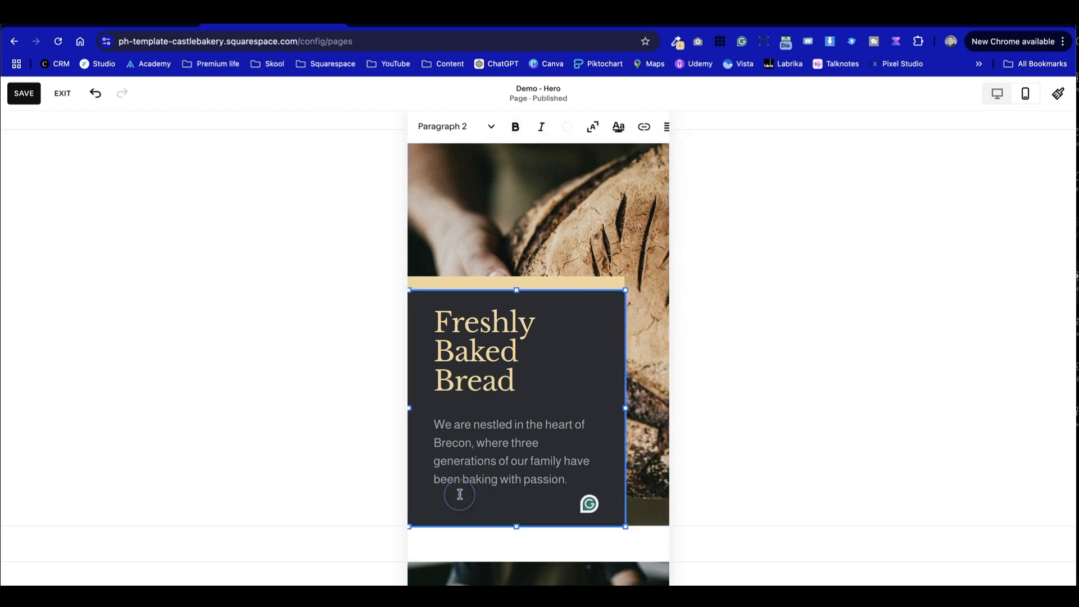
key(BackSpace)
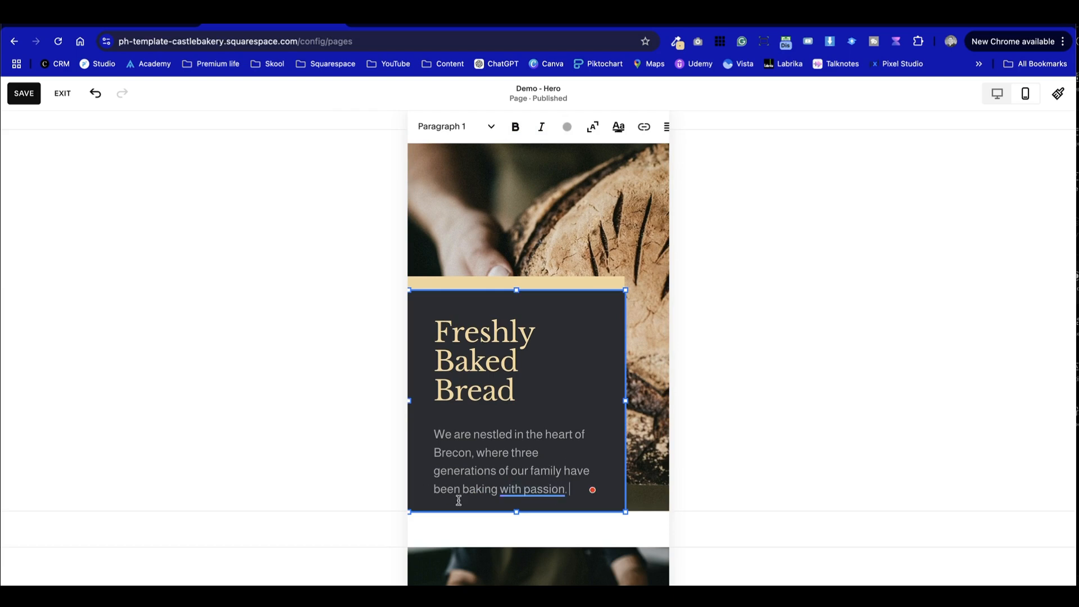
click(635, 423)
Align the mobile text block's content to the vertical middle of the block.
click(612, 368)
click(758, 311)
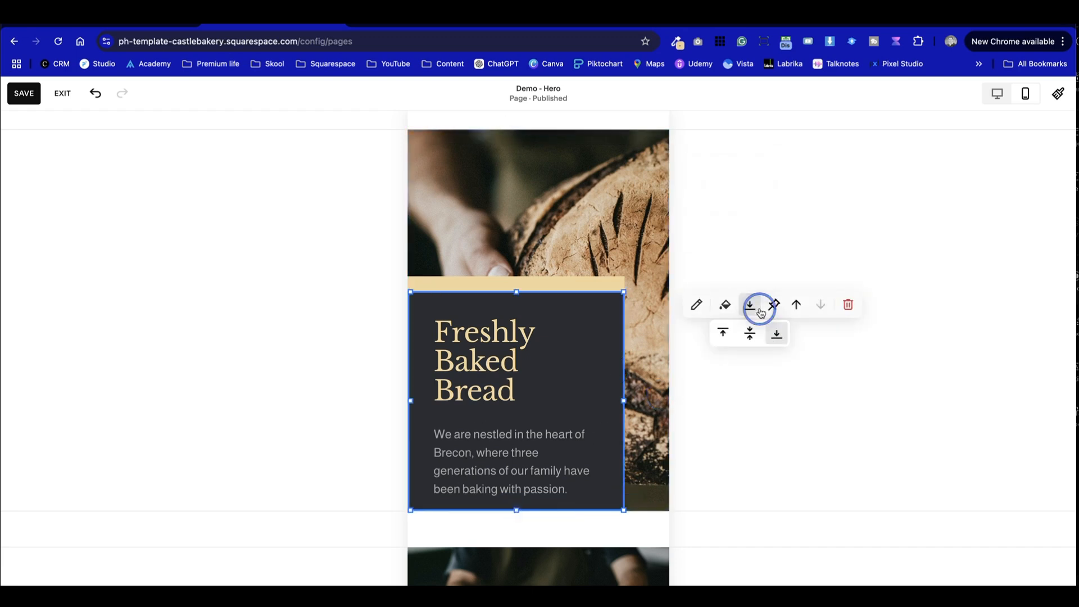
click(750, 333)
click(655, 230)
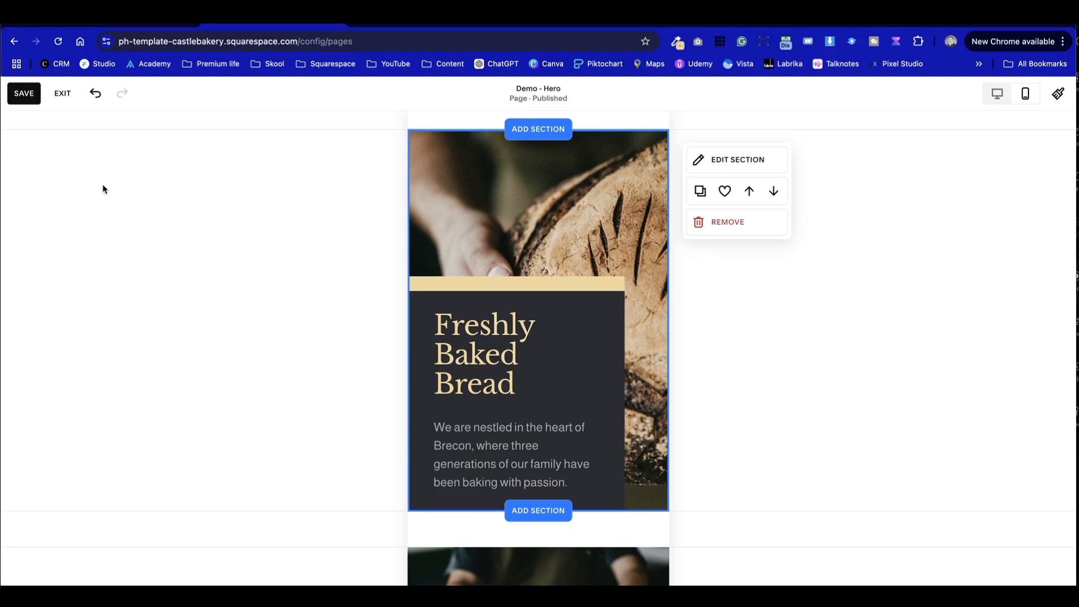
Save the page and switch the editor back to the desktop view of the hero section.
click(23, 93)
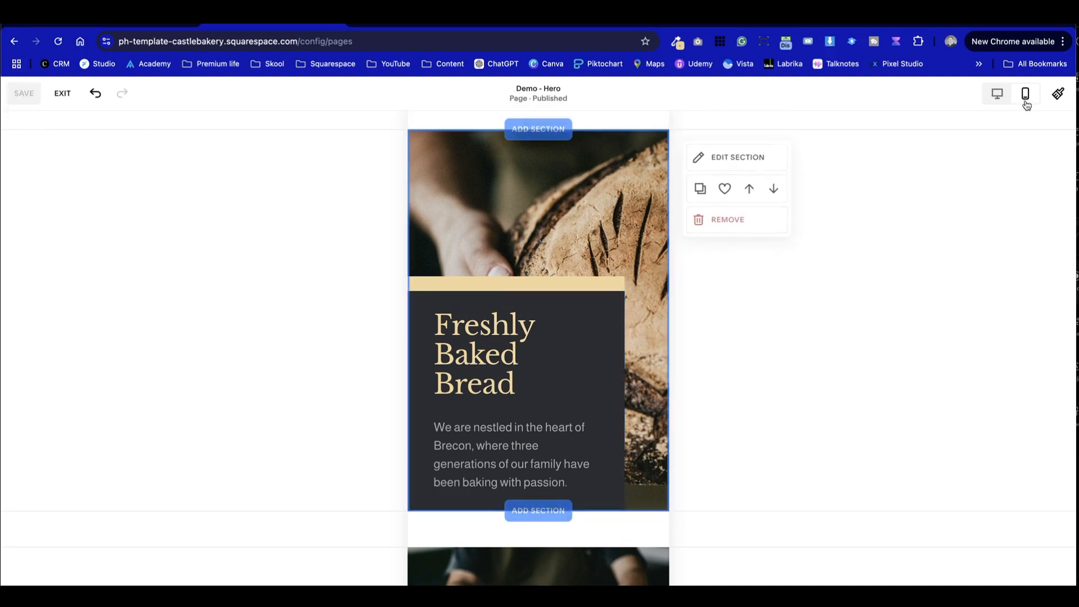
click(998, 93)
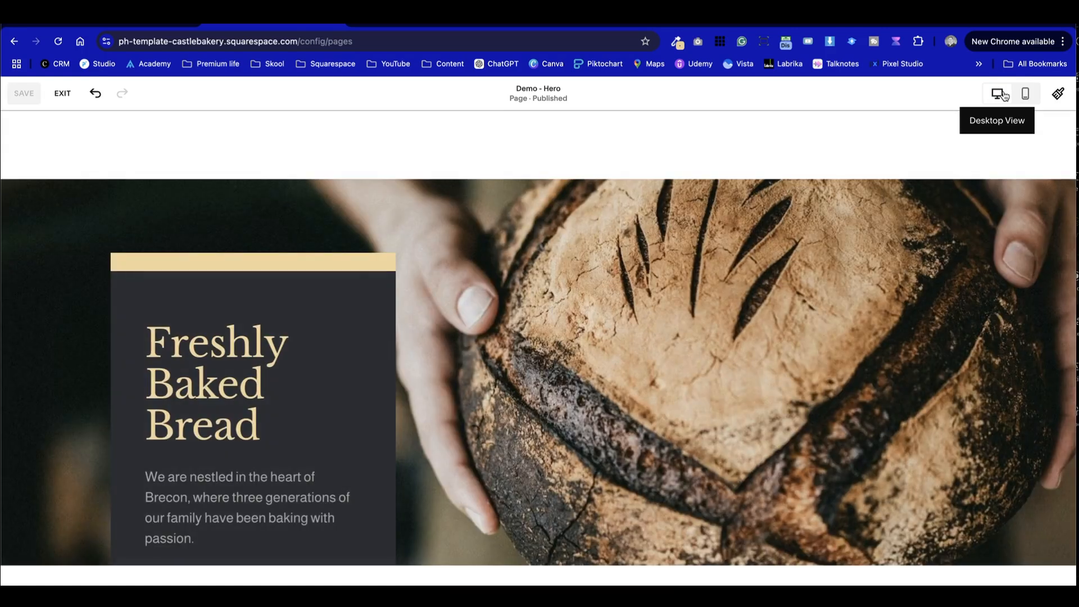
scroll(466, 337, down, 2)
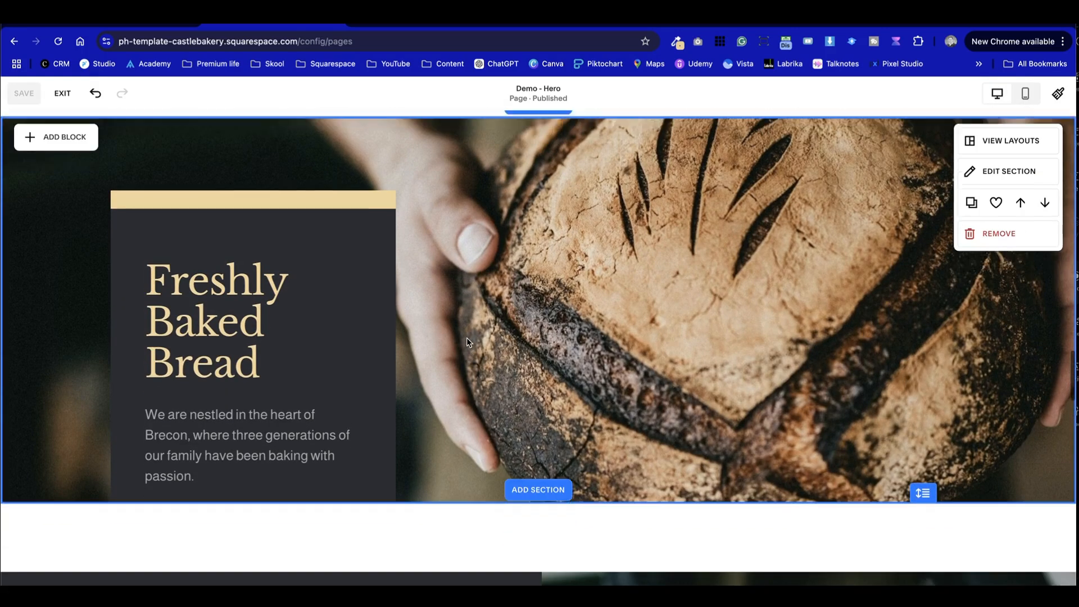
scroll(354, 453, up, 2)
click(280, 511)
click(665, 443)
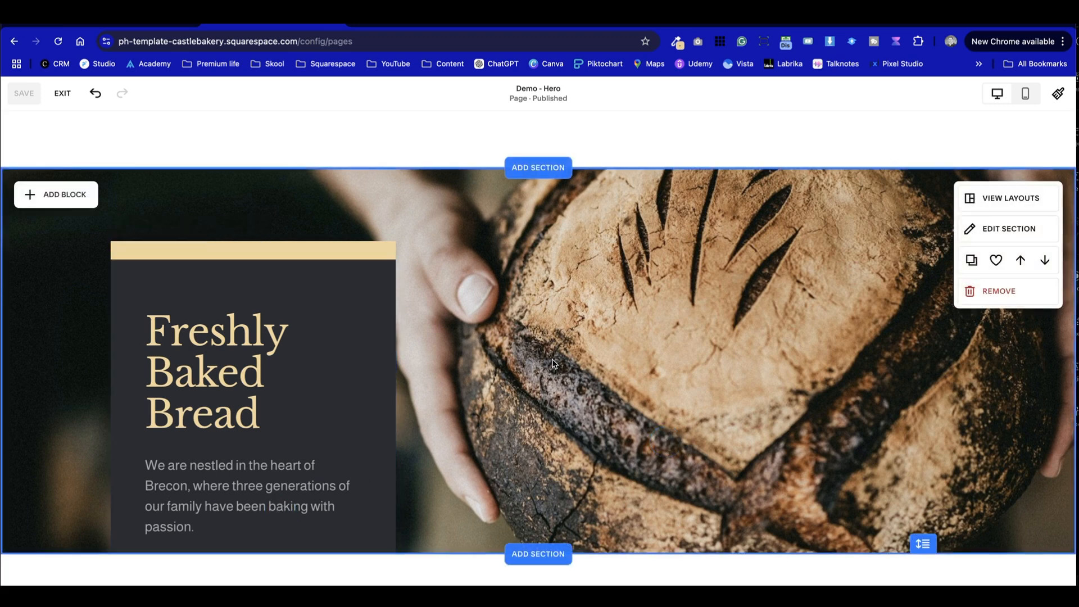
Align the desktop text block's content to the vertical middle of the block.
click(353, 406)
click(177, 234)
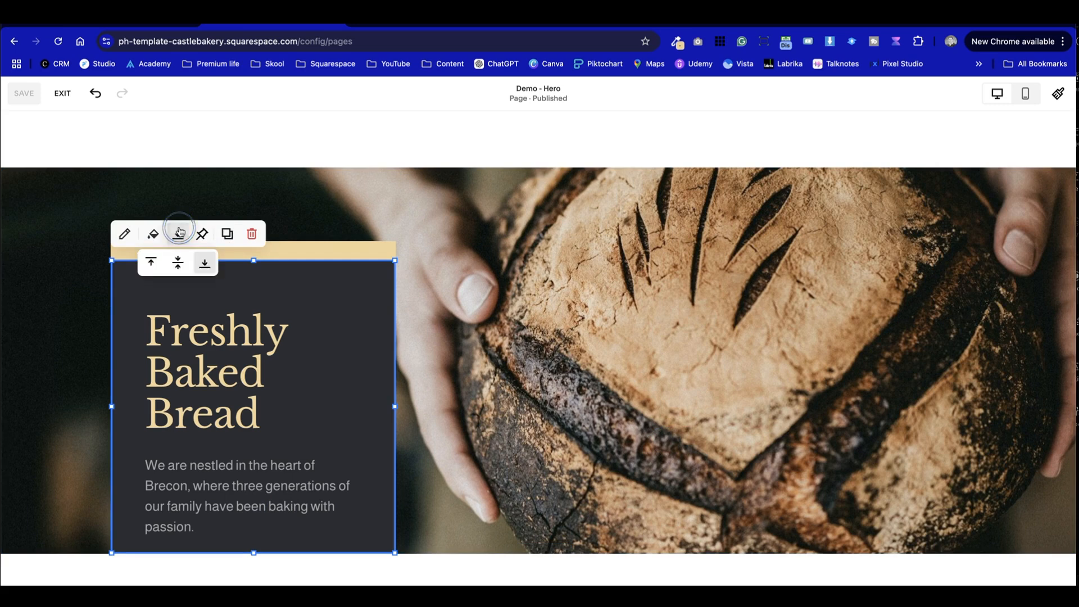
click(176, 260)
click(559, 372)
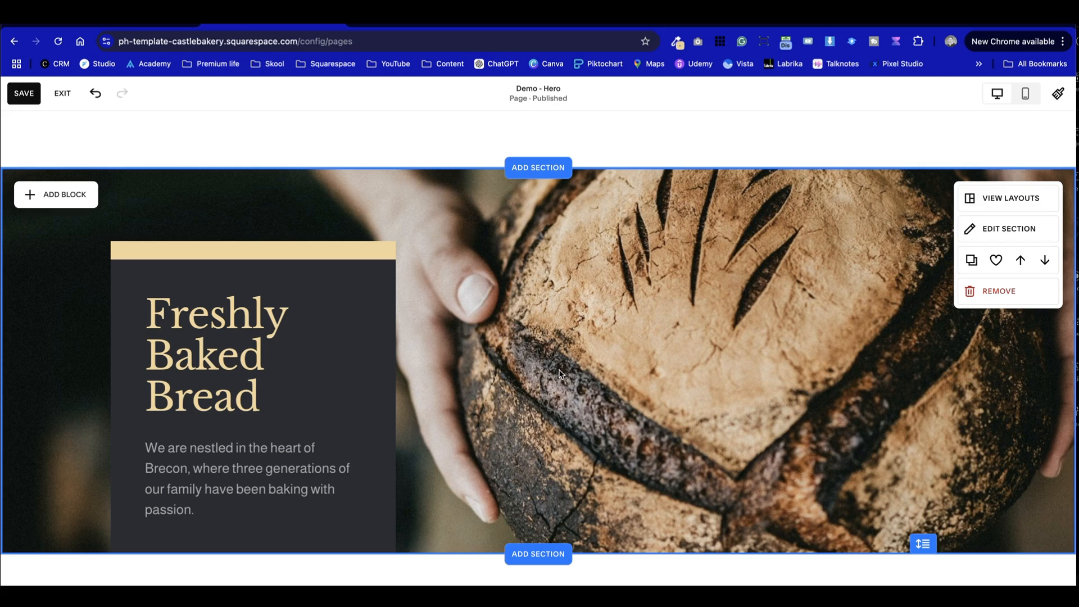
Switch to the Square Forge hero-classic page and examine the card placement in the following hero layouts.
key(ctrl+shift+Tab)
scroll(577, 371, down, 11)
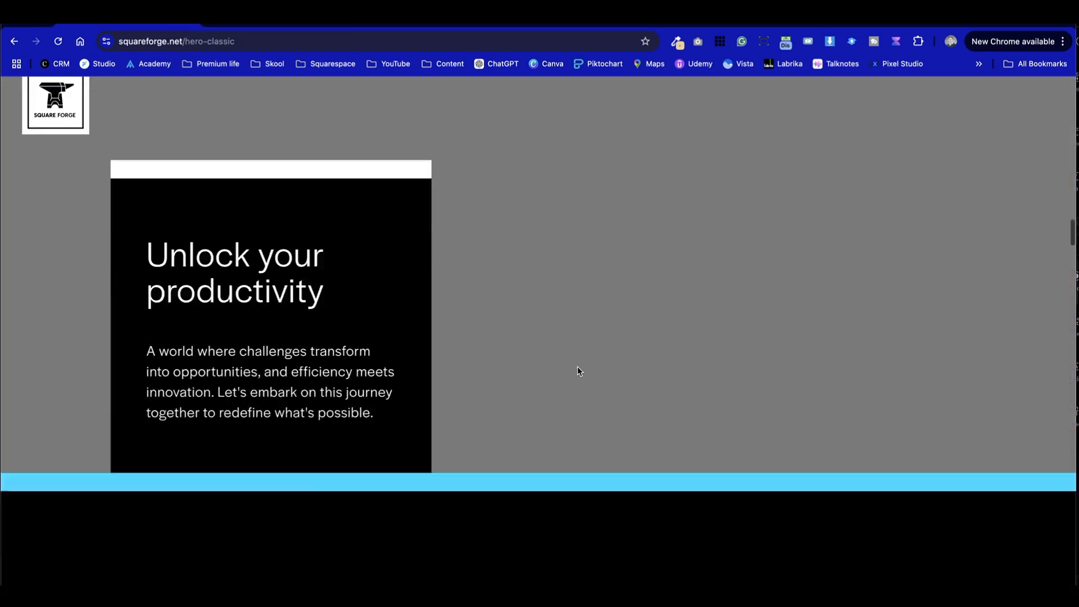
scroll(579, 371, up, 3)
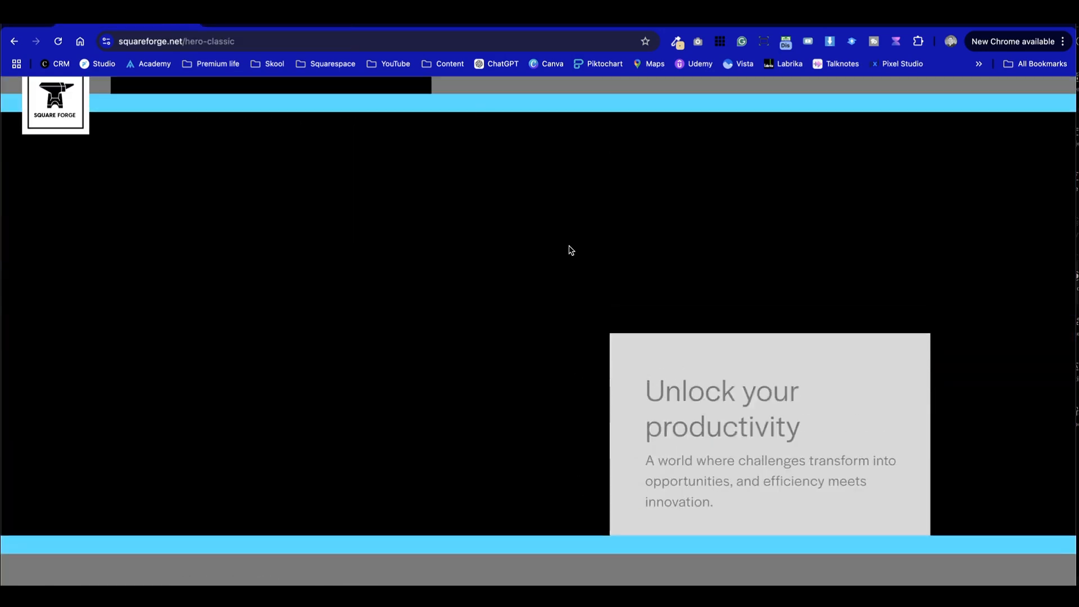
Return to the Demo - Hero page editor and duplicate the finished gold-bar hero section.
key(ctrl+Tab)
scroll(641, 331, down, 7)
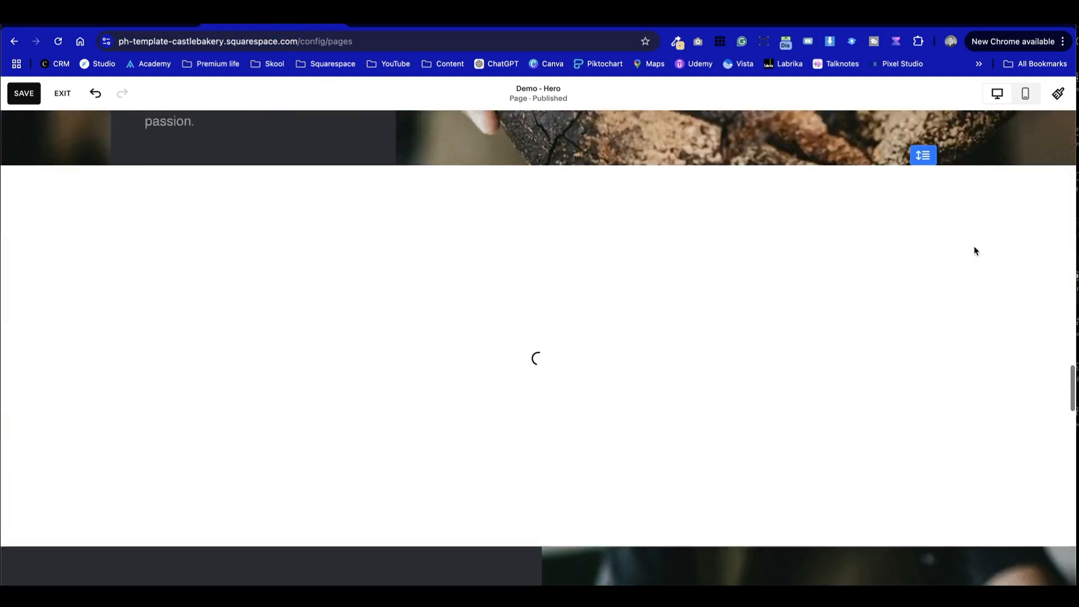
scroll(692, 335, up, 1)
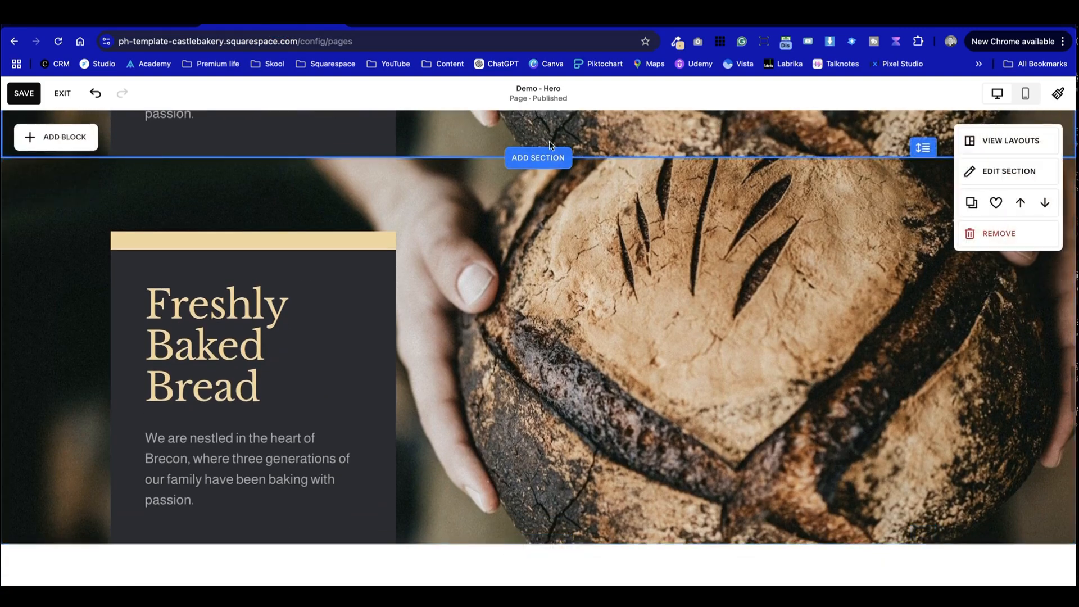
click(548, 159)
key(Escape)
Duplicate the blank white spacer section and move the copy up between the two matching hero sections.
scroll(561, 339, down, 5)
scroll(562, 340, up, 1)
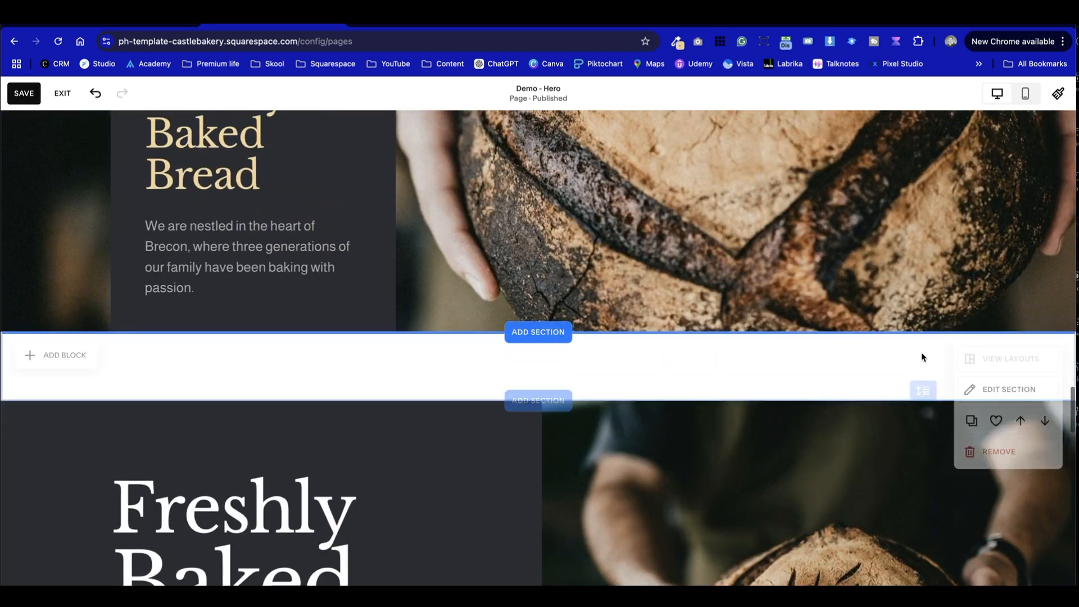
click(971, 424)
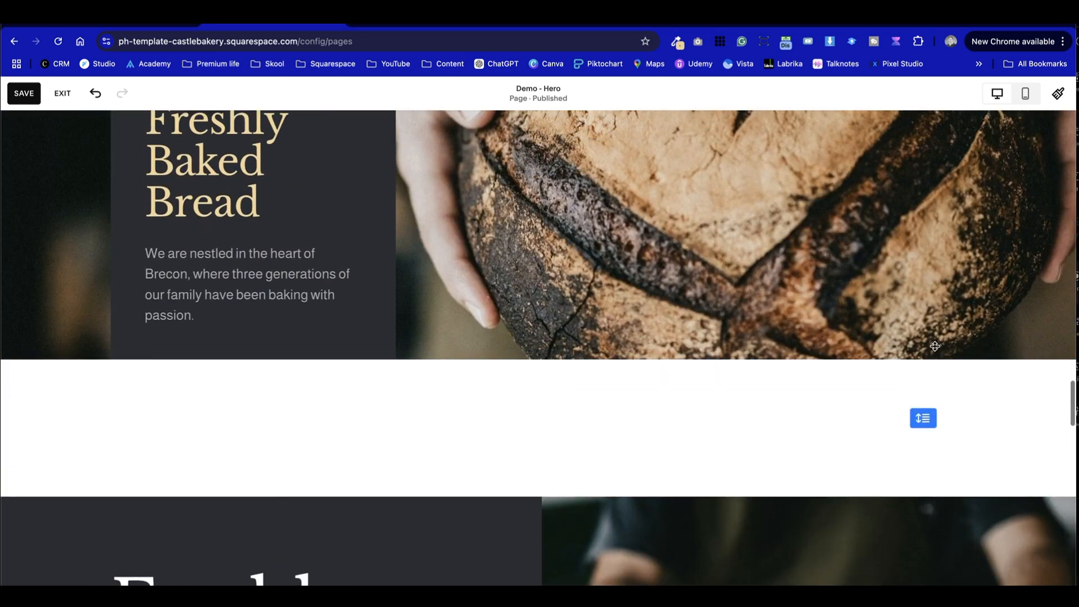
click(1020, 462)
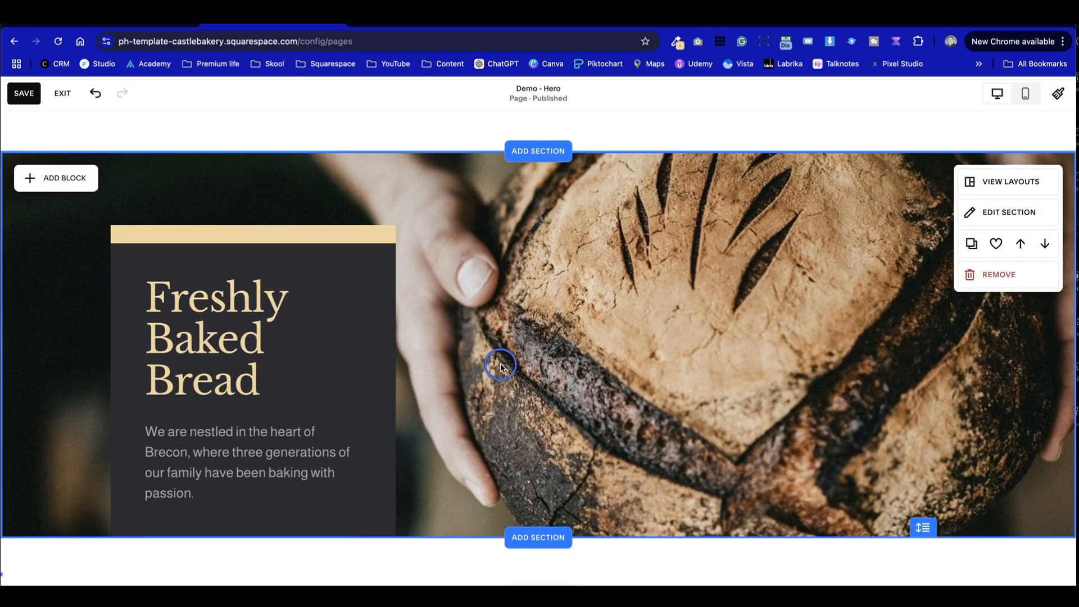
Delete the gold bar above the text block in the duplicated hero section.
drag(500, 365, 193, 296)
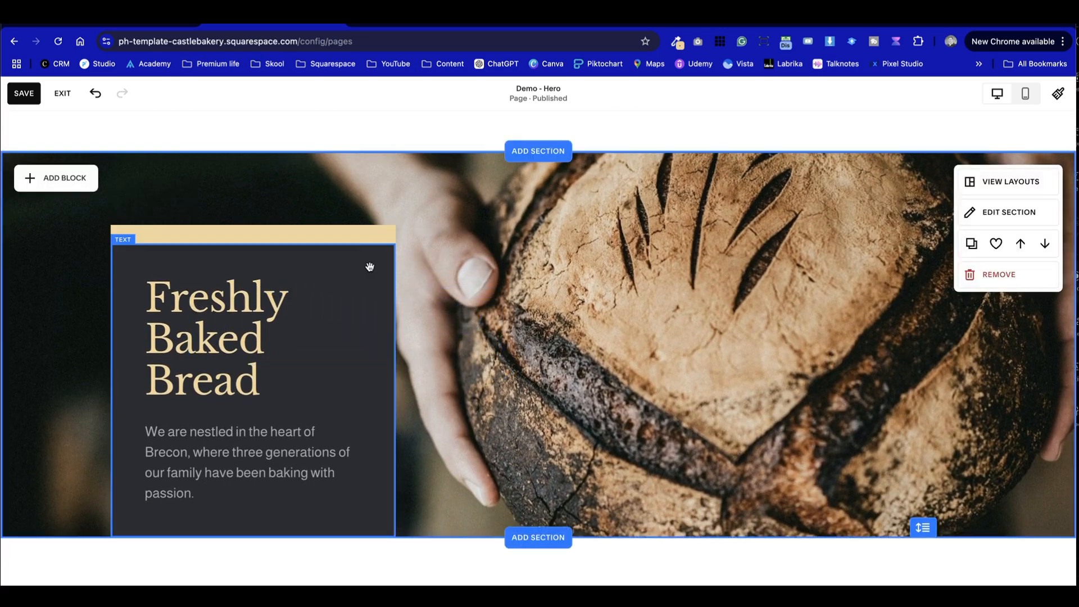
click(359, 234)
click(200, 178)
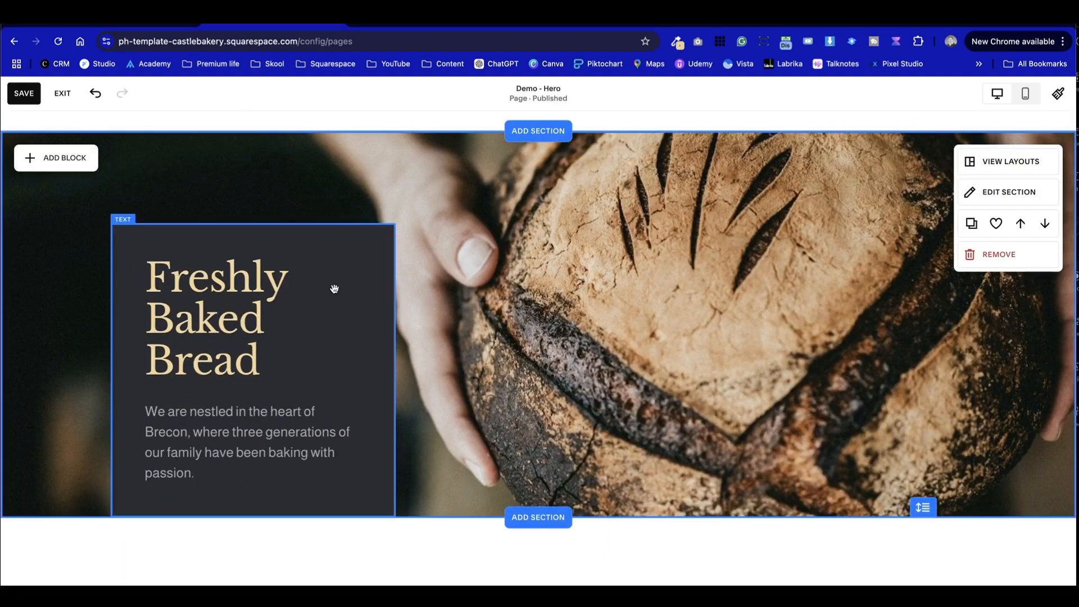
Move the dark text block to the right side of the duplicated hero section, keeping it at the section's bottom.
drag(340, 304, 871, 373)
click(699, 387)
click(674, 374)
click(819, 440)
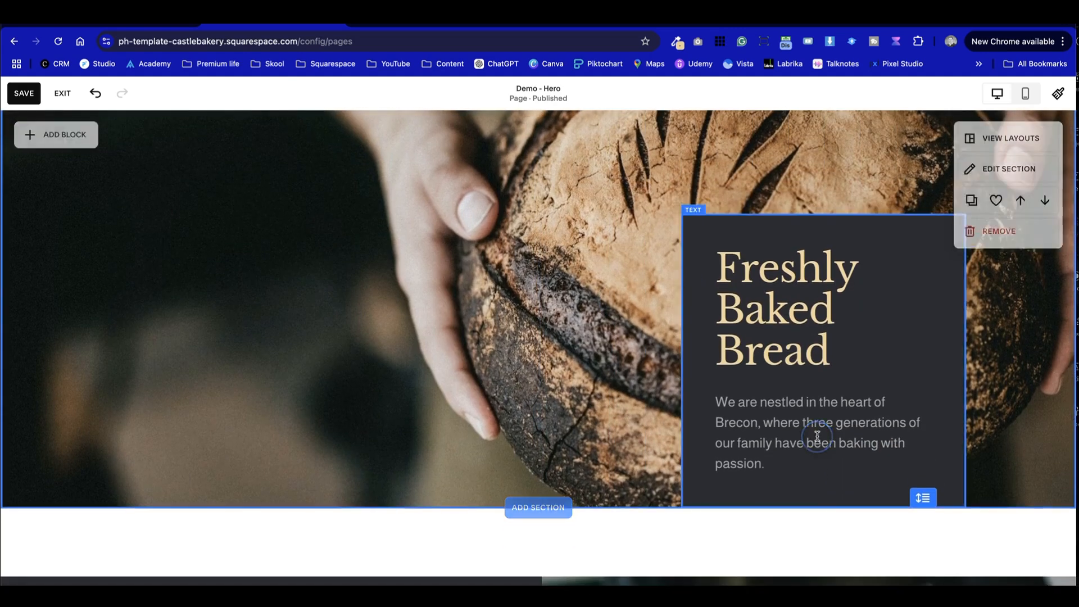
Widen the text block leftward until the heading fits on one line, and lower its top edge to form a short, wide card.
drag(684, 359, 432, 344)
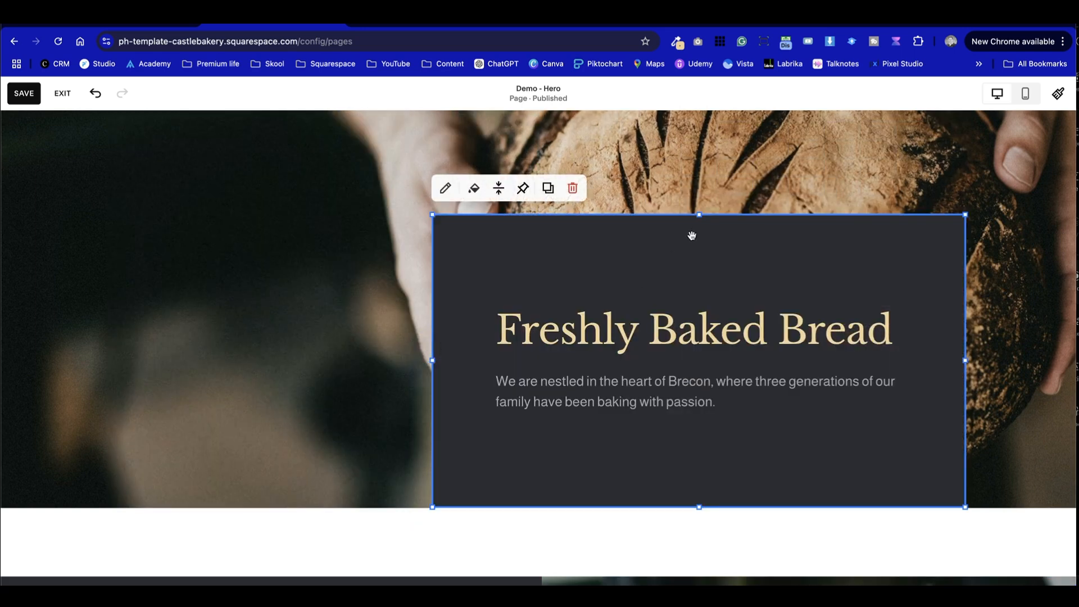
drag(697, 218, 701, 410)
click(374, 354)
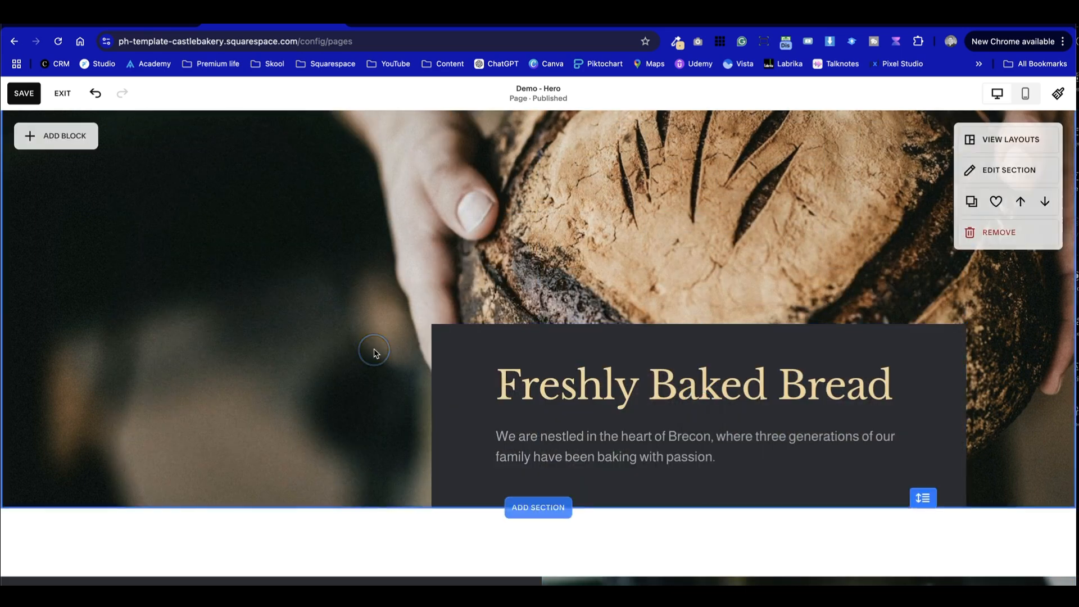
scroll(374, 353, up, 1)
scroll(374, 360, down, 1)
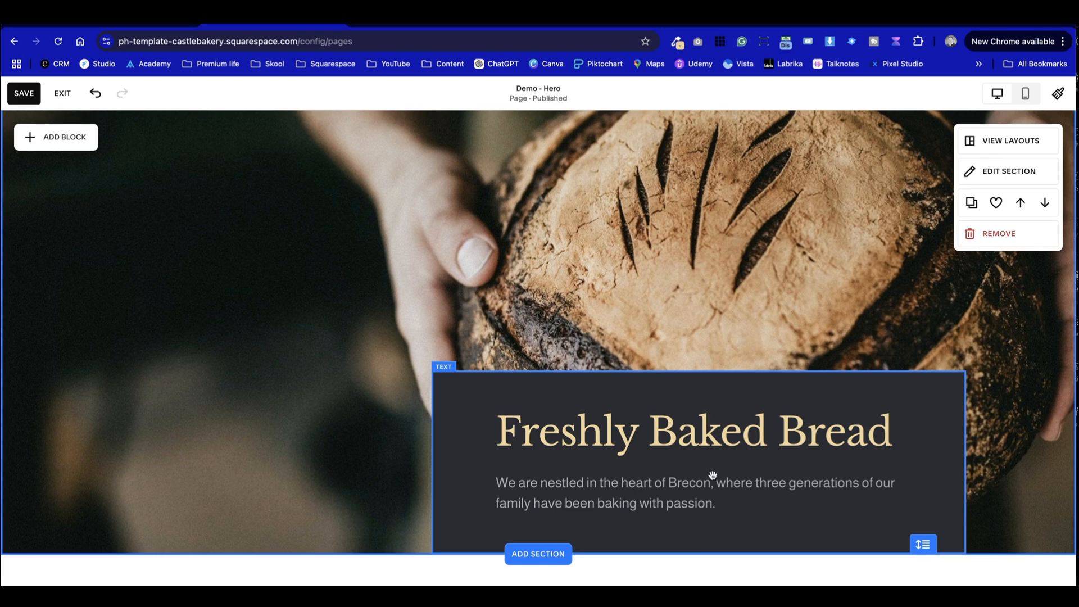
Compare the widened text card in the duplicated hero section with the Square Forge classic hero layout.
click(703, 421)
click(265, 234)
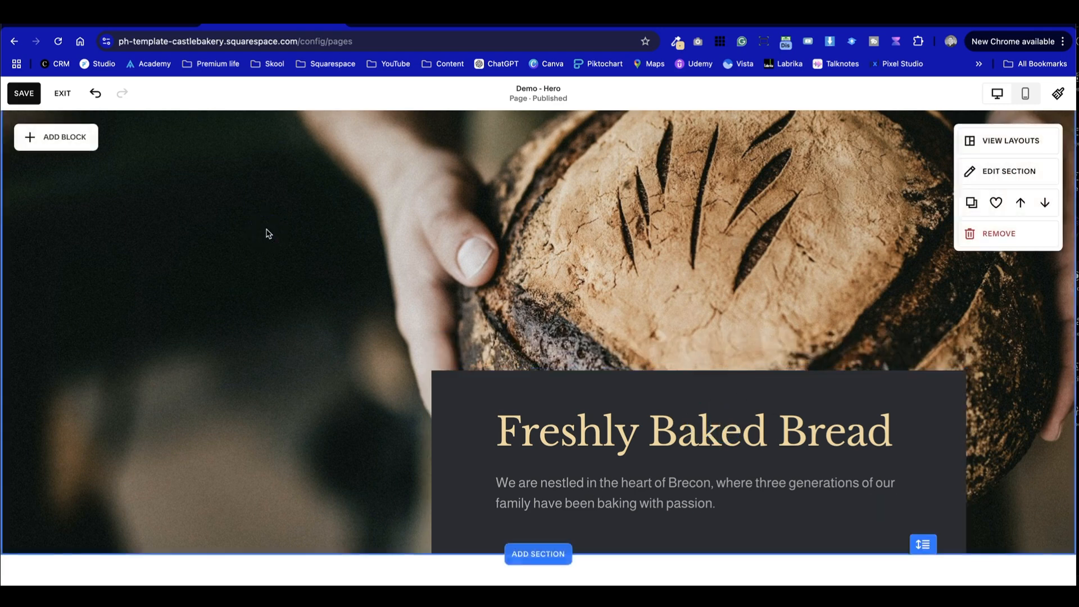
key(ctrl+shift+Tab)
key(ctrl+Tab)
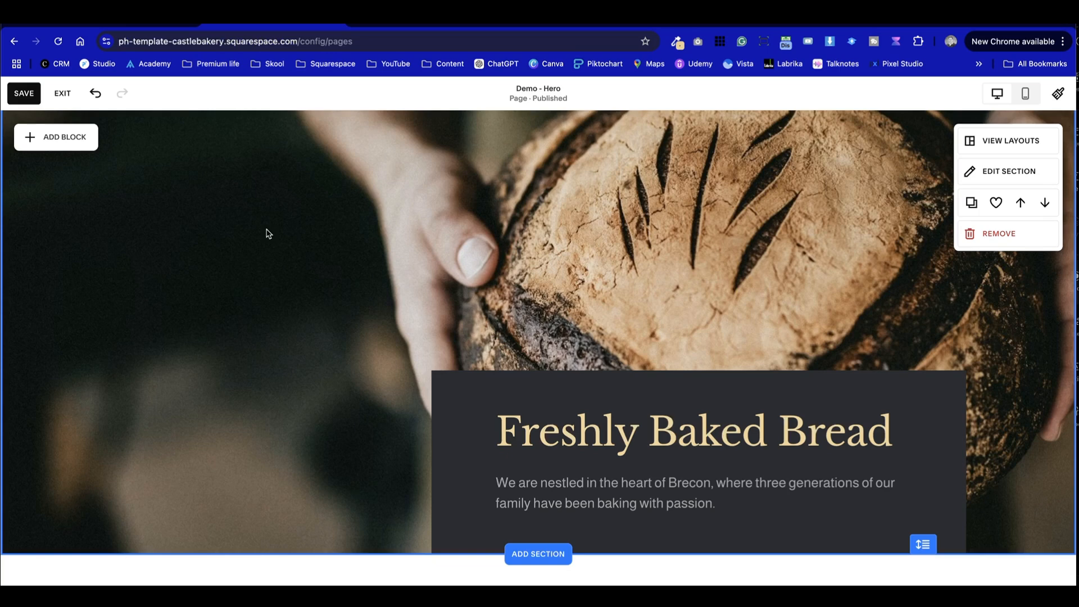
key(ctrl+shift+Tab)
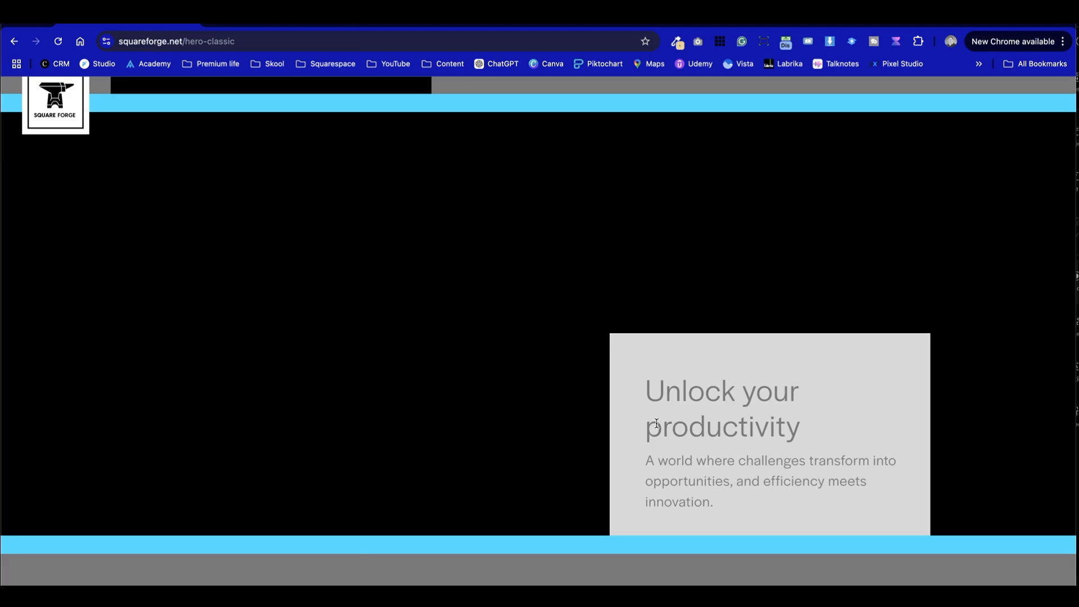
key(ctrl+Tab)
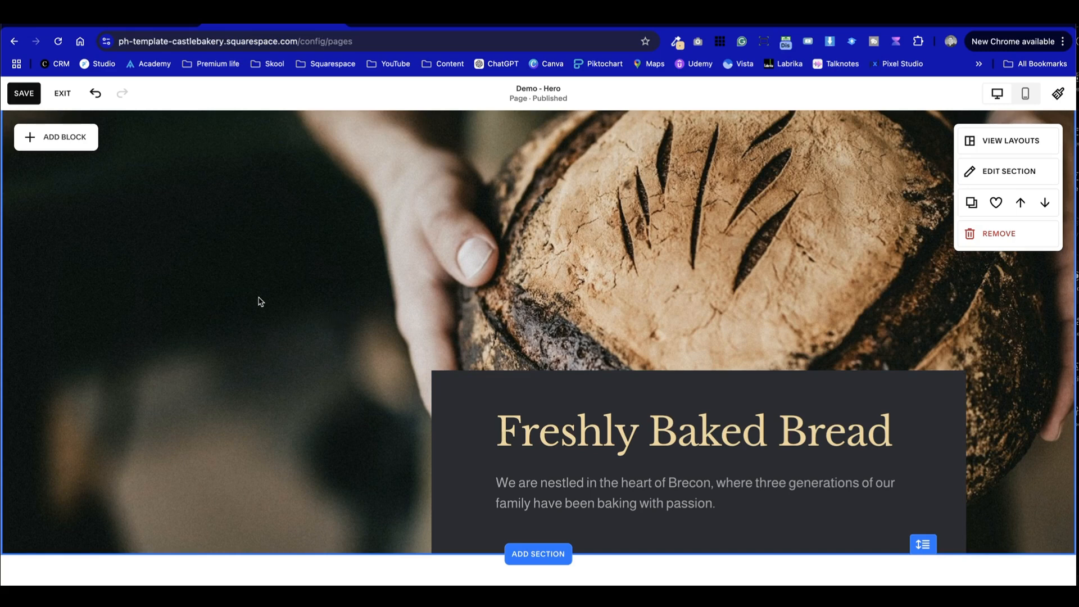
scroll(221, 251, up, 1)
scroll(221, 250, down, 2)
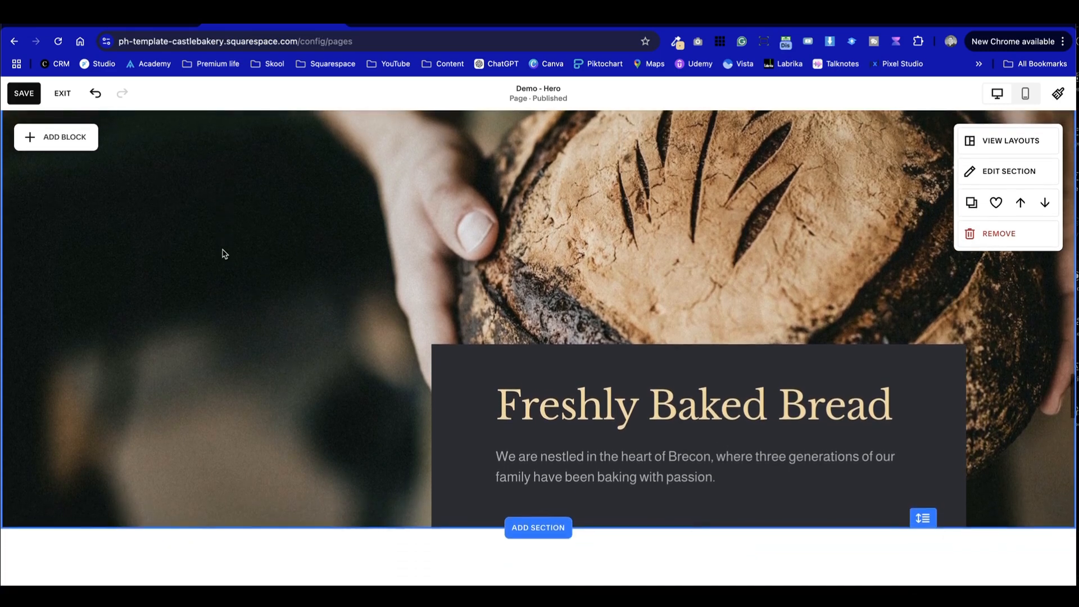
scroll(224, 254, up, 2)
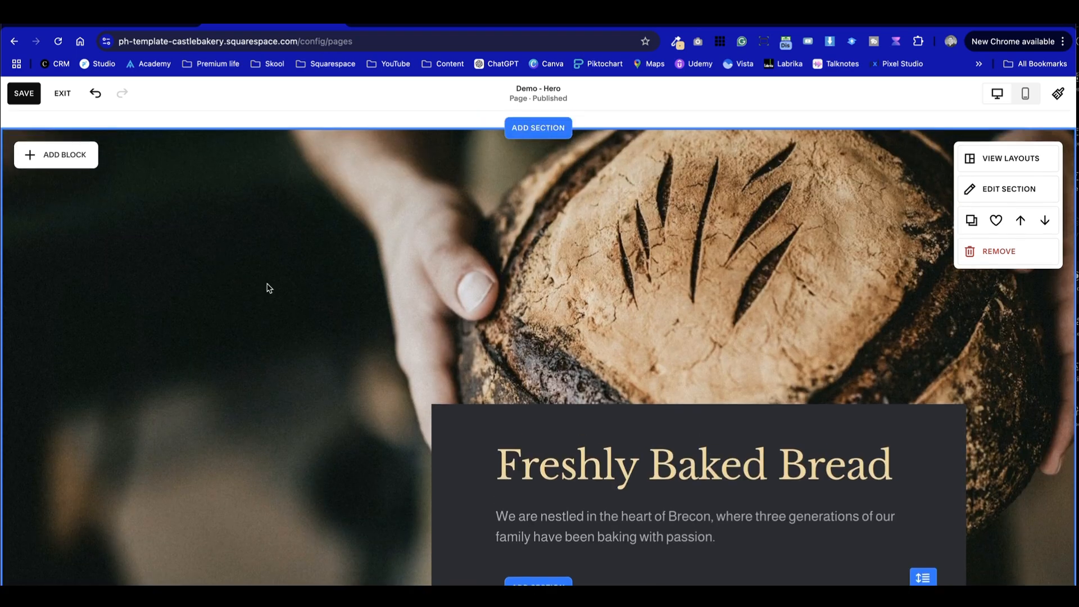
scroll(267, 289, up, 1)
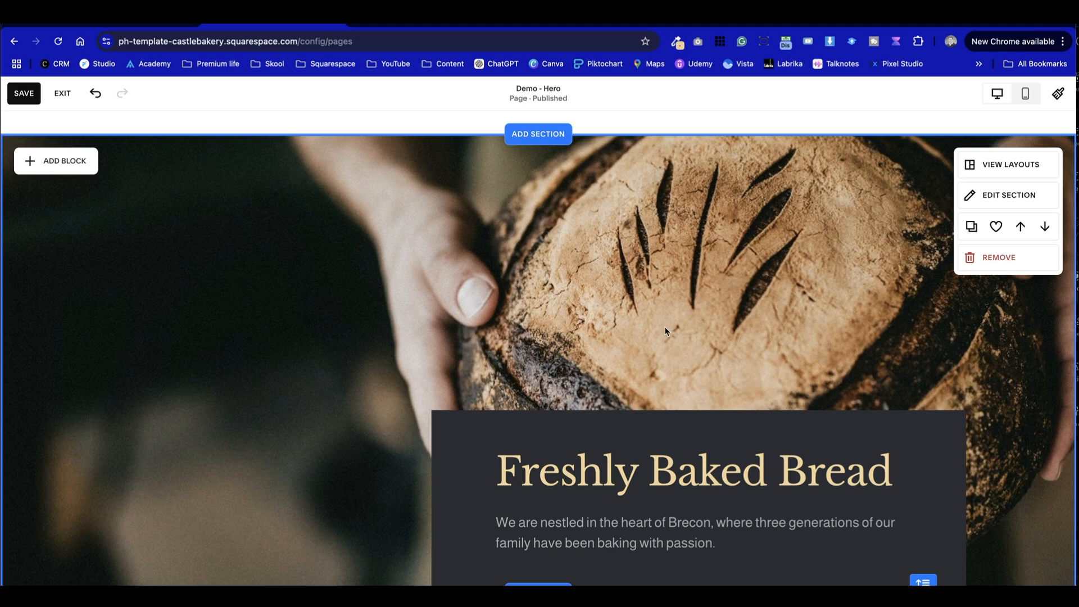
Set the duplicated hero's background image crop to 16:9, flip the image horizontally, and save the image edits.
click(1024, 201)
click(949, 200)
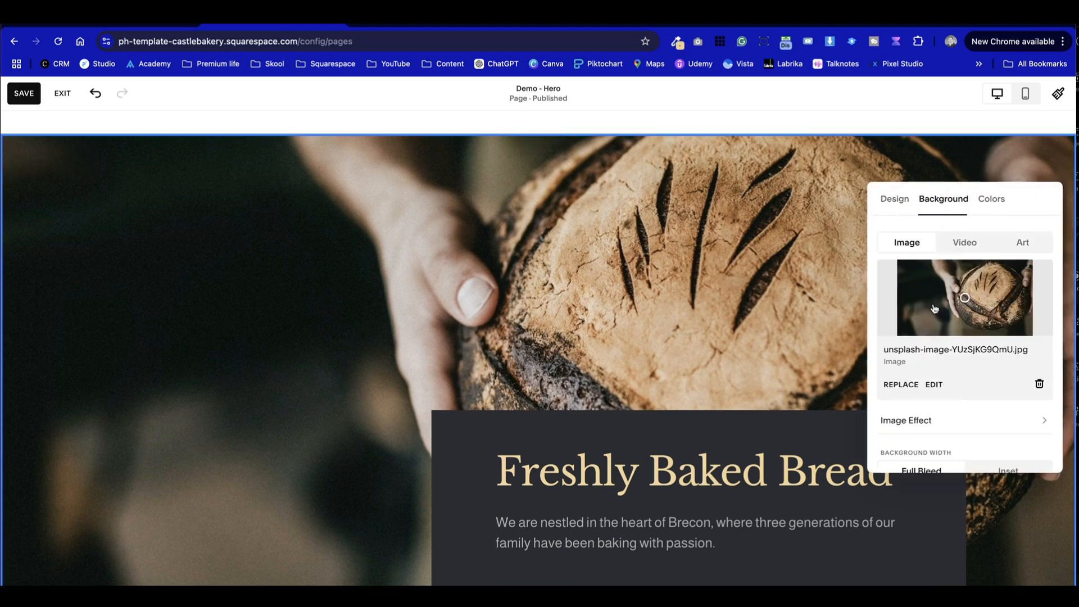
click(933, 385)
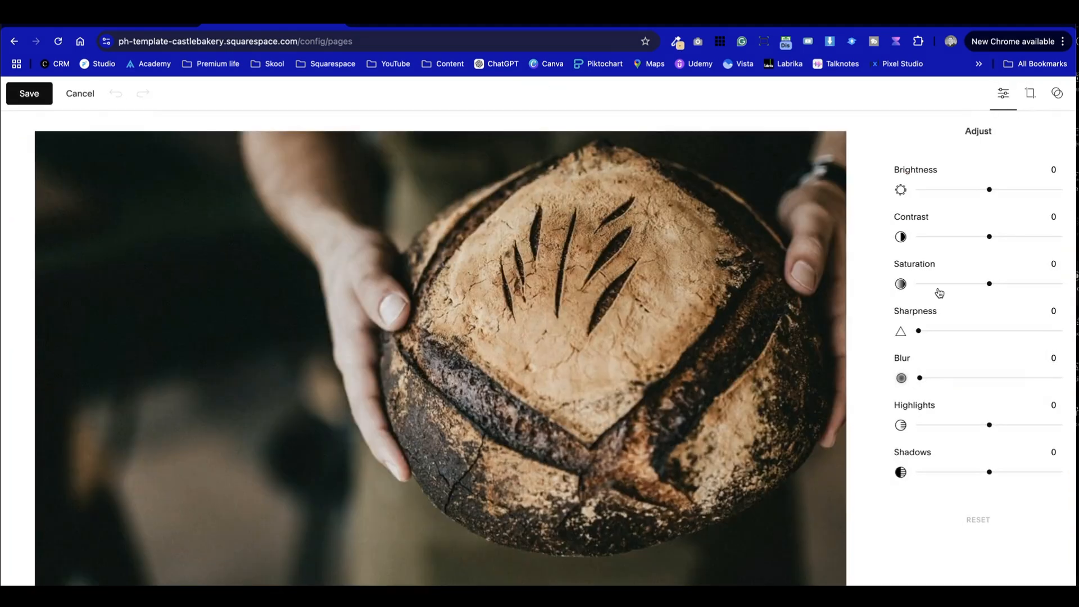
click(1032, 96)
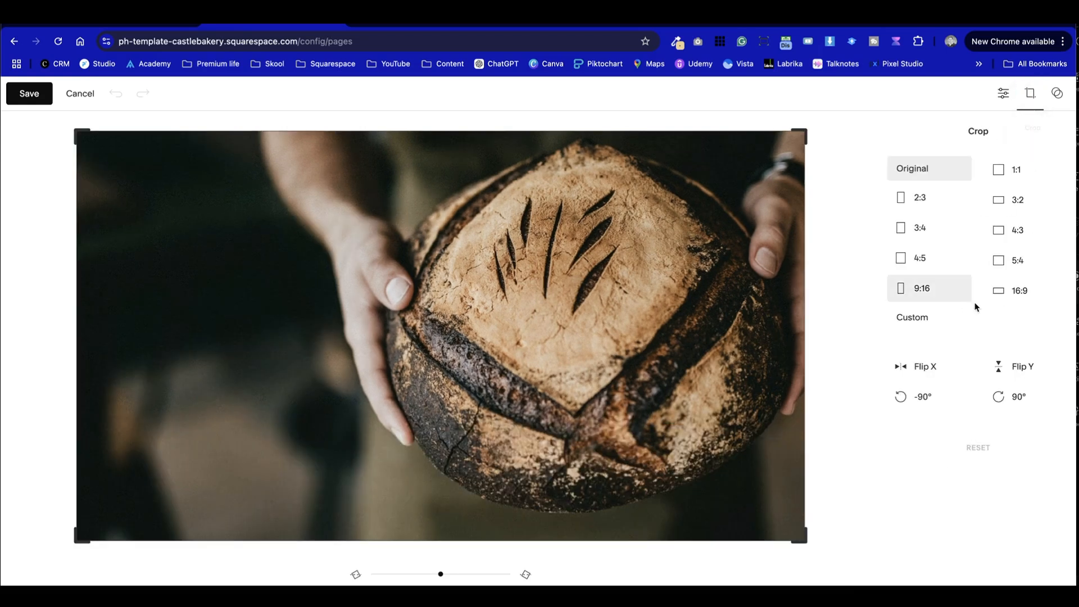
click(1005, 291)
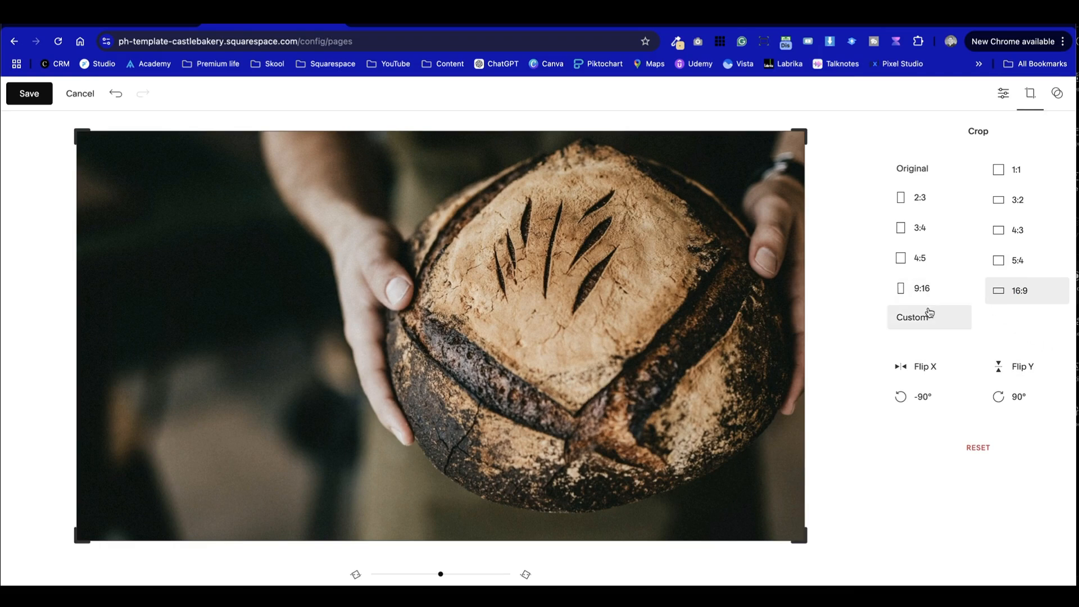
click(918, 367)
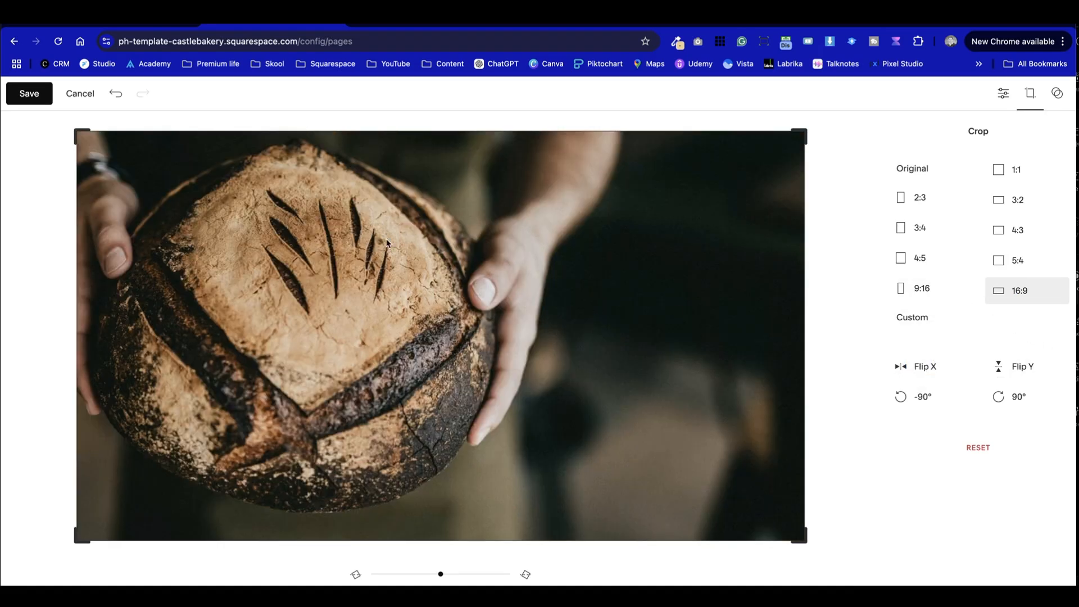
click(25, 93)
click(607, 368)
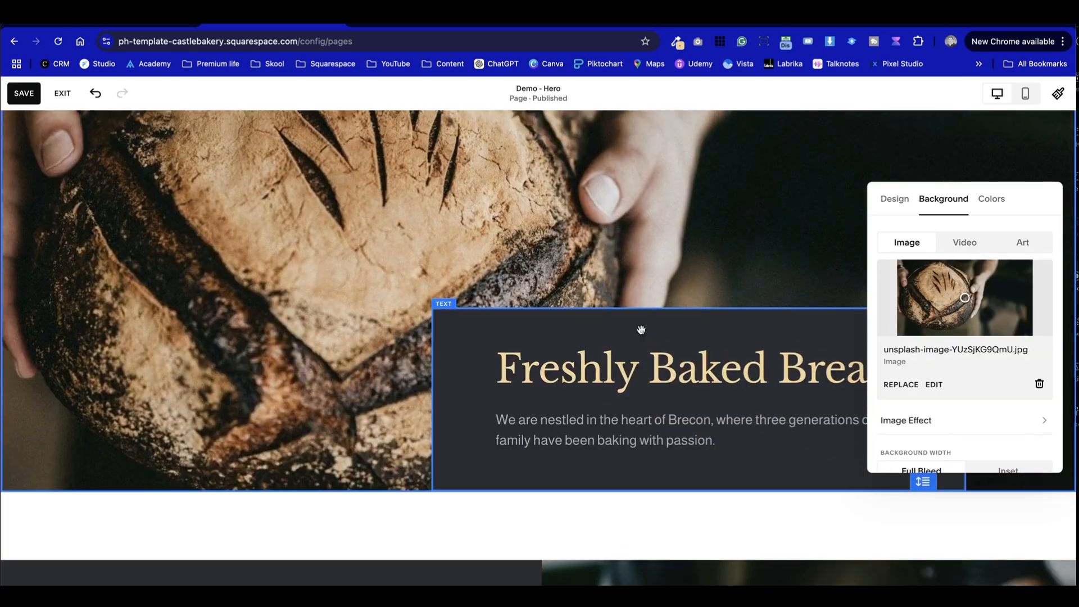
click(653, 301)
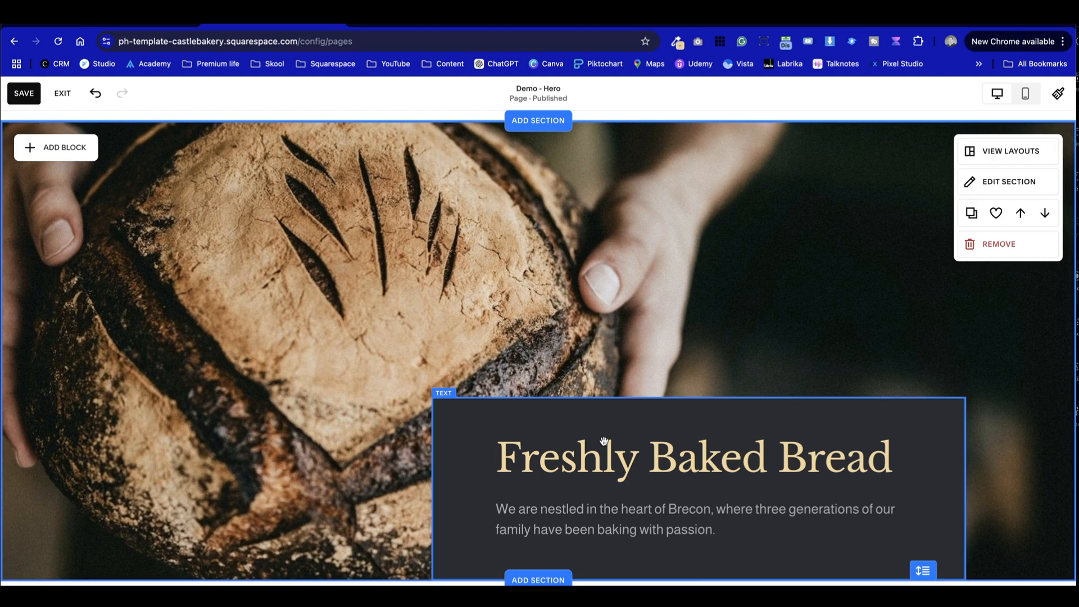
Narrow the dark text block from its left side to about a third of the section's width and extend it flush to the section's right edge.
click(454, 497)
drag(431, 482, 646, 481)
click(550, 455)
click(696, 455)
drag(967, 438, 1073, 443)
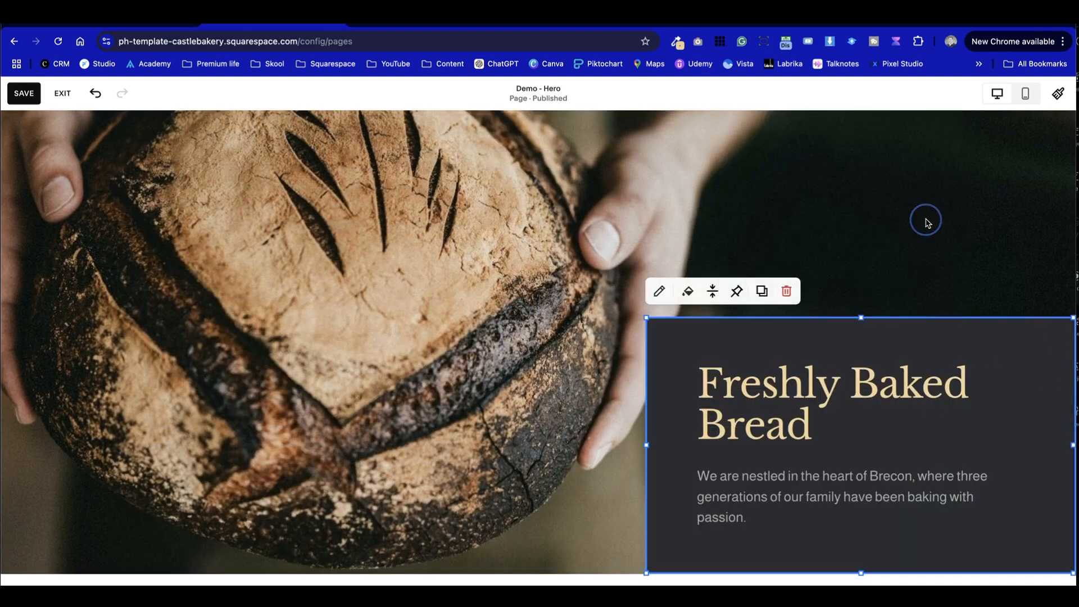
click(926, 222)
click(655, 452)
drag(648, 443, 717, 446)
click(589, 338)
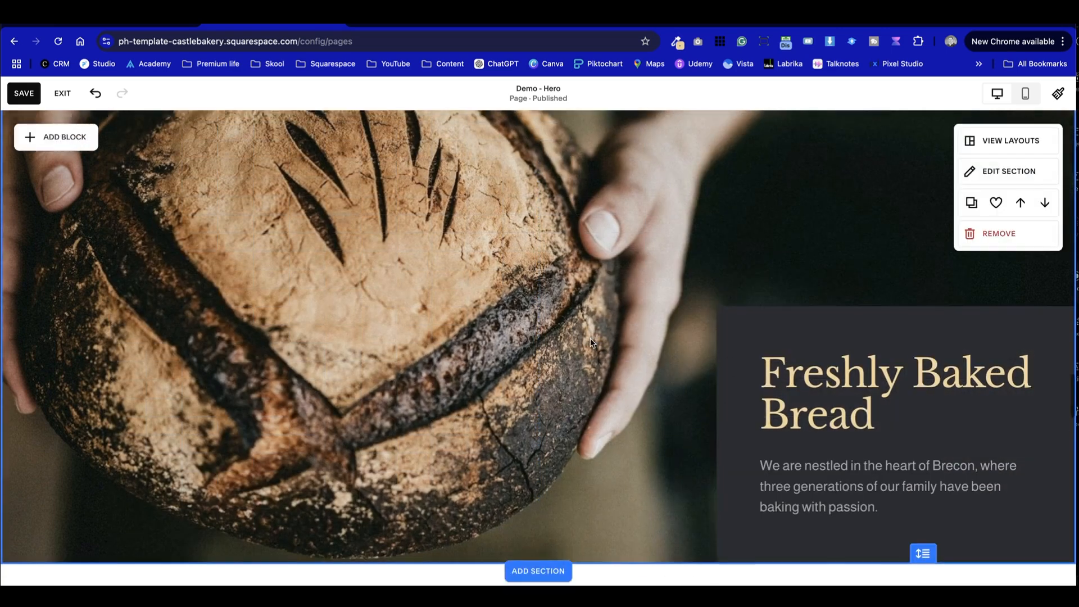
Review the flipped hero section on desktop and compare it with the other sections on the page.
scroll(589, 338, down, 1)
scroll(590, 339, up, 2)
scroll(590, 338, down, 1)
scroll(590, 338, up, 2)
scroll(590, 338, down, 2)
scroll(590, 338, up, 1)
scroll(590, 338, down, 1)
scroll(589, 338, up, 1)
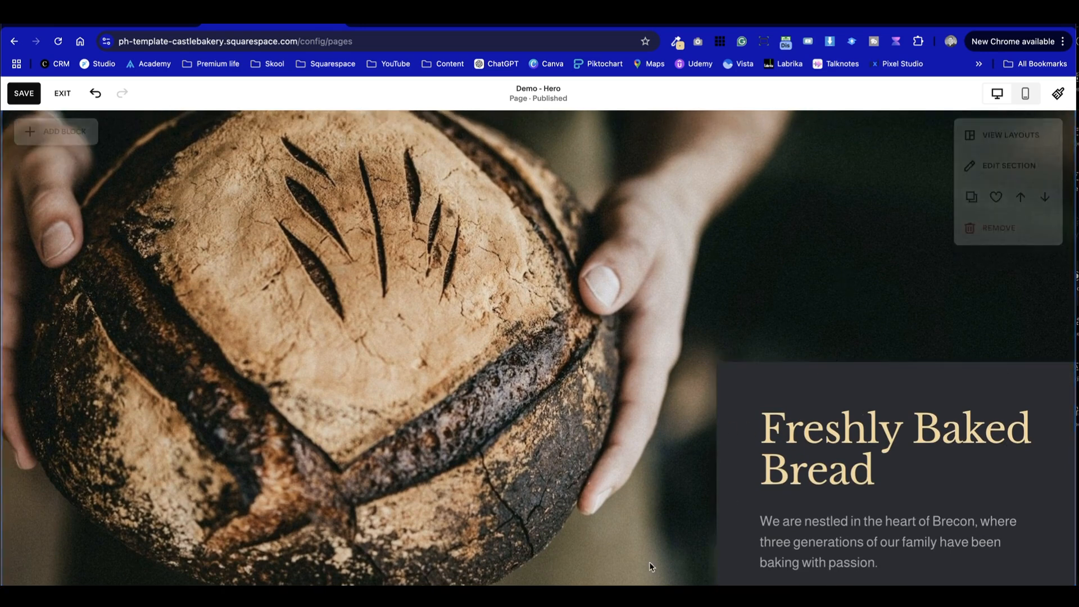
scroll(538, 278, down, 3)
scroll(538, 278, up, 15)
scroll(538, 279, down, 14)
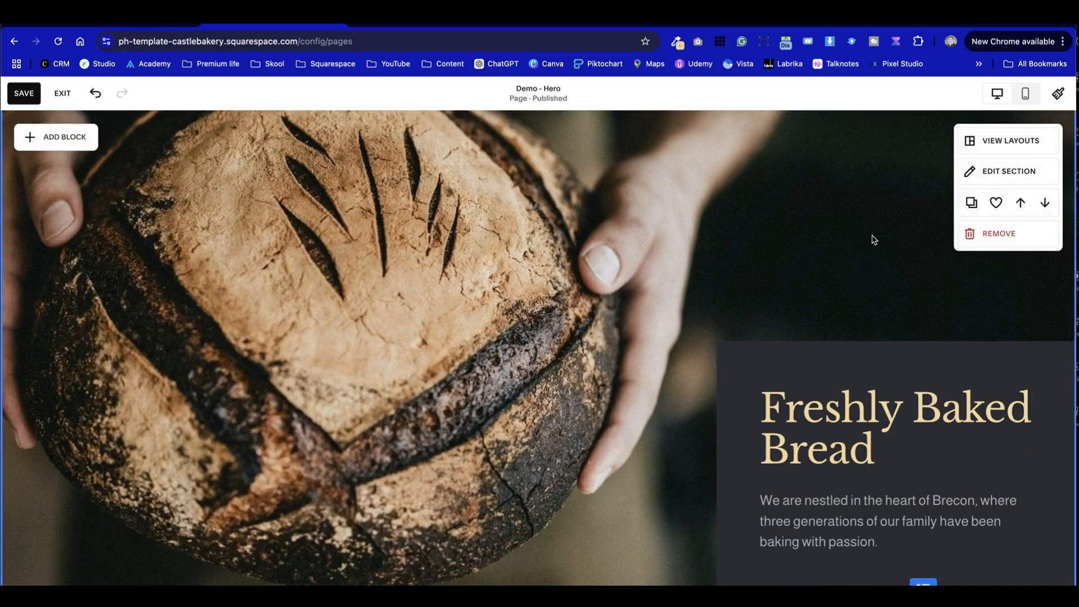
In the mobile layout, narrow the flipped hero's text block from its left side and raise its top edge to add space around the text.
click(1026, 94)
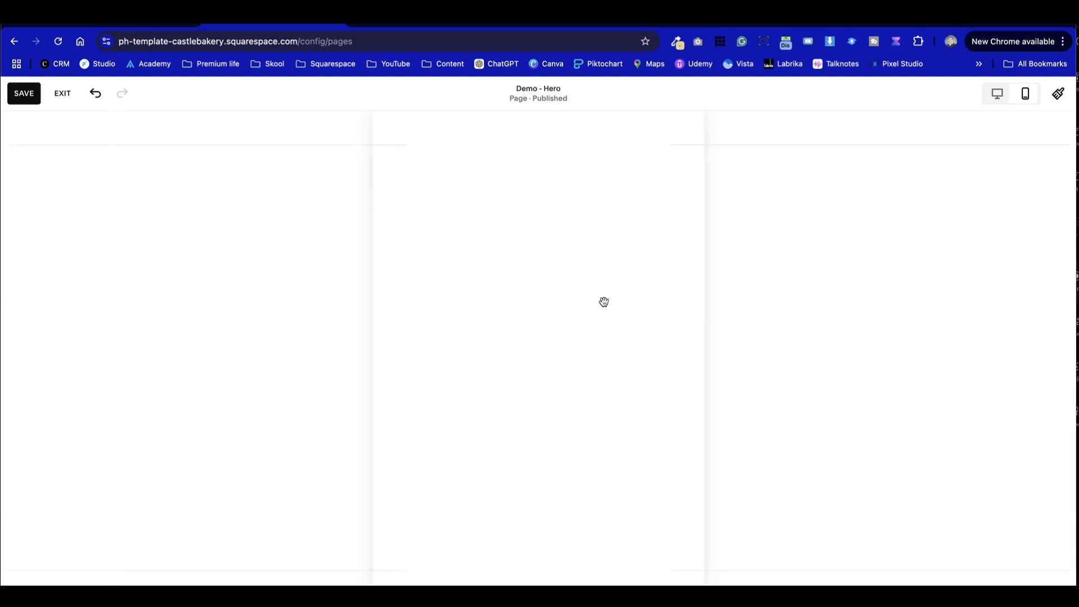
scroll(595, 394, down, 20)
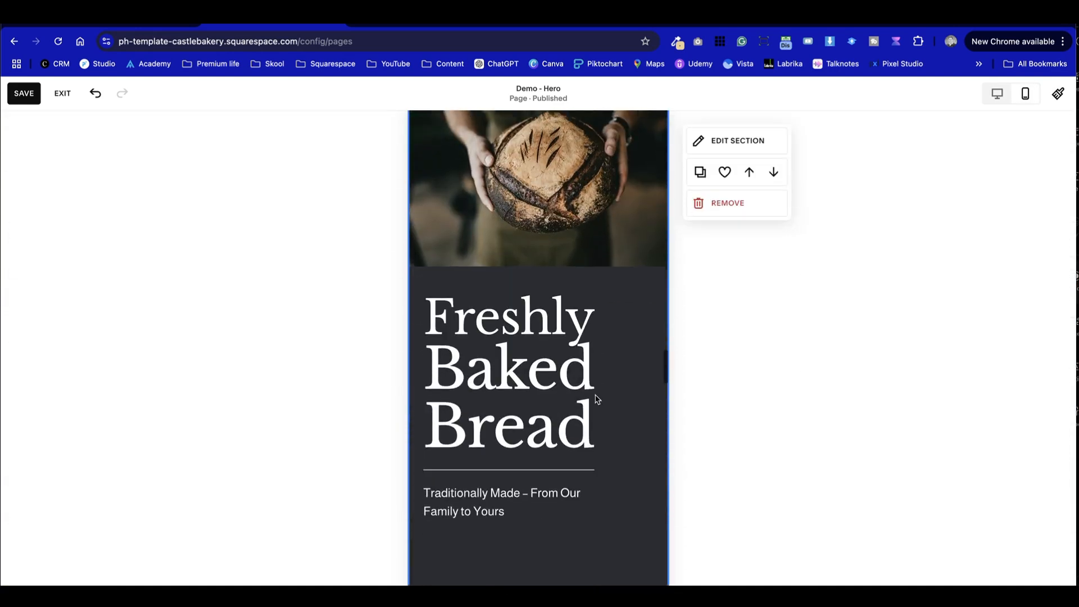
scroll(595, 395, down, 6)
drag(584, 378, 588, 380)
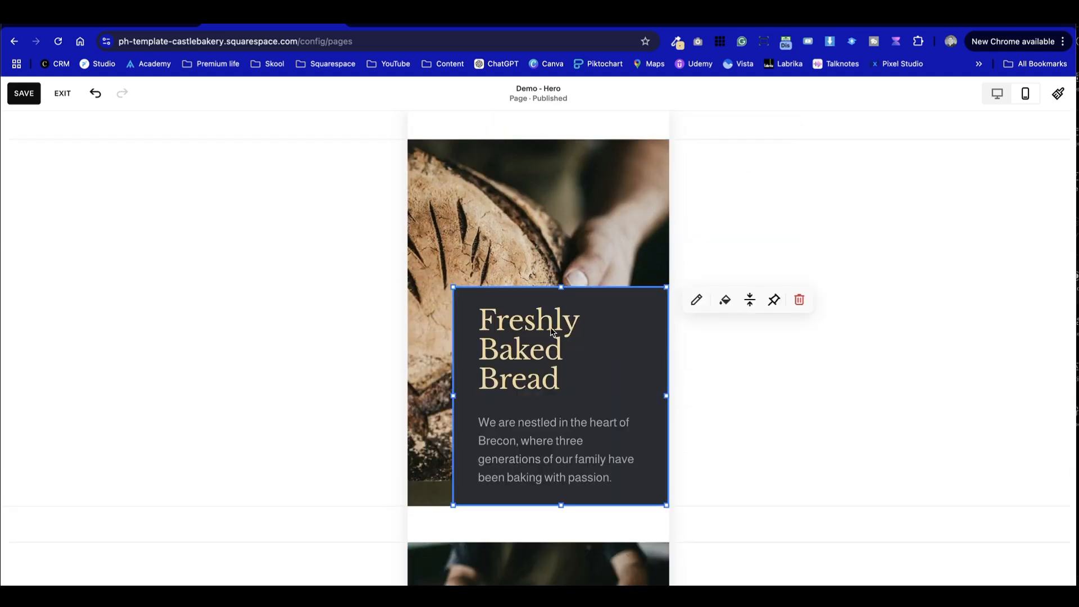
drag(454, 391, 511, 392)
click(471, 397)
click(578, 412)
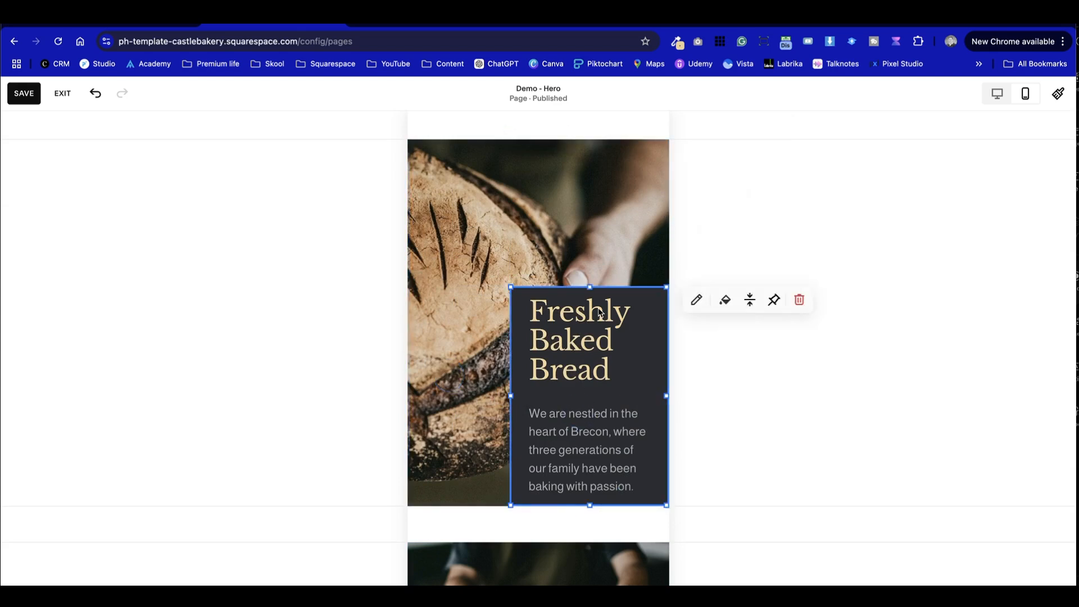
drag(590, 286, 590, 244)
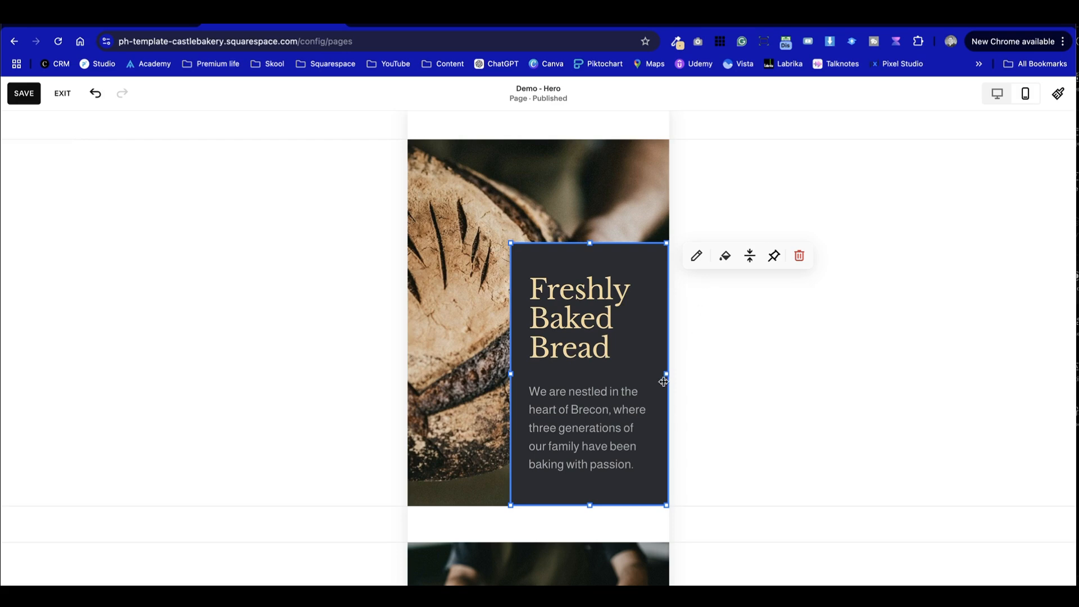
click(320, 348)
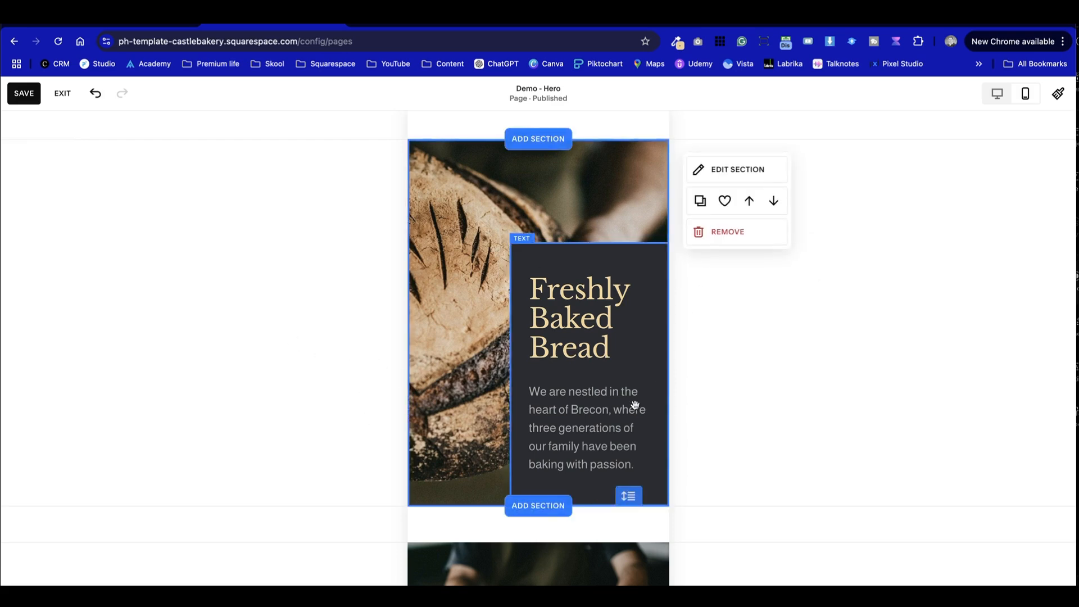
Check the two card heroes in the mobile layout, then save the page and exit editing.
scroll(748, 412, up, 5)
scroll(749, 411, down, 5)
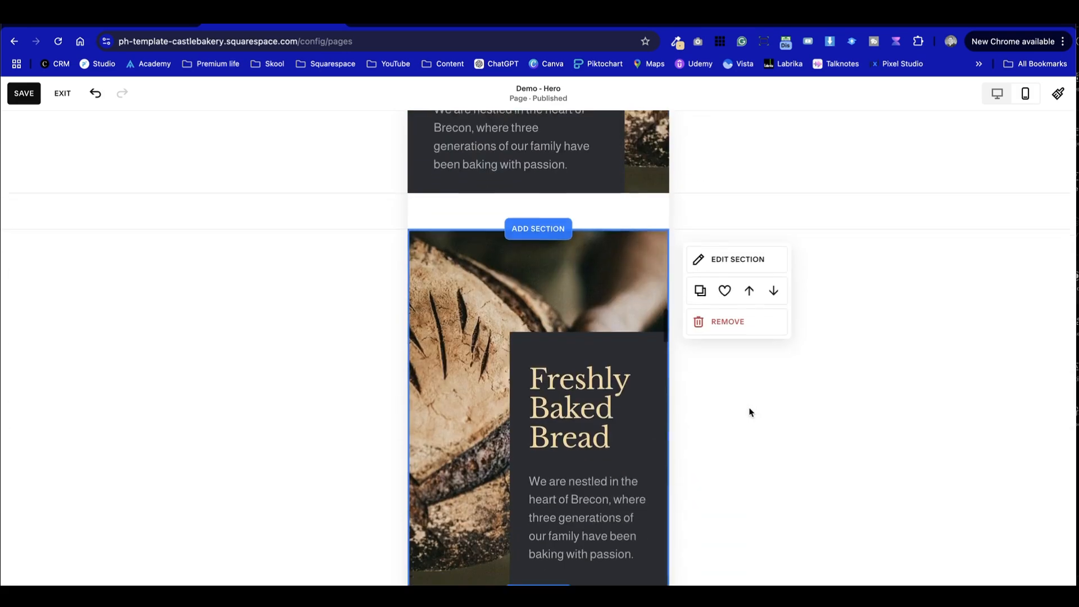
click(67, 100)
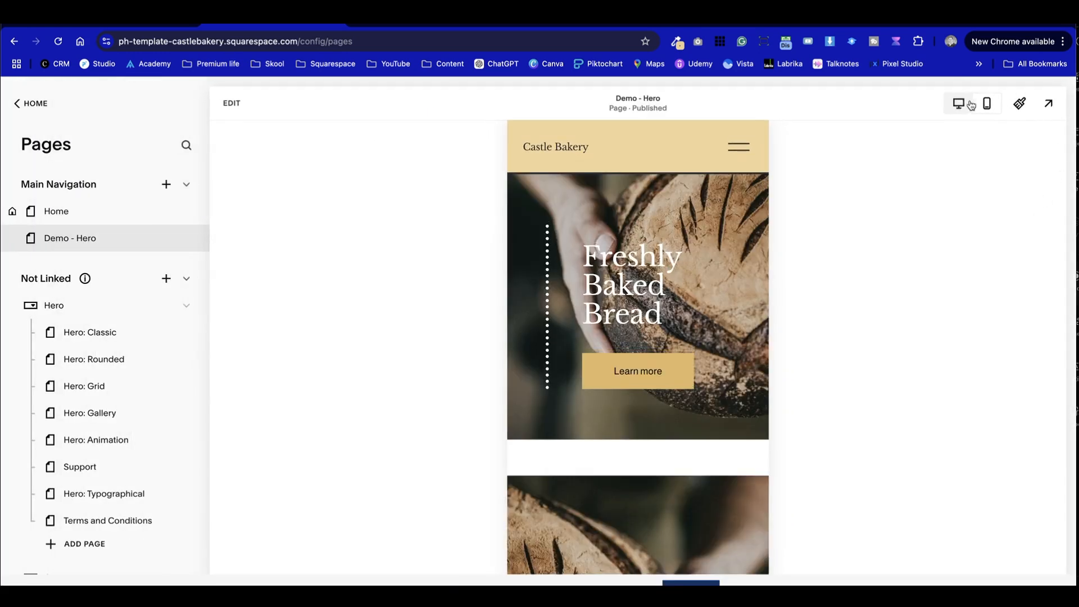
Preview the Demo - Hero page in desktop view and examine the card hero sections.
click(959, 103)
scroll(706, 285, down, 10)
scroll(704, 281, down, 8)
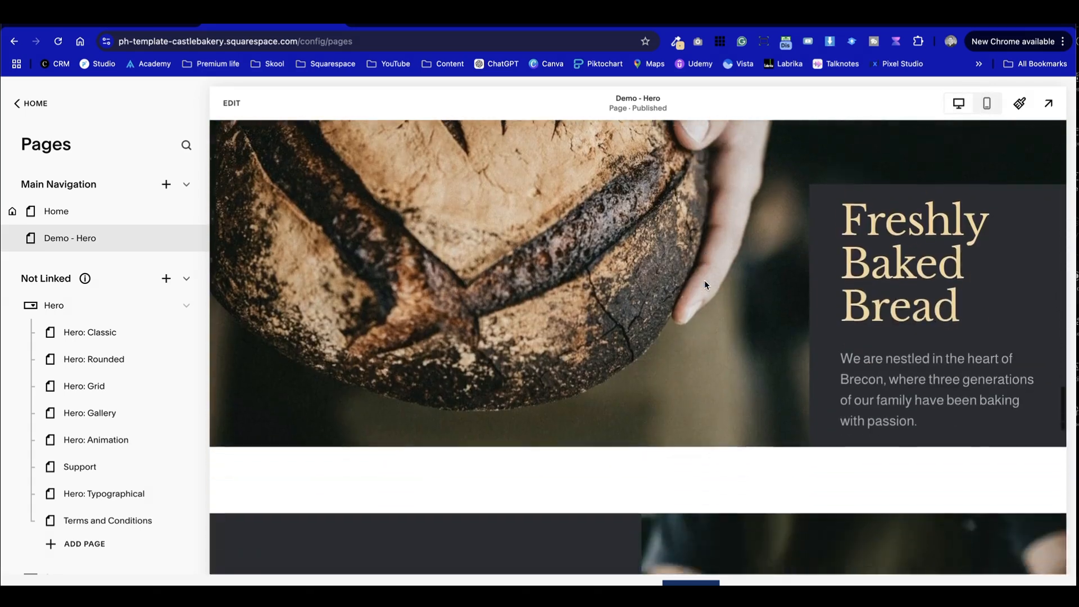
scroll(704, 284, down, 10)
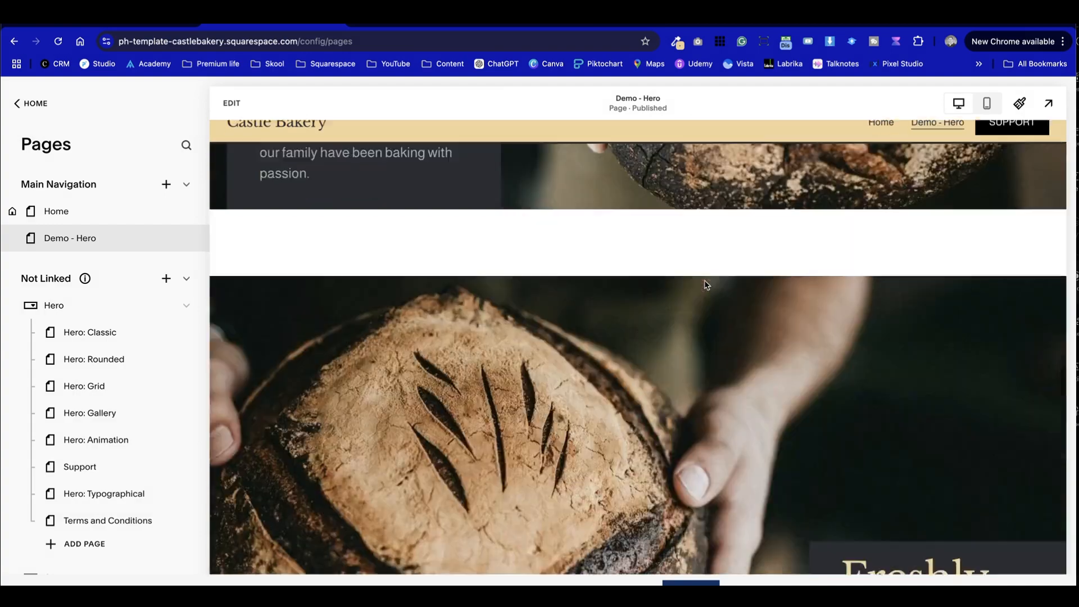
scroll(705, 284, down, 5)
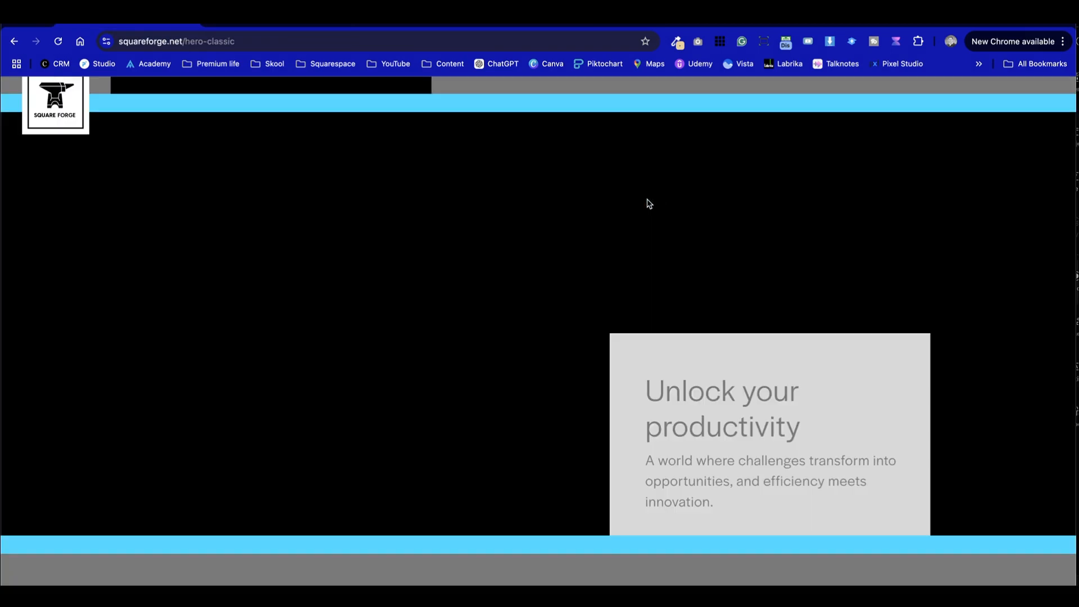
Examine the Square Forge hero with left-aligned text, divider line and button, and find the matching full-image hero on the Demo - Hero page.
scroll(622, 309, down, 8)
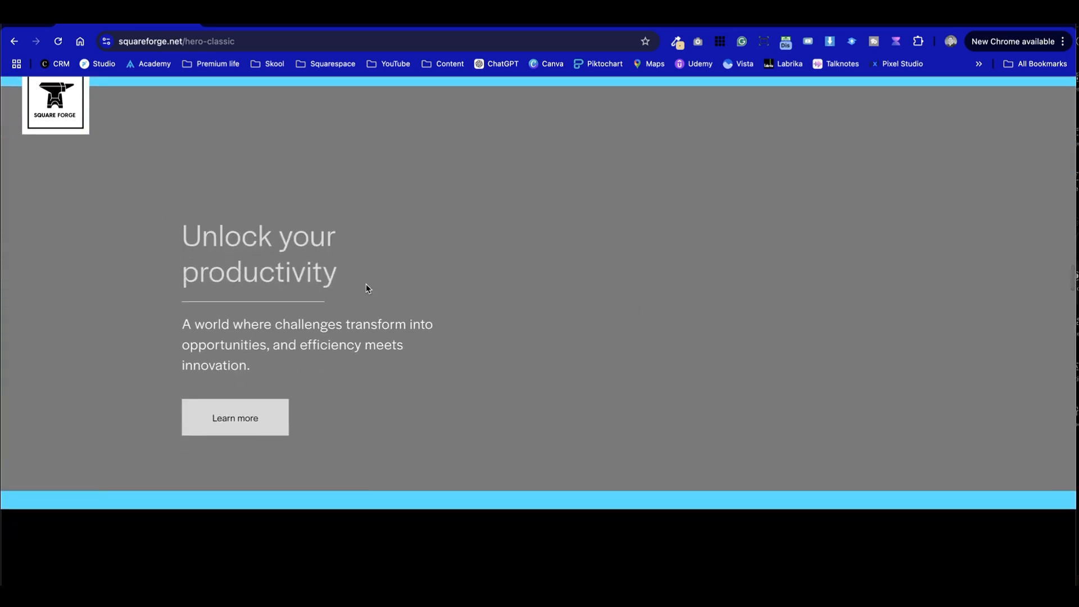
drag(202, 236, 363, 384)
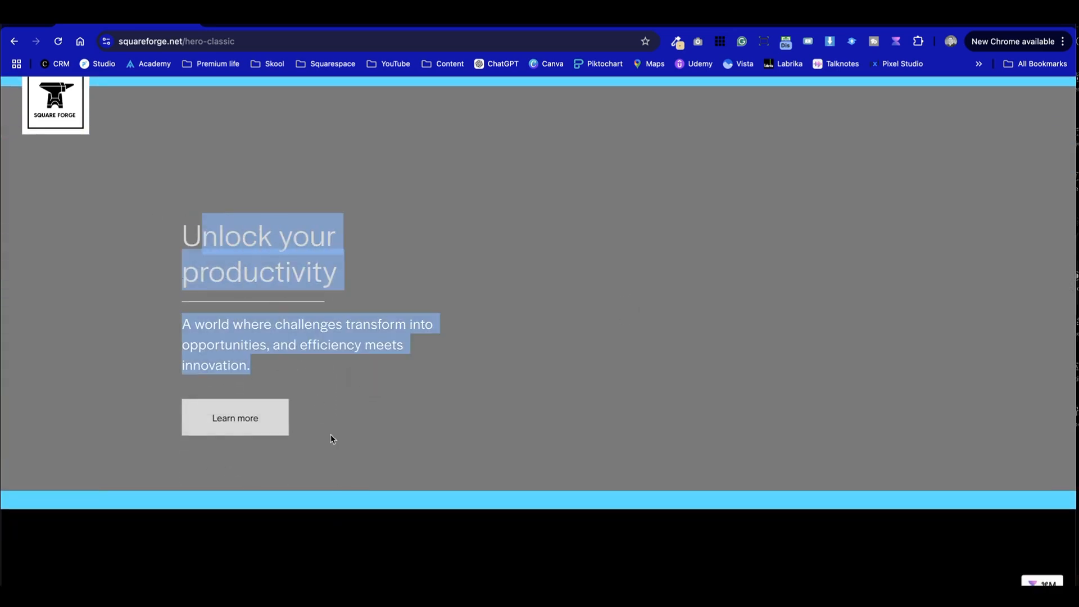
scroll(503, 272, up, 15)
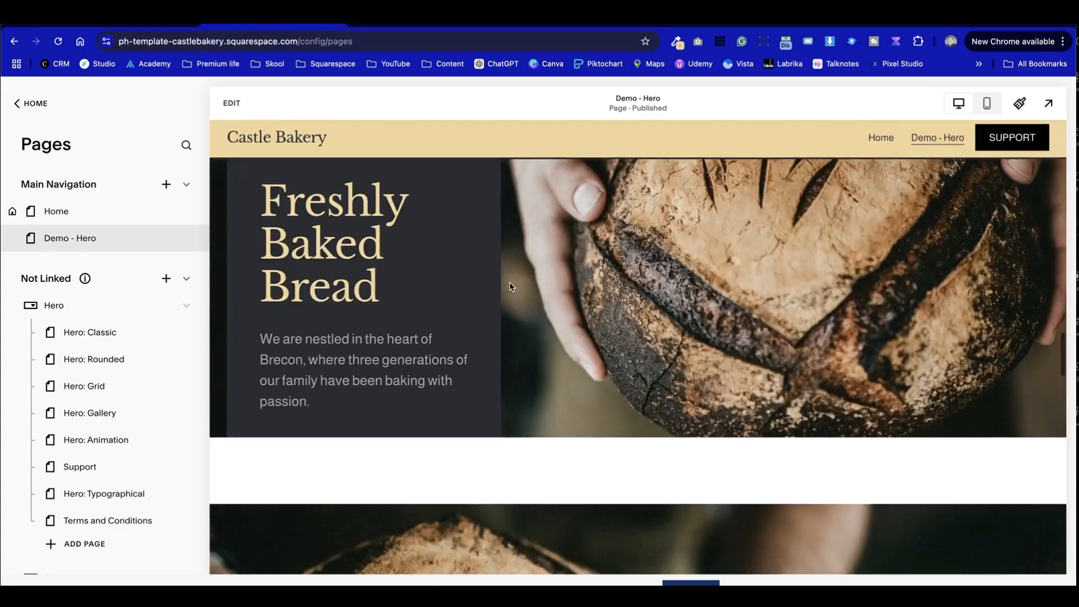
scroll(511, 287, up, 3)
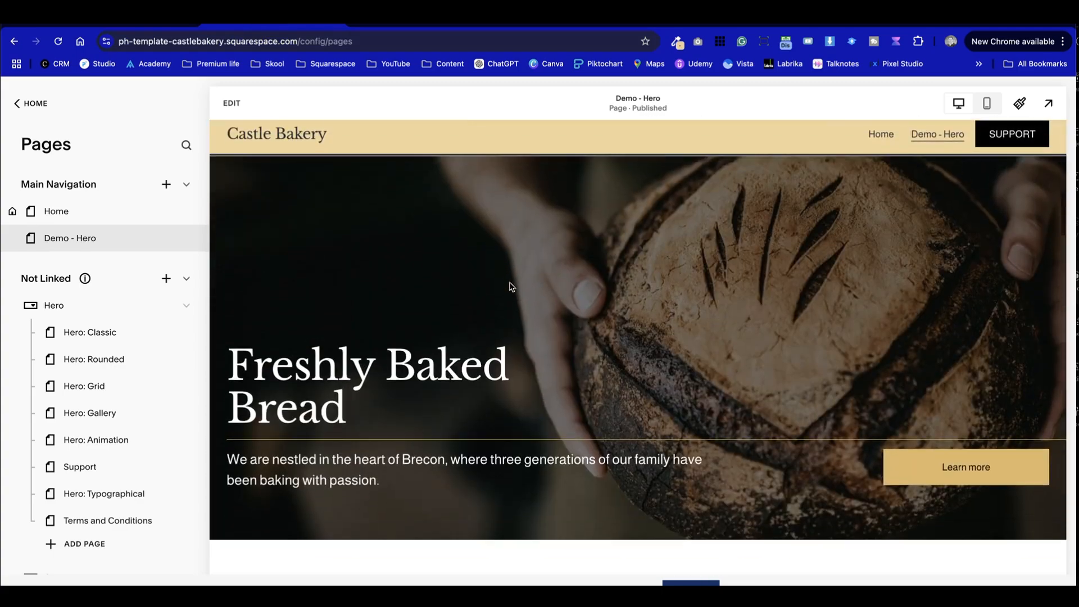
Edit the Demo - Hero page, duplicate the full-image bread hero and move the blank spacer section up between the two copies.
click(234, 103)
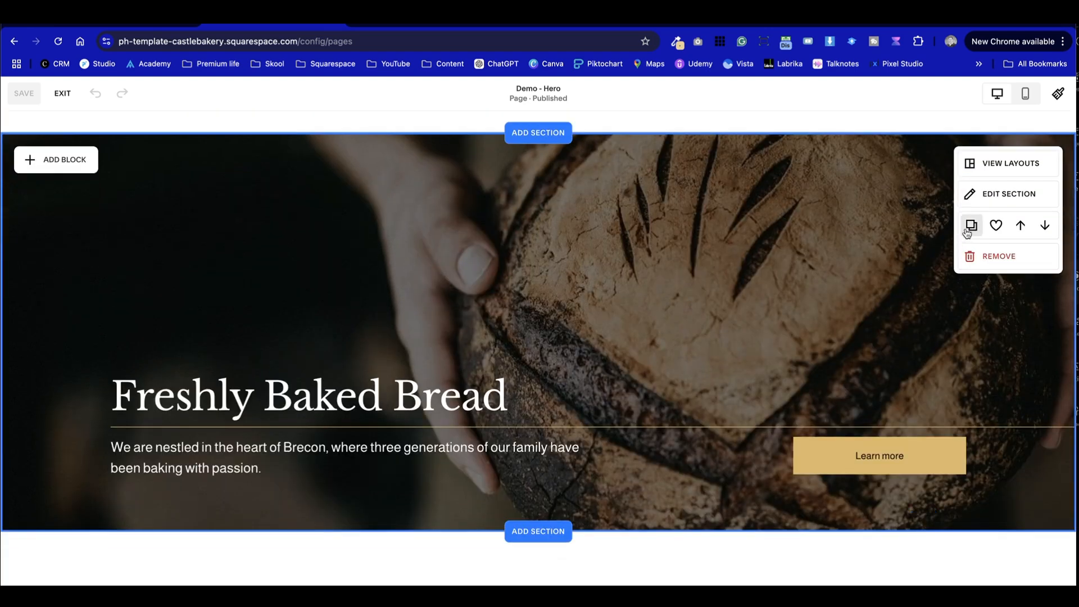
click(970, 240)
scroll(905, 322, down, 4)
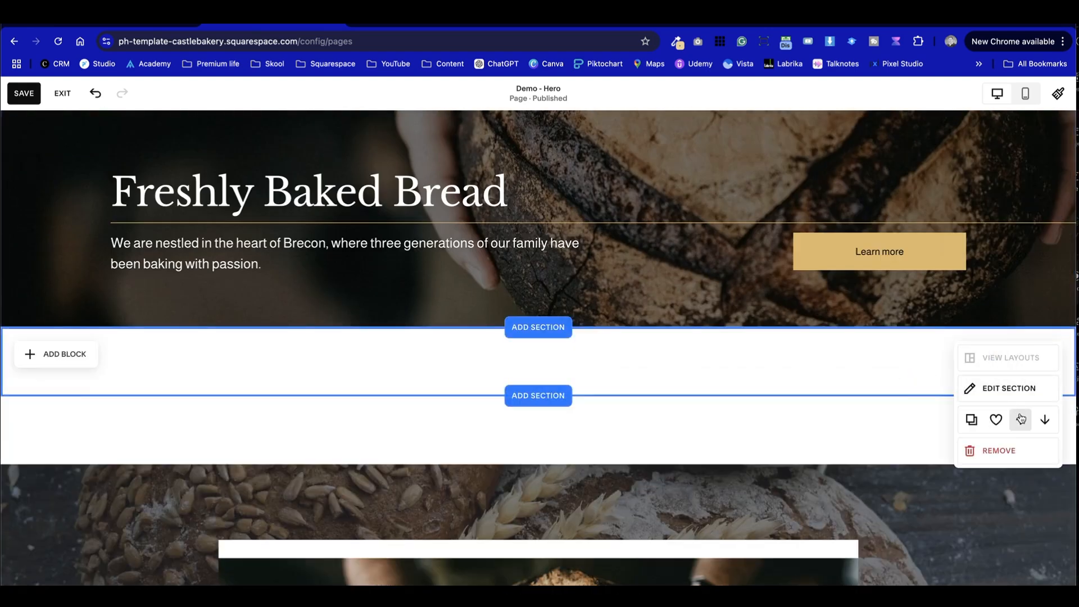
click(1020, 418)
scroll(874, 378, down, 2)
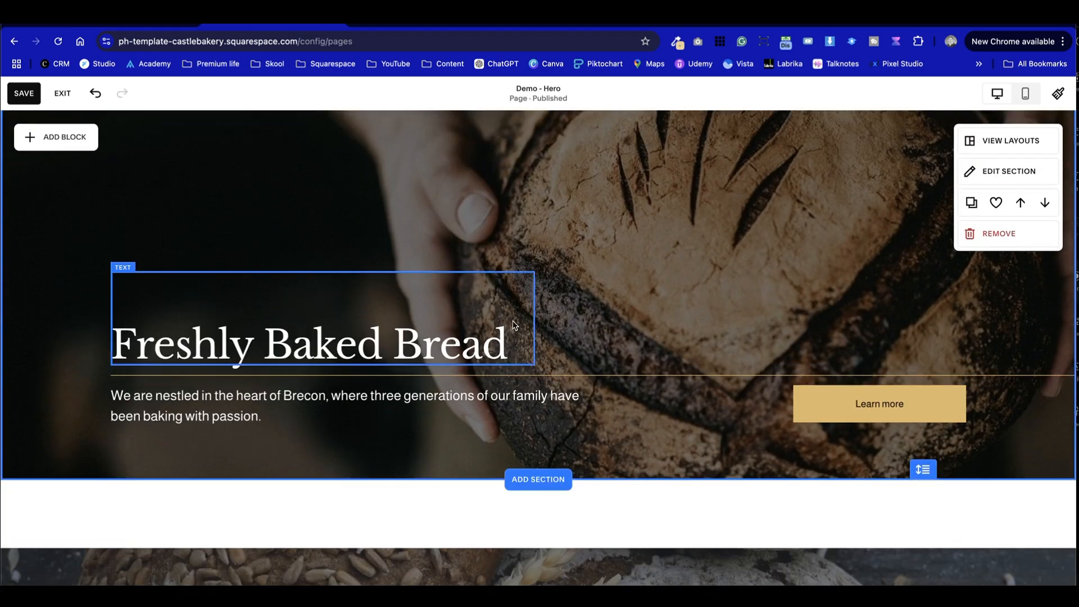
Following the Square Forge reference, narrow the copied hero's heading block so it wraps onto three lines, and extend it upward.
key(ctrl+shift+Tab)
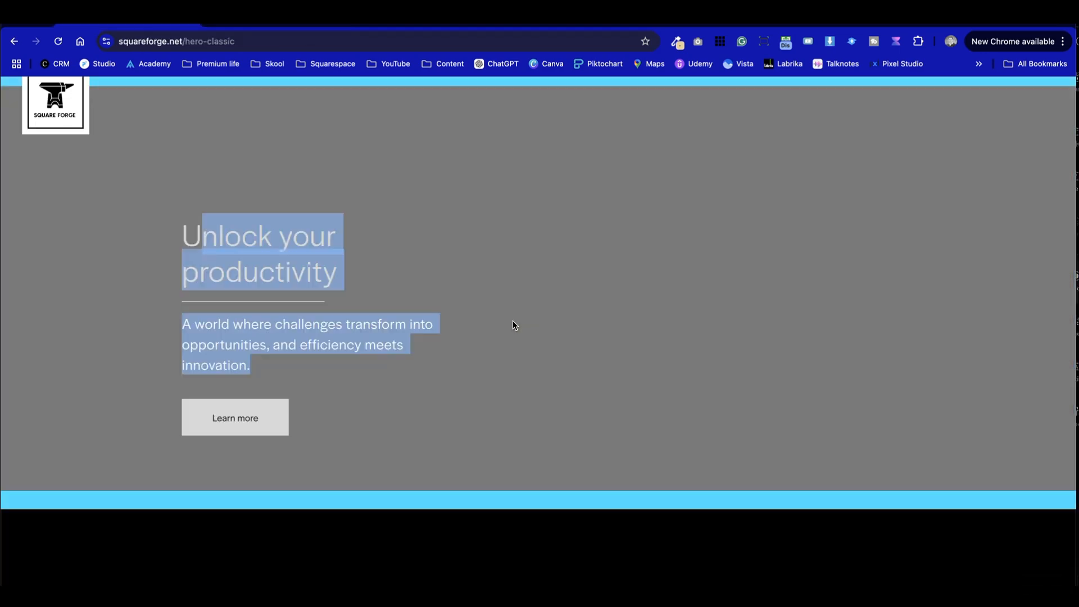
key(ctrl+Tab)
click(533, 308)
drag(533, 308, 286, 313)
click(314, 318)
drag(193, 323, 193, 270)
click(86, 139)
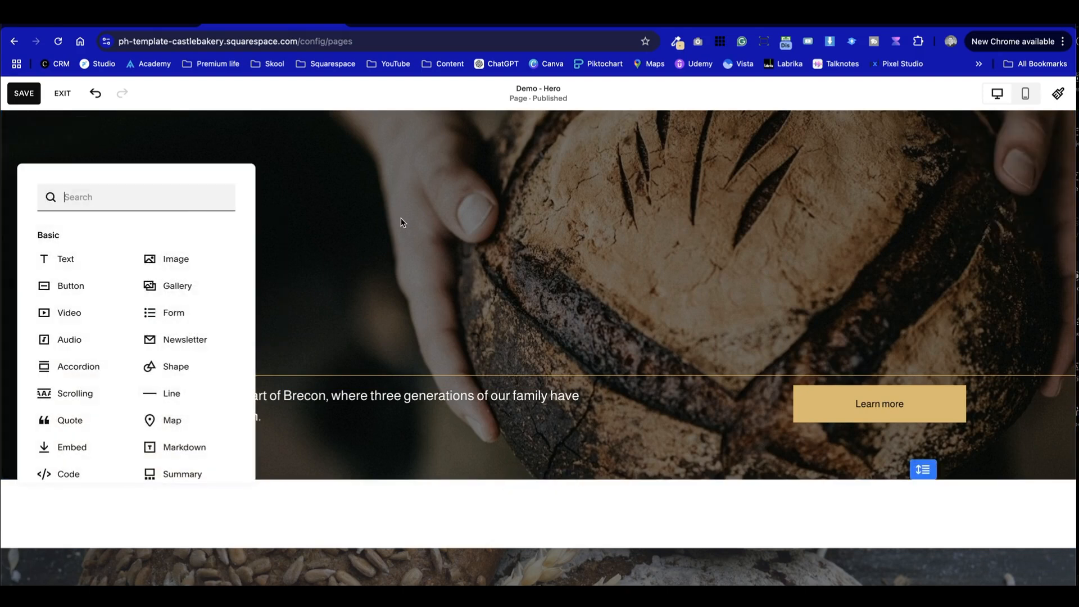
click(441, 259)
Shorten the divider line from its right end to the heading block's width, keeping it directly beneath the heading.
click(712, 379)
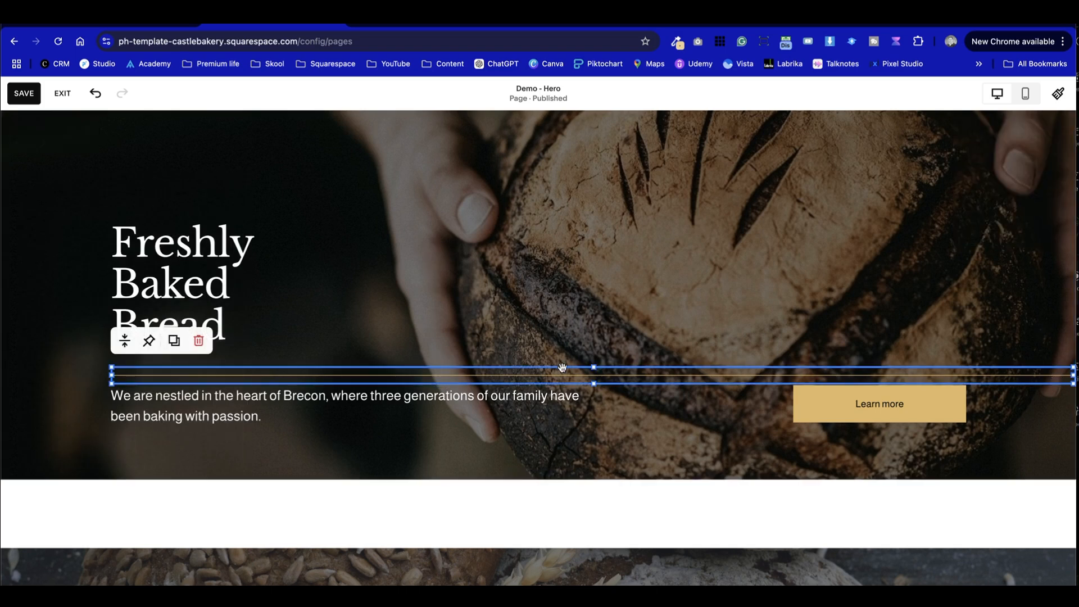
drag(110, 372, 559, 373)
drag(625, 374, 247, 370)
drag(379, 386, 341, 364)
click(564, 246)
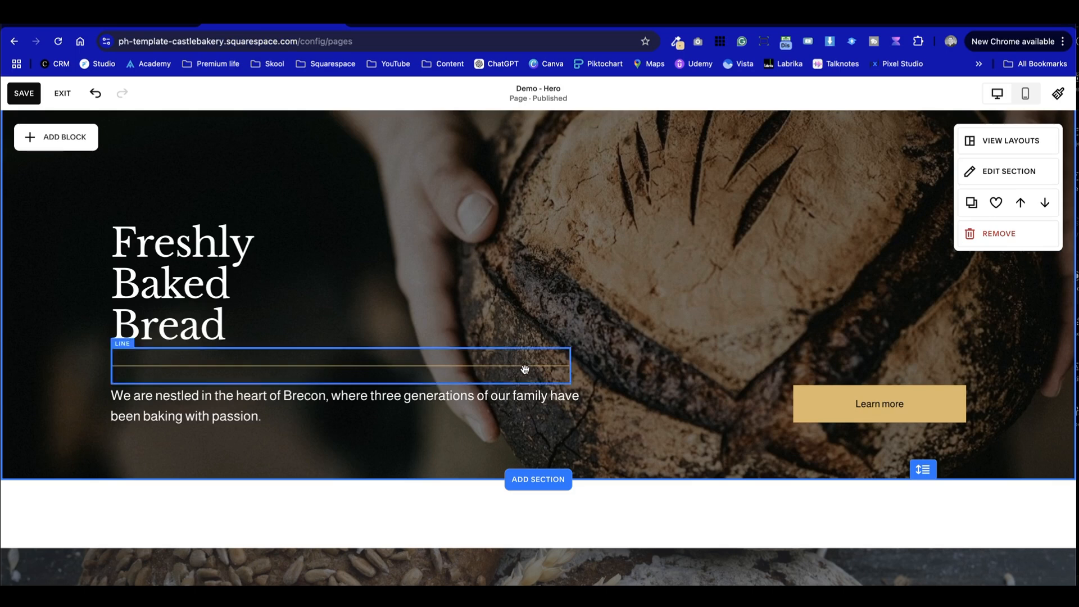
click(525, 369)
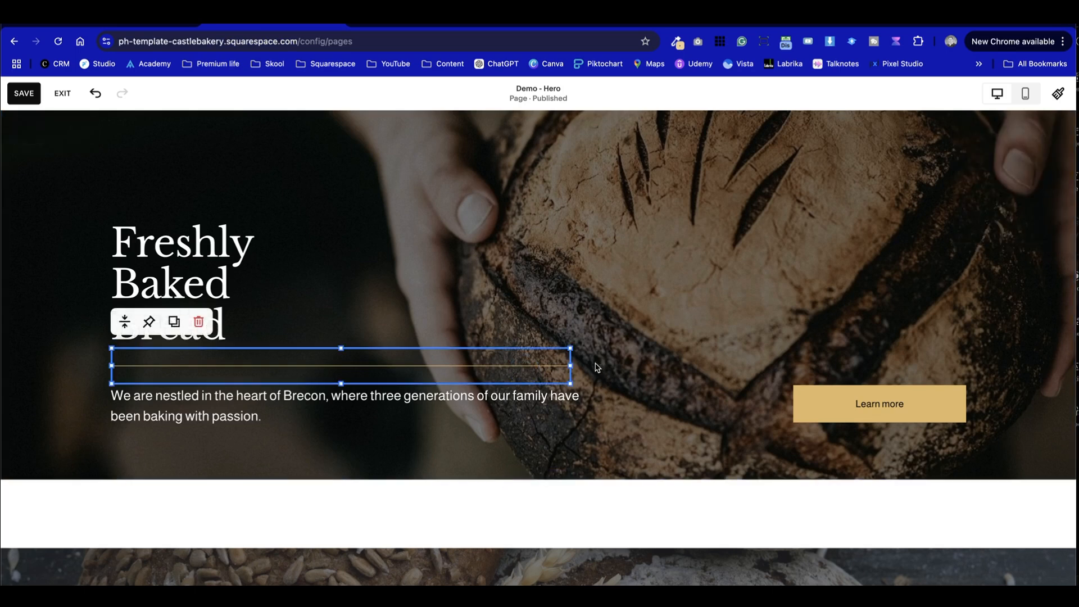
drag(572, 364, 335, 364)
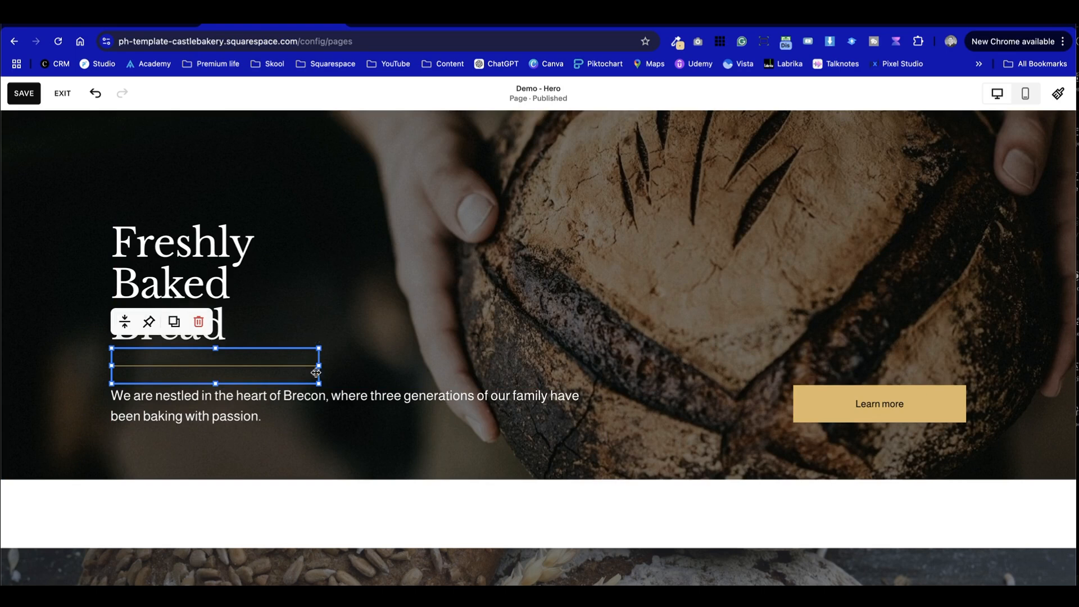
drag(317, 368, 356, 374)
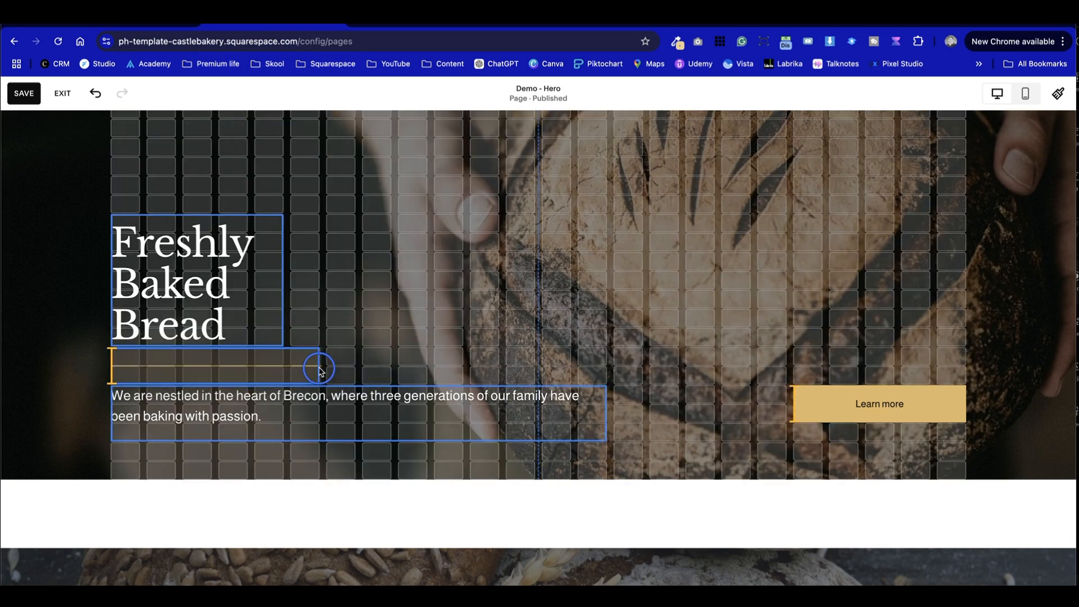
drag(290, 364, 289, 364)
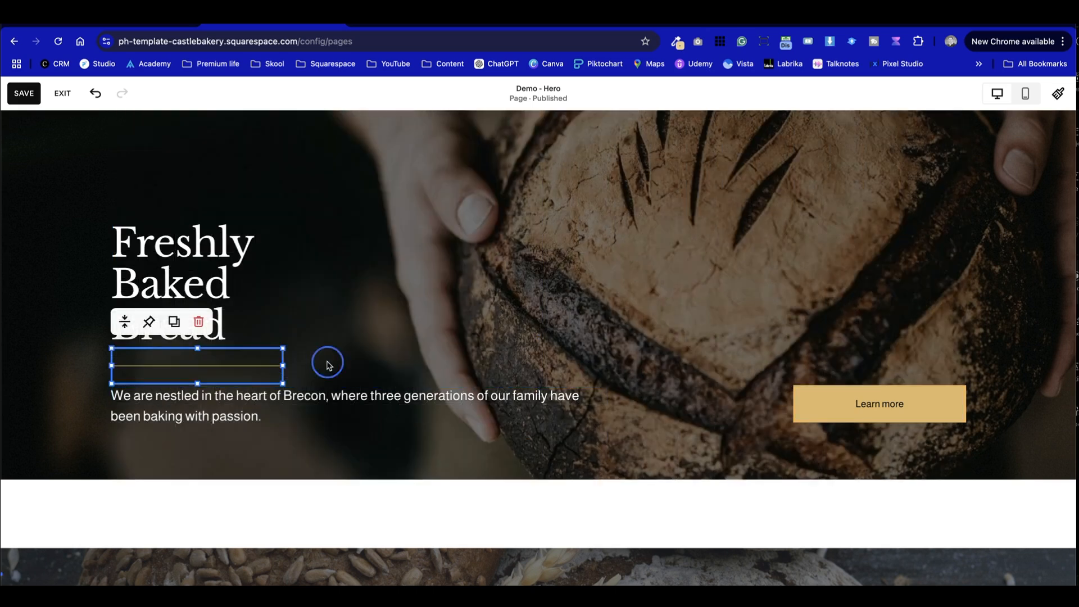
click(327, 380)
Move the heading and divider up, narrow the paragraph to three lines, and extend the divider to match the paragraph's width.
click(175, 271)
drag(176, 271, 177, 233)
drag(307, 392, 315, 354)
drag(607, 372, 353, 367)
click(275, 293)
click(293, 323)
click(280, 328)
drag(283, 328, 360, 333)
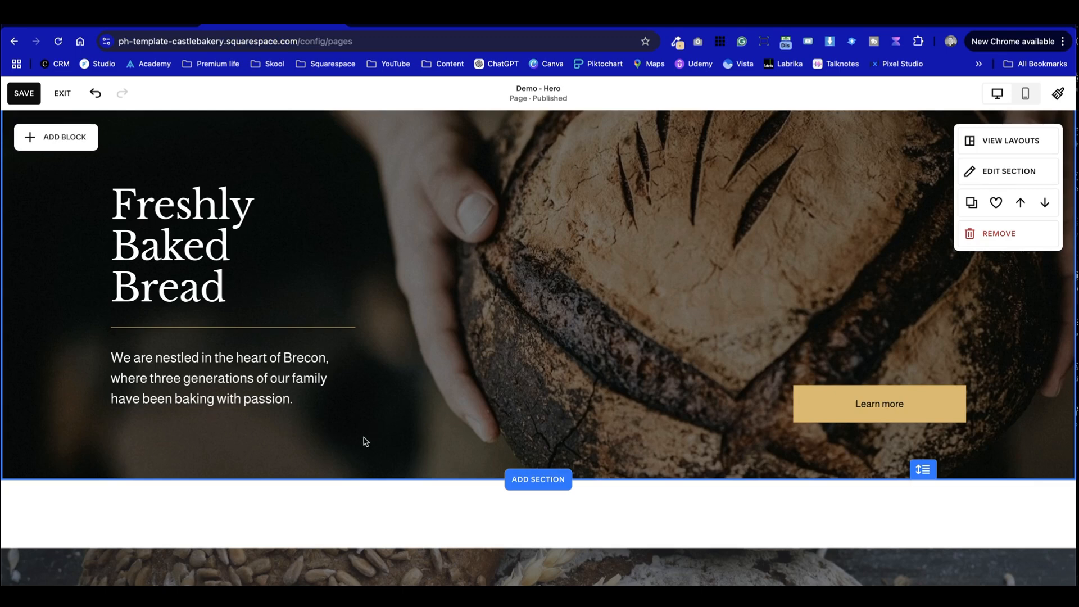
scroll(366, 441, up, 1)
drag(235, 456, 184, 319)
key(super+z)
Move the heading, divider and paragraph up together, then place the Learn more button below the paragraph and narrow it.
click(459, 455)
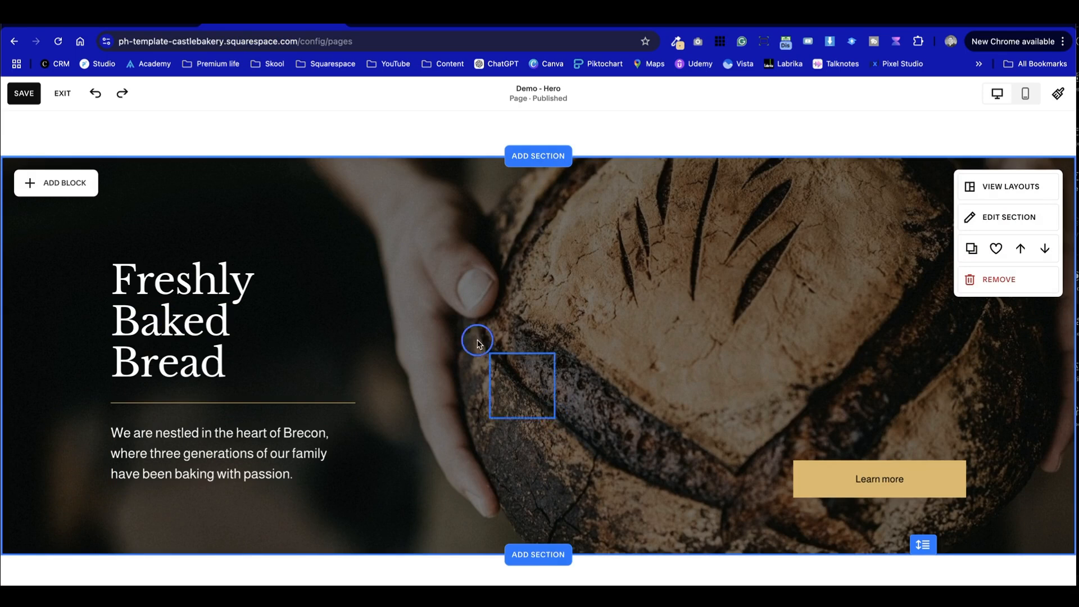
drag(176, 313, 178, 274)
drag(880, 475, 199, 467)
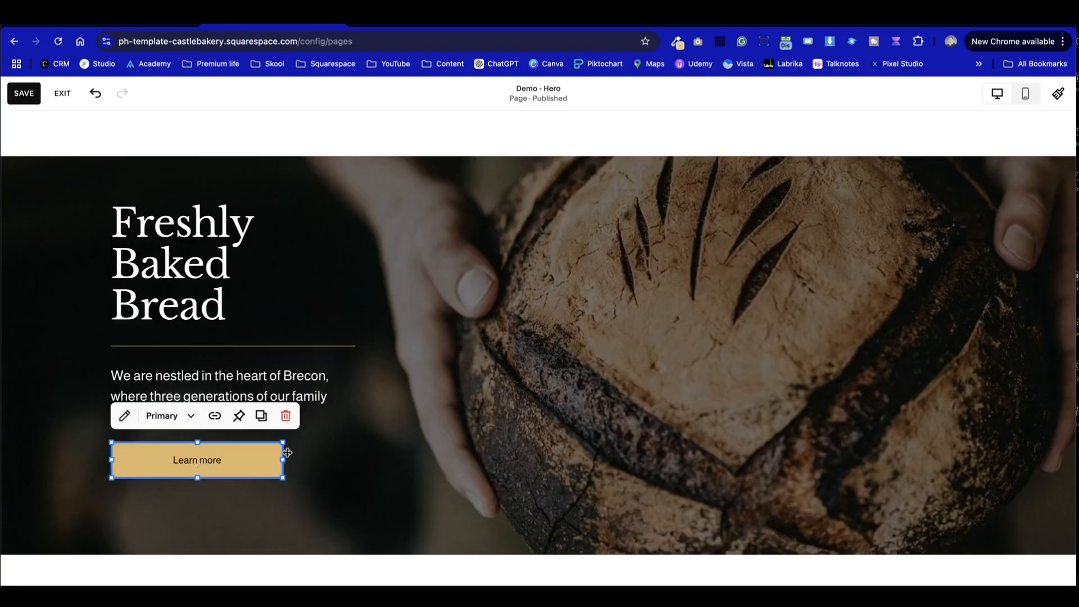
drag(282, 458, 212, 458)
click(414, 460)
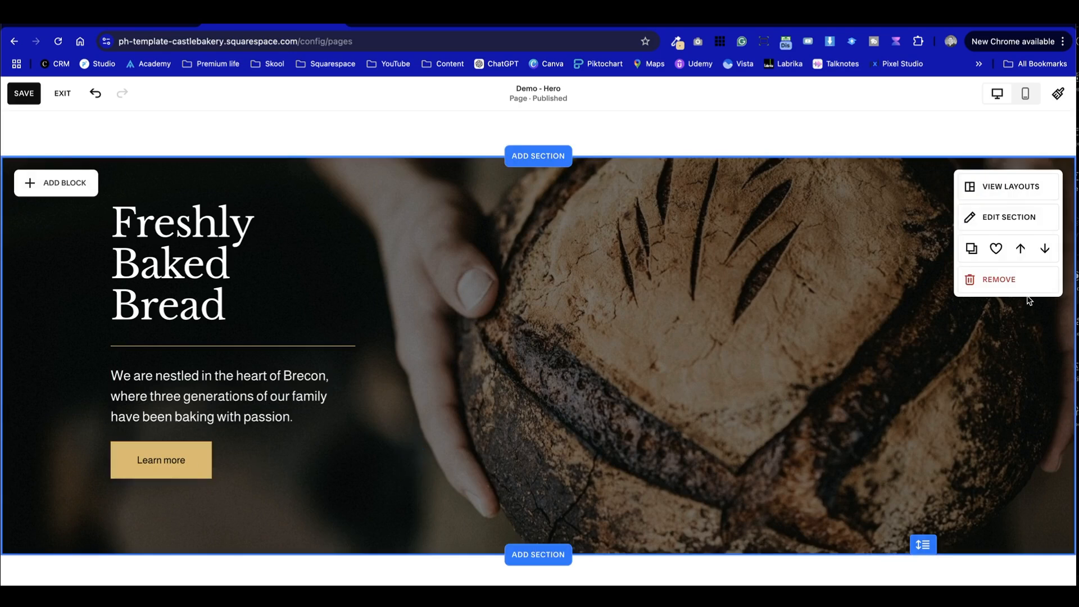
Check the left-aligned hero in the mobile layout and try to move its text, divider and button up together.
click(1024, 93)
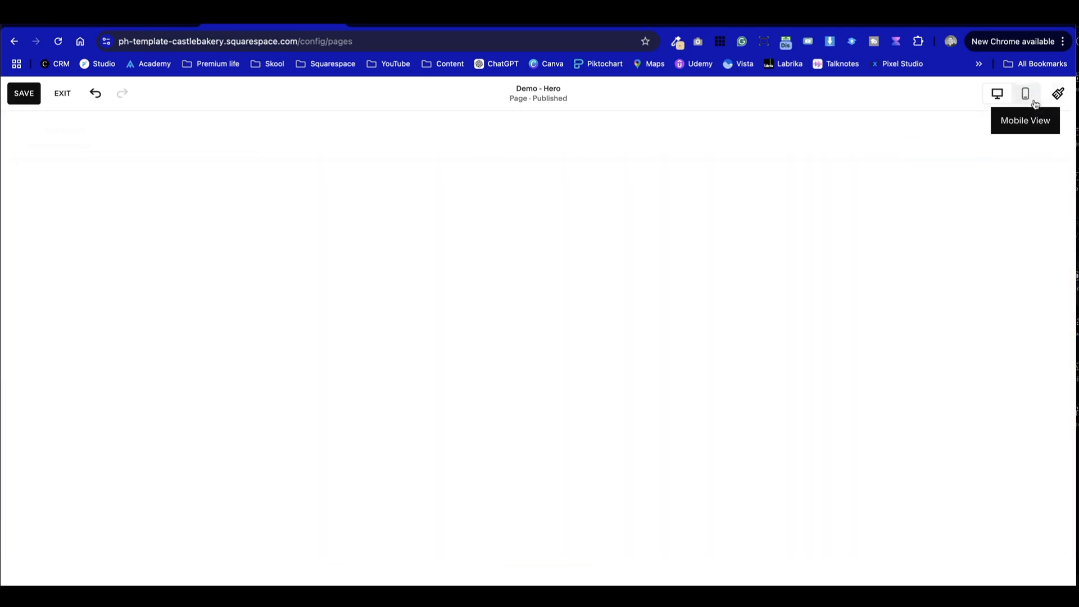
scroll(648, 419, down, 1)
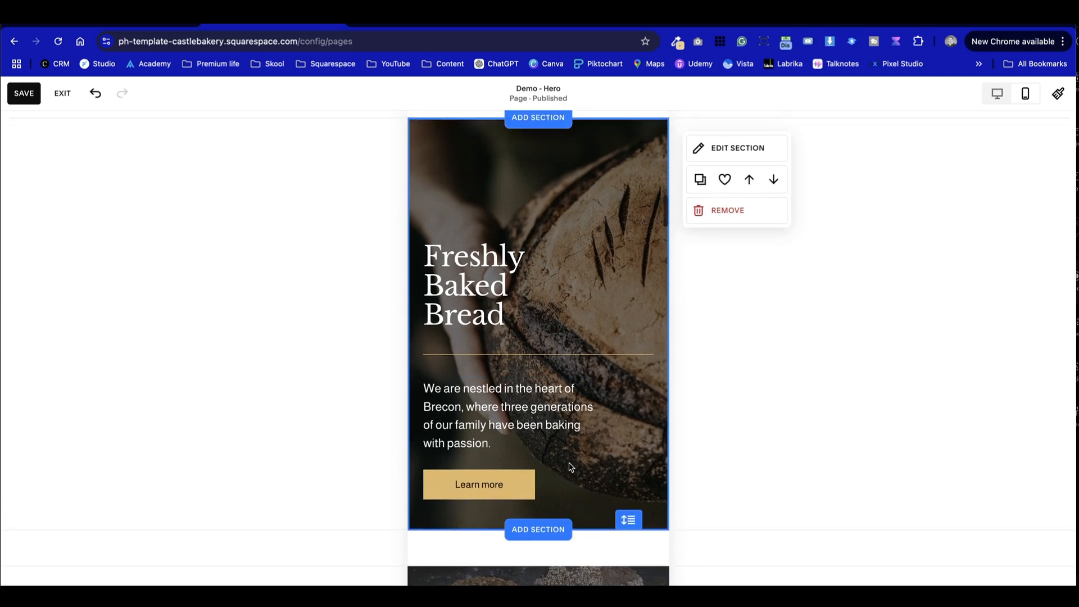
click(482, 268)
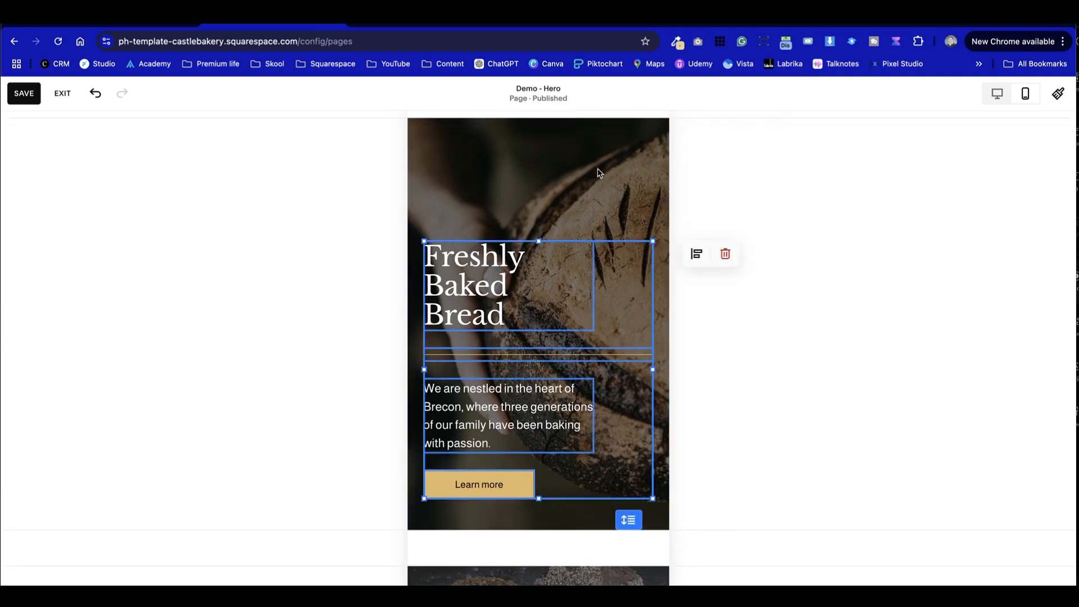
click(538, 285)
drag(513, 410, 515, 396)
click(638, 448)
key(super+z)
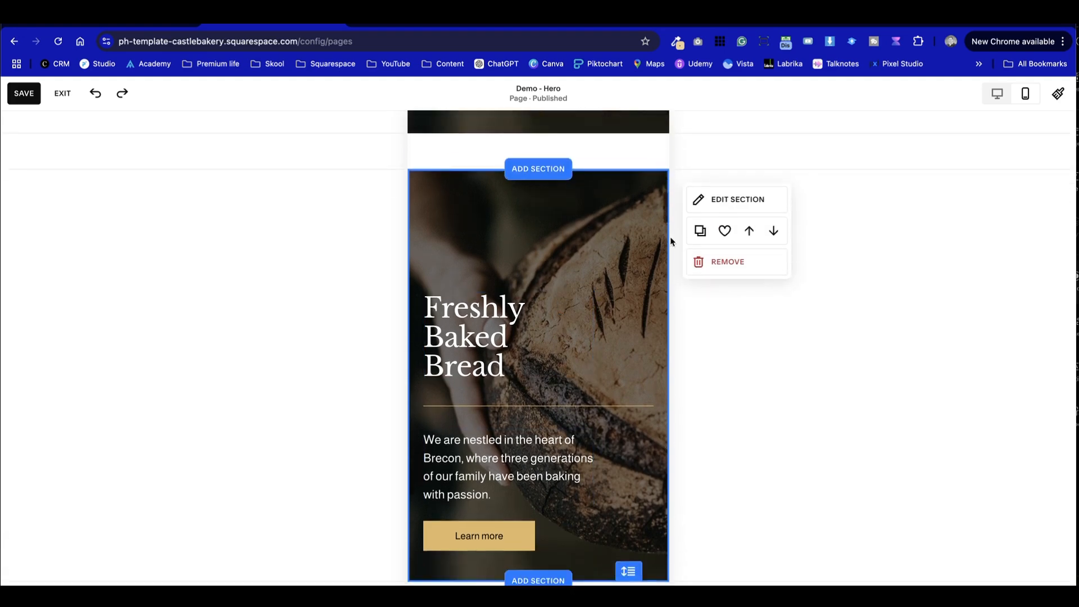
Return to the desktop layout and examine the Square Forge hero with the underlined heading and single button.
click(996, 93)
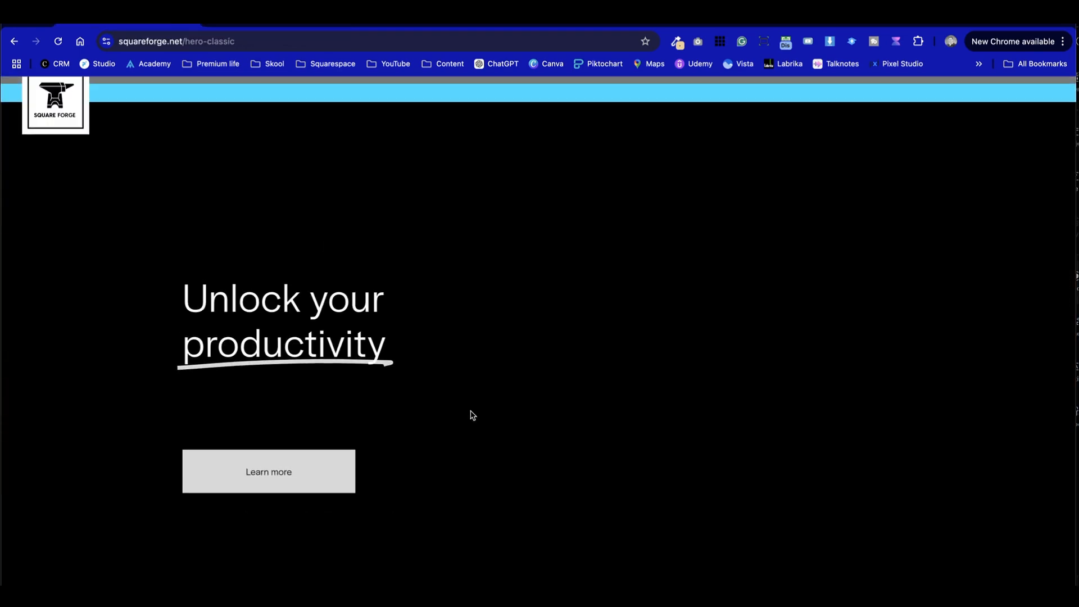
scroll(374, 492, down, 5)
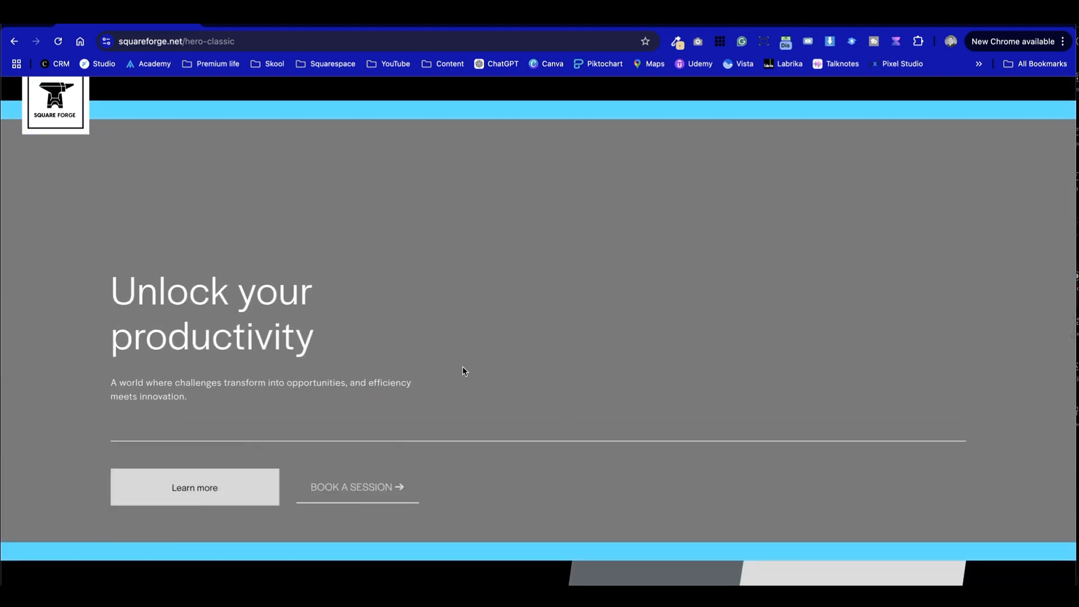
scroll(401, 375, up, 5)
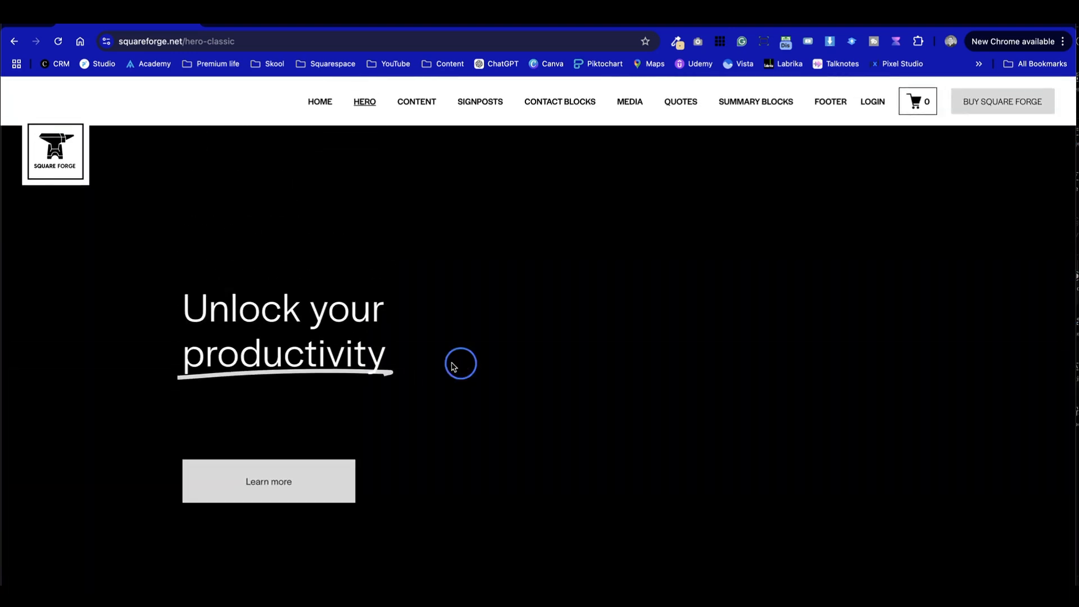
drag(462, 365, 84, 270)
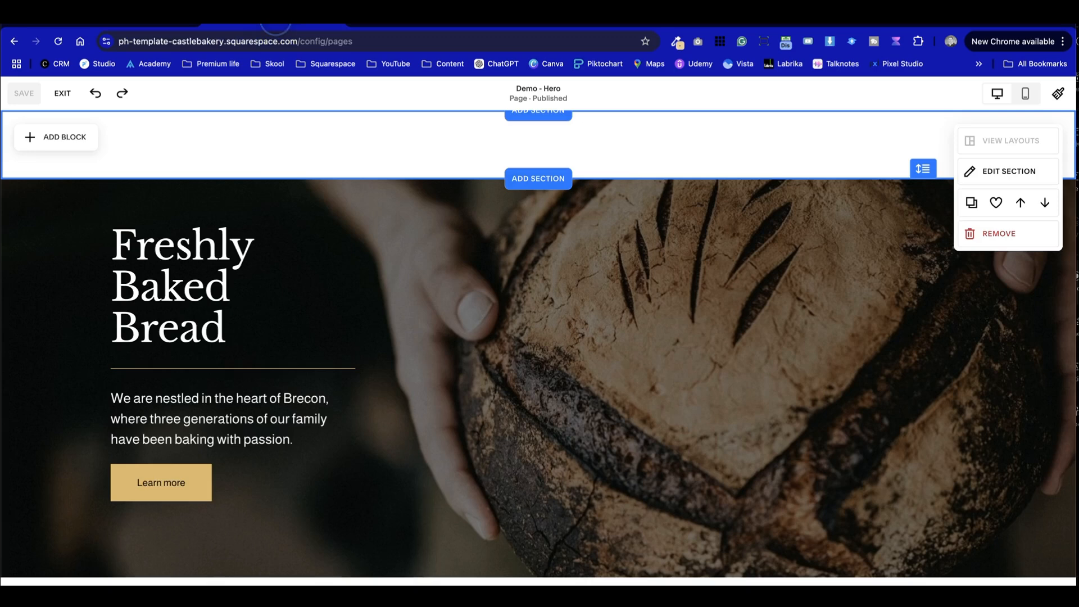
Duplicate the left-aligned Freshly Baked Bread hero section with the divider and button.
scroll(798, 307, down, 1)
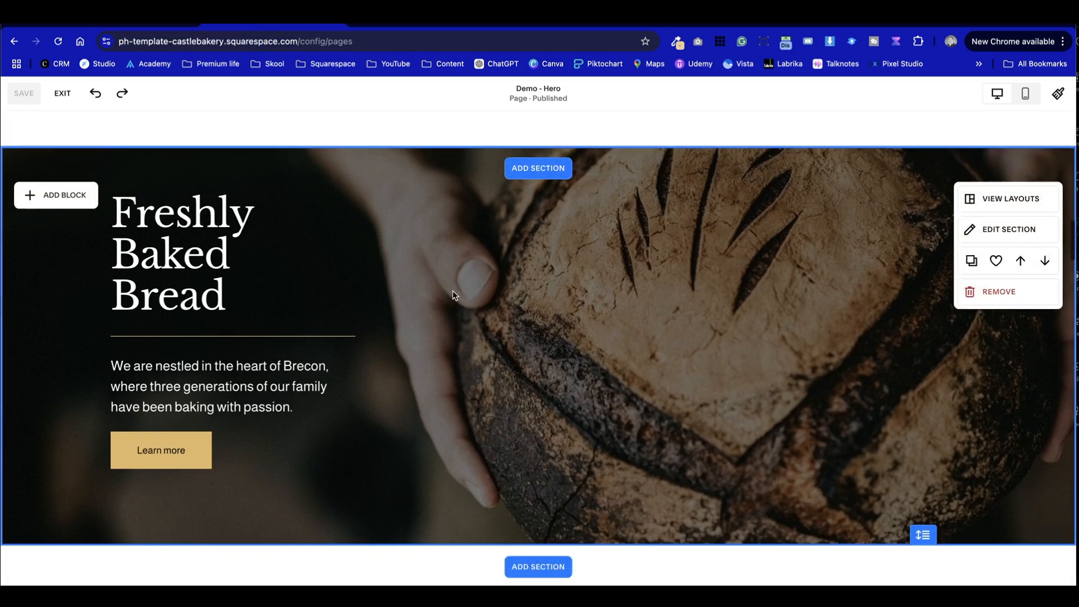
click(971, 229)
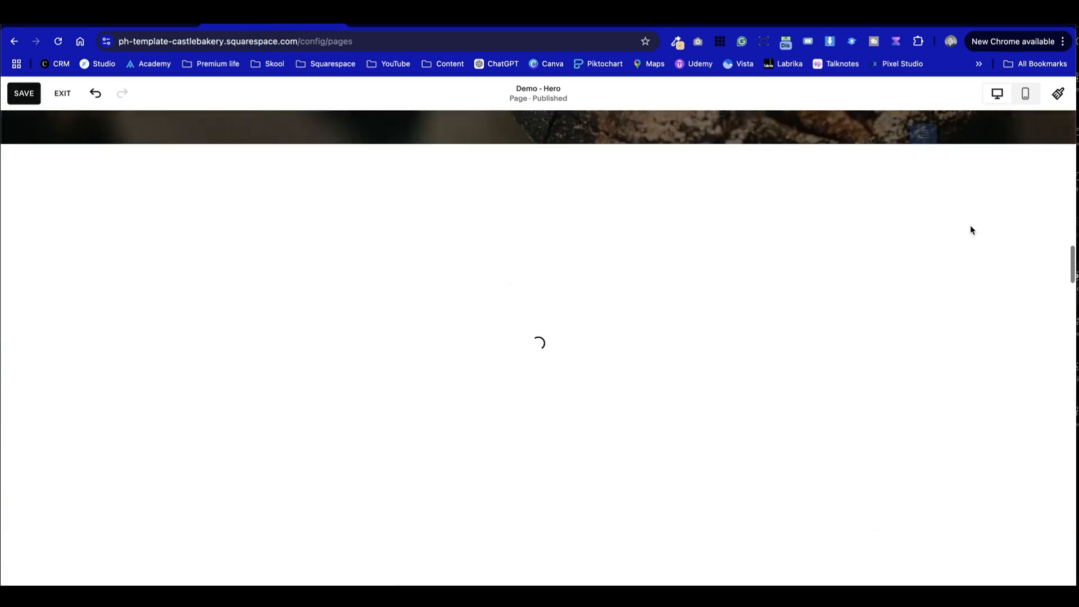
Try to create a spacer by duplicating the blank section above the left-aligned hero, then remove that duplicate.
click(539, 305)
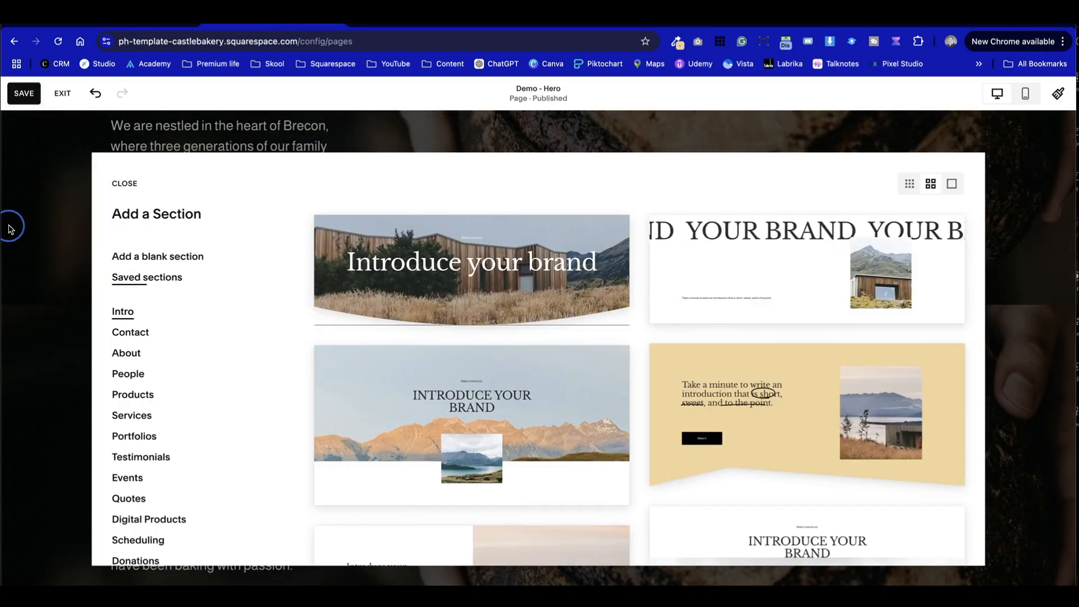
click(158, 256)
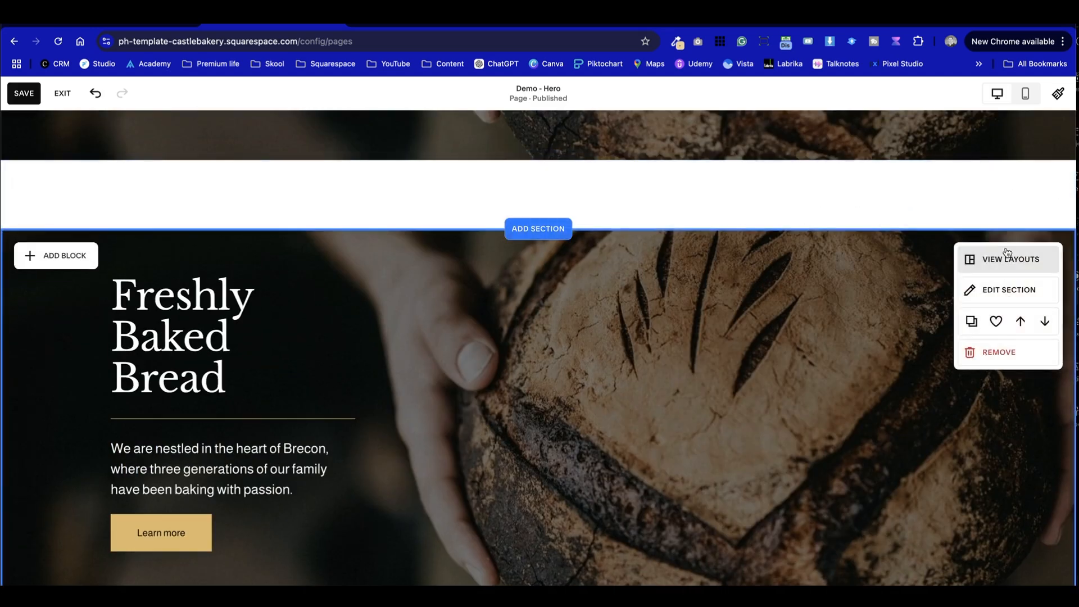
click(971, 253)
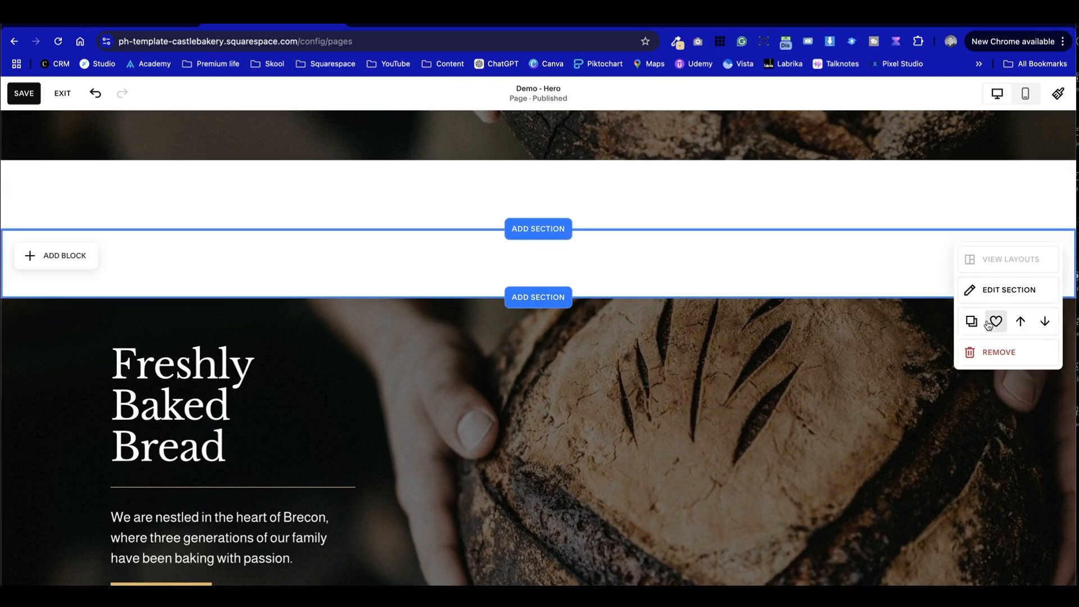
scroll(862, 370, down, 4)
scroll(861, 369, up, 5)
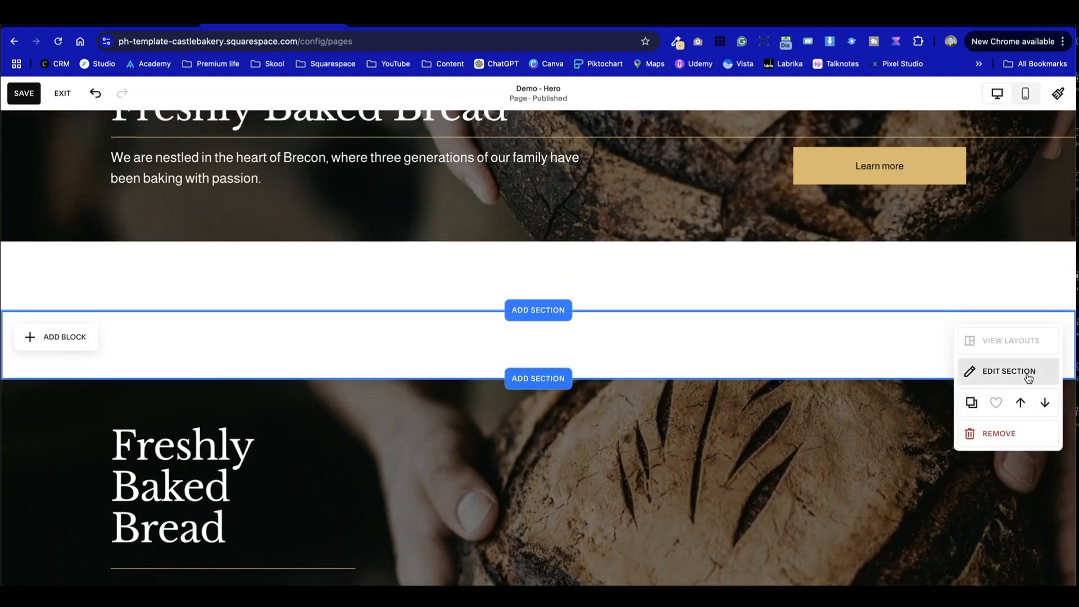
click(997, 432)
click(605, 371)
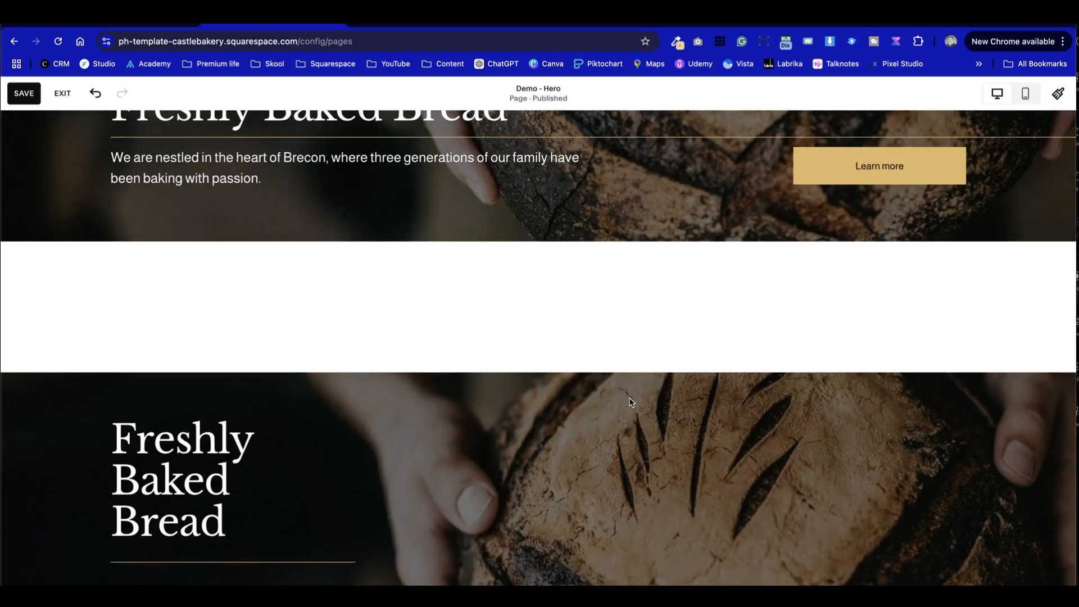
Add the blank spacer section to the saved sections and insert it between the two left-aligned hero sections.
scroll(629, 402, down, 2)
scroll(633, 413, down, 2)
click(551, 392)
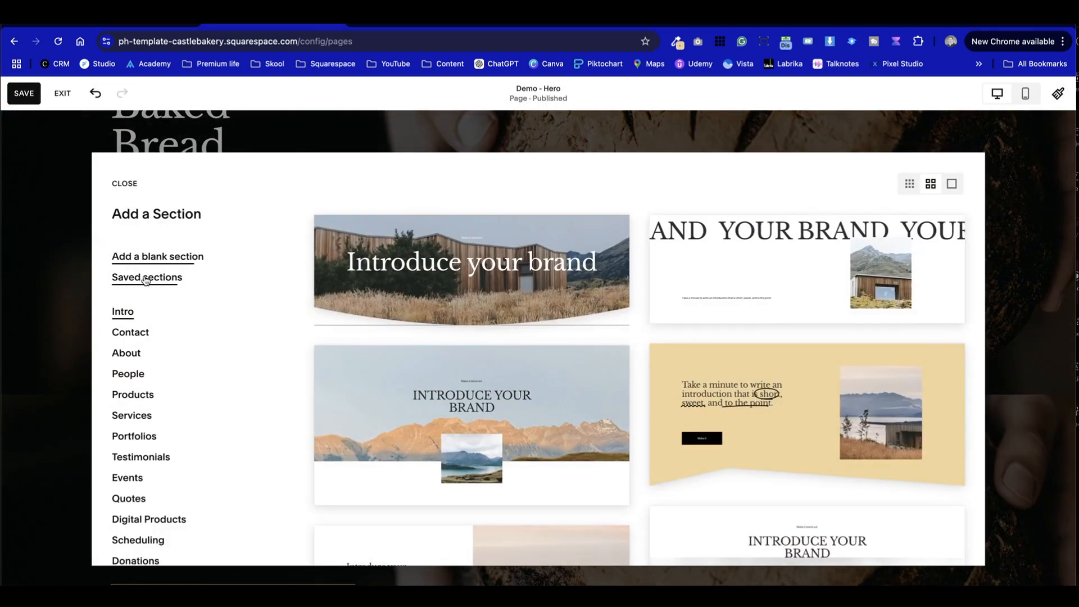
click(1030, 231)
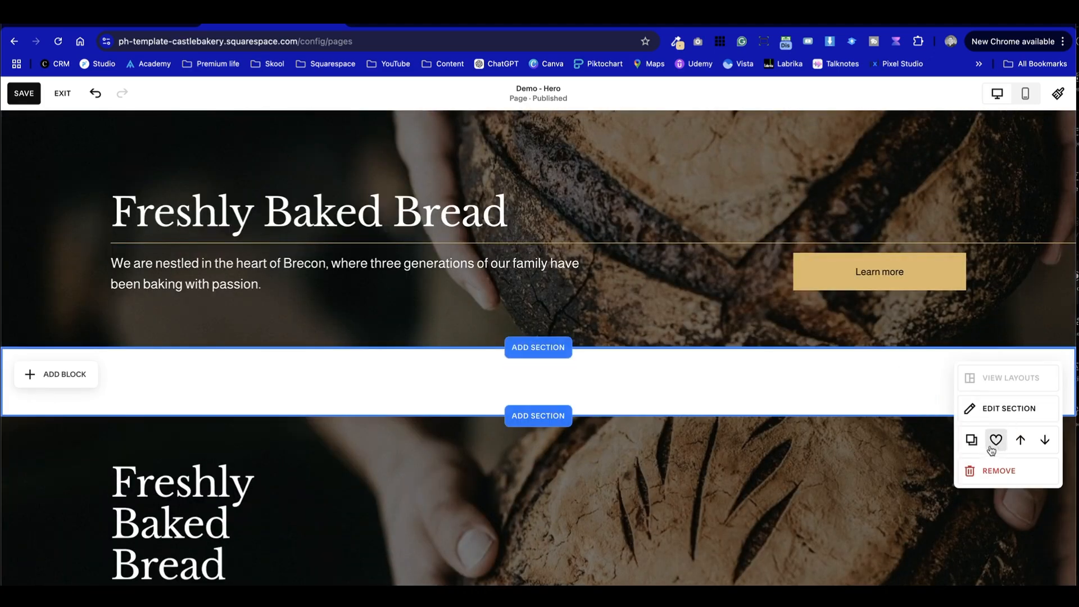
click(995, 440)
scroll(551, 337, down, 3)
click(551, 249)
click(390, 226)
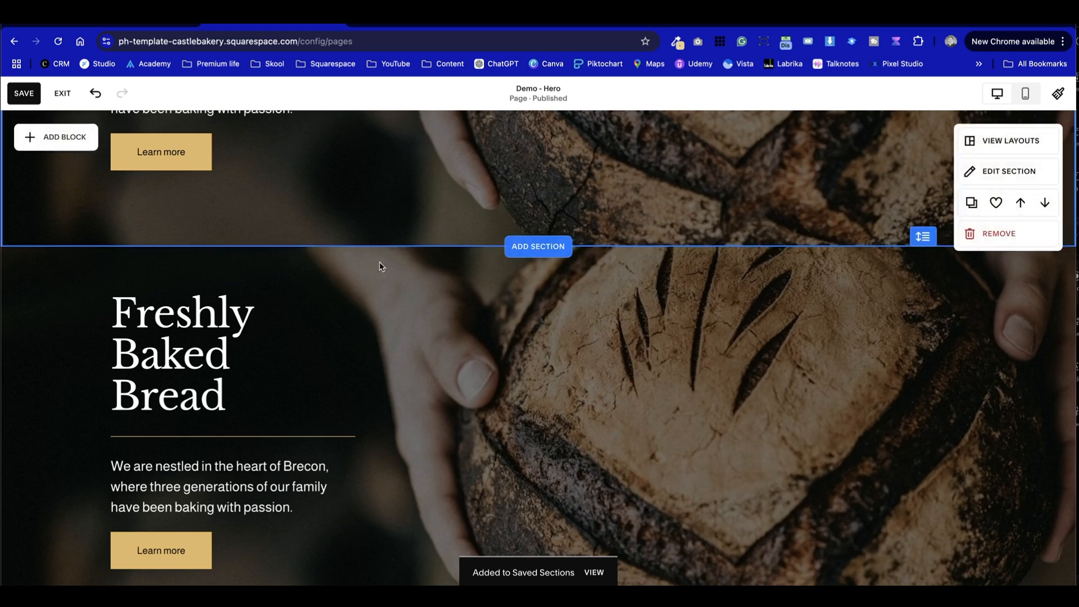
Compare with the Square Forge heading, and highlight the word "Bread" in the lower left-aligned hero with the curved brush-style underline.
scroll(494, 406, down, 3)
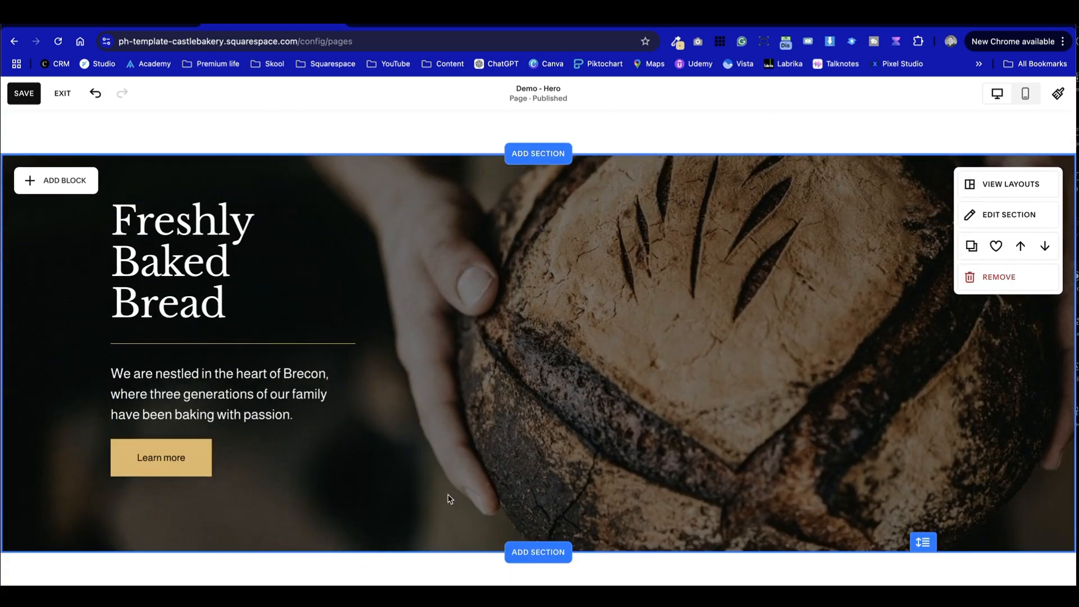
key(ctrl+shift+Tab)
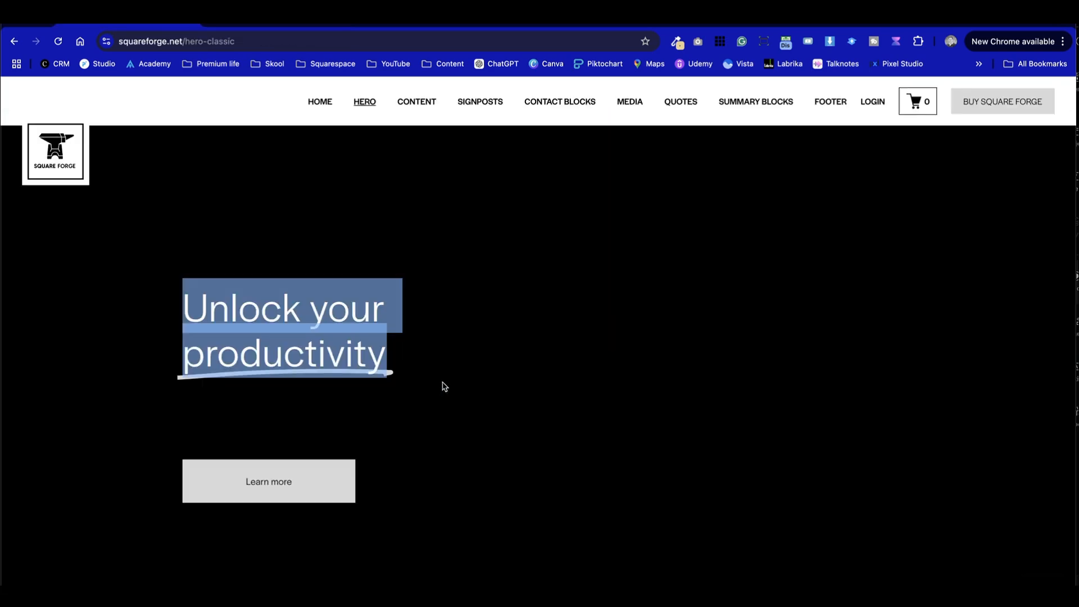
key(ctrl+Tab)
double_click(180, 272)
click(283, 262)
drag(224, 302, 112, 289)
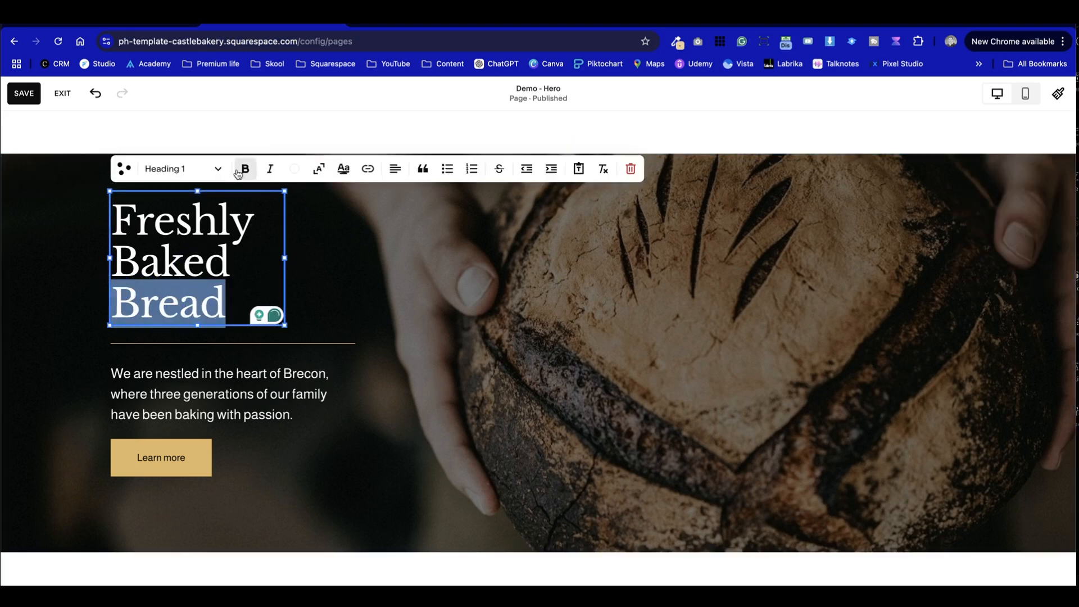
click(343, 168)
click(446, 266)
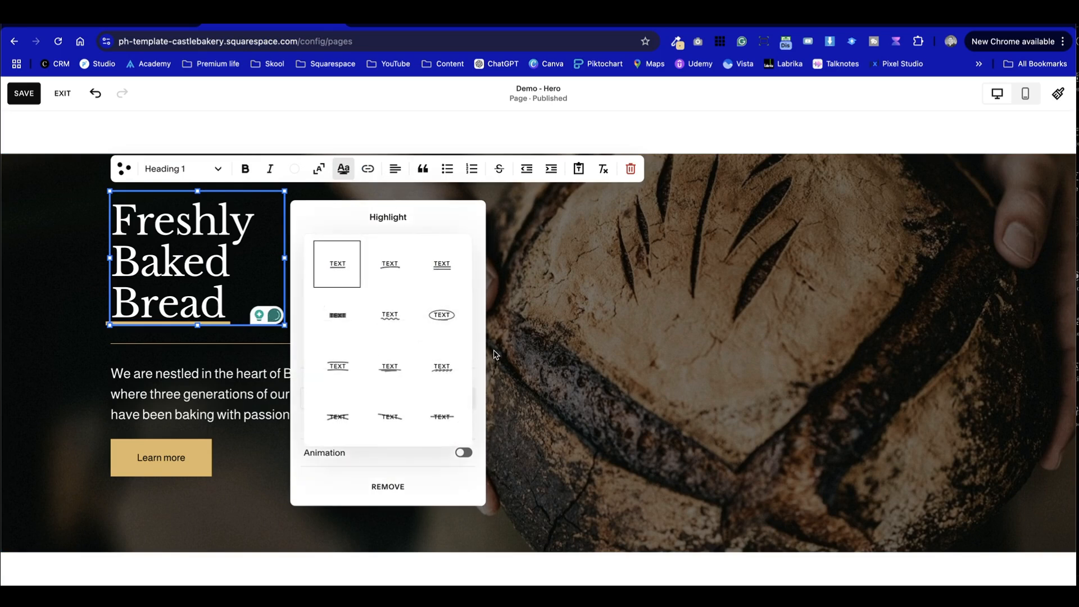
click(390, 260)
click(607, 310)
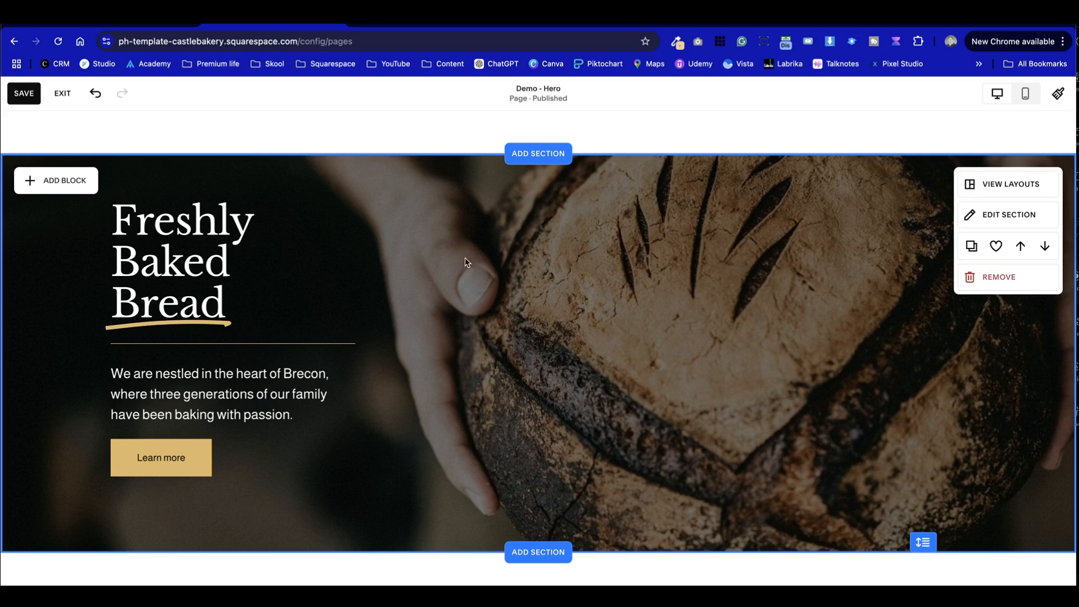
Examine the highlight settings and the available highlight styles for the word "Bread" in the hero heading.
double_click(202, 273)
drag(219, 300, 113, 290)
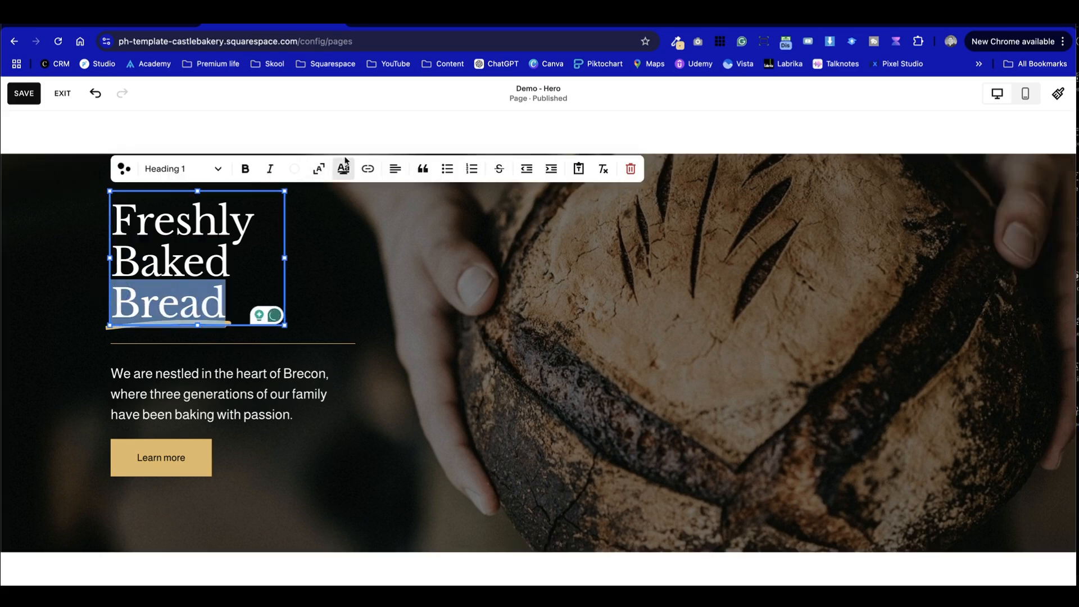
click(344, 175)
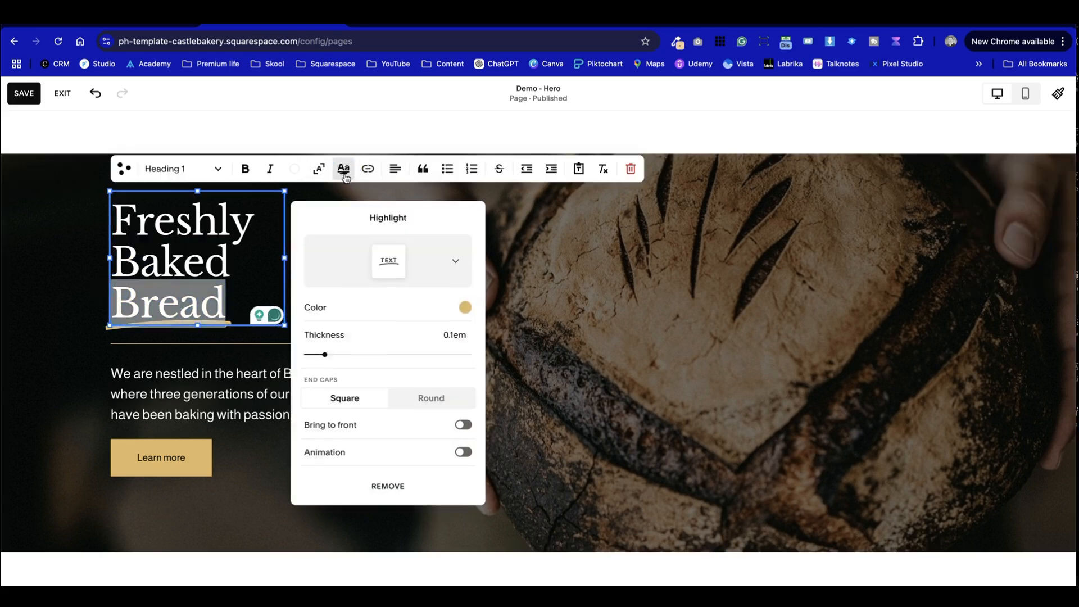
click(448, 268)
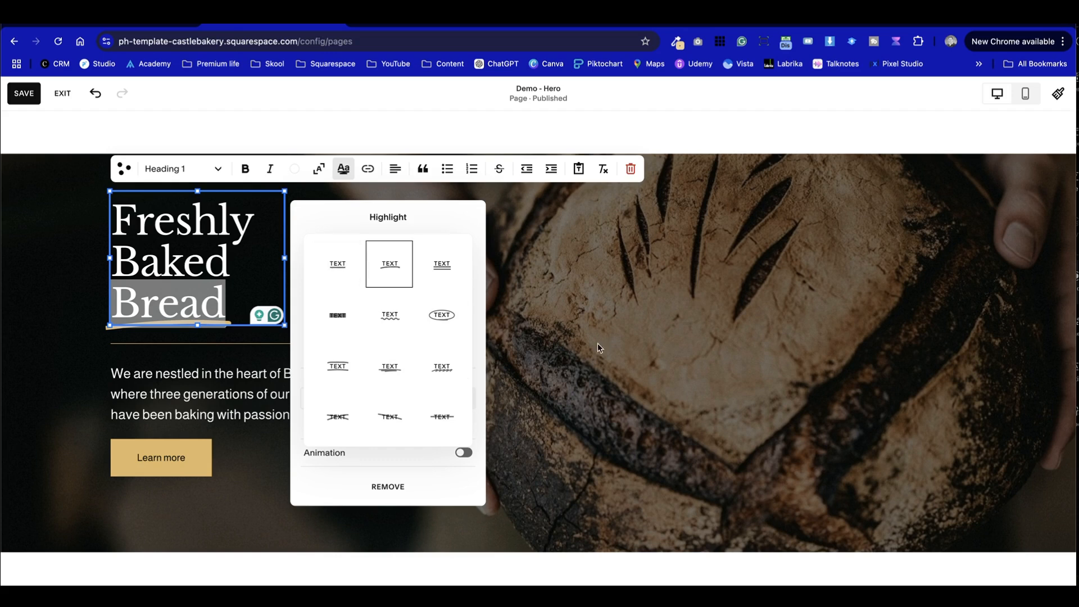
click(553, 322)
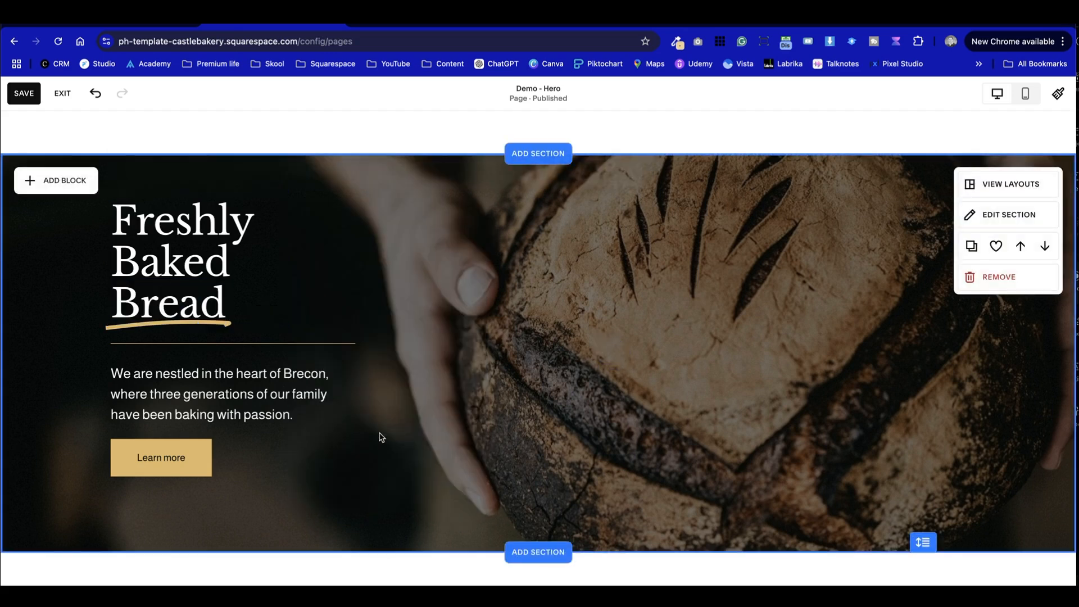
Delete the divider, paragraph and button from the underlined hero, and move its heading lower in the section.
drag(355, 409, 291, 349)
click(181, 298)
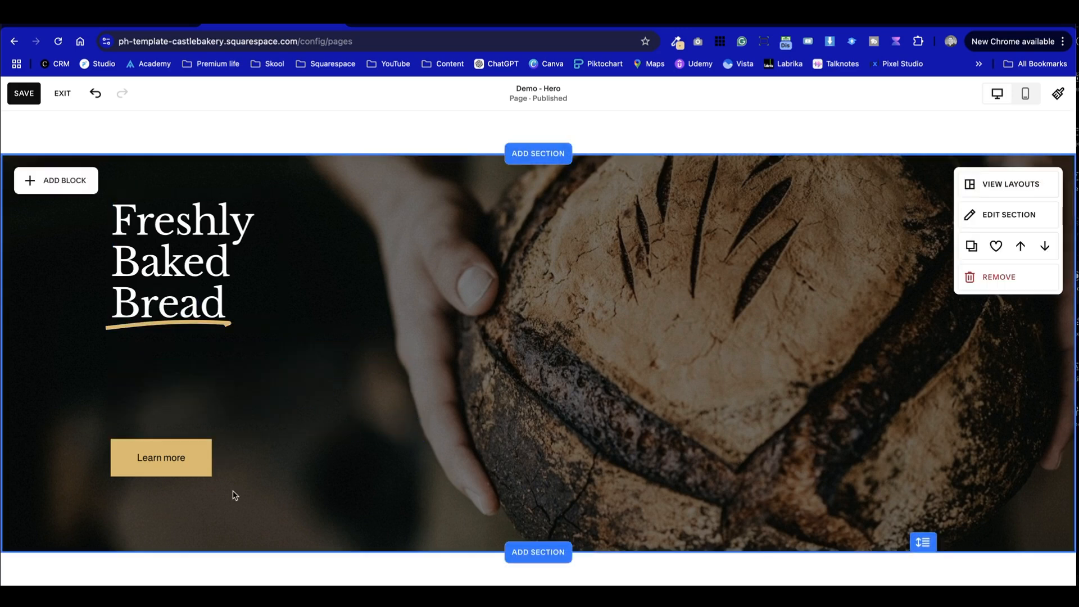
click(191, 463)
click(285, 413)
drag(180, 255, 301, 365)
click(387, 381)
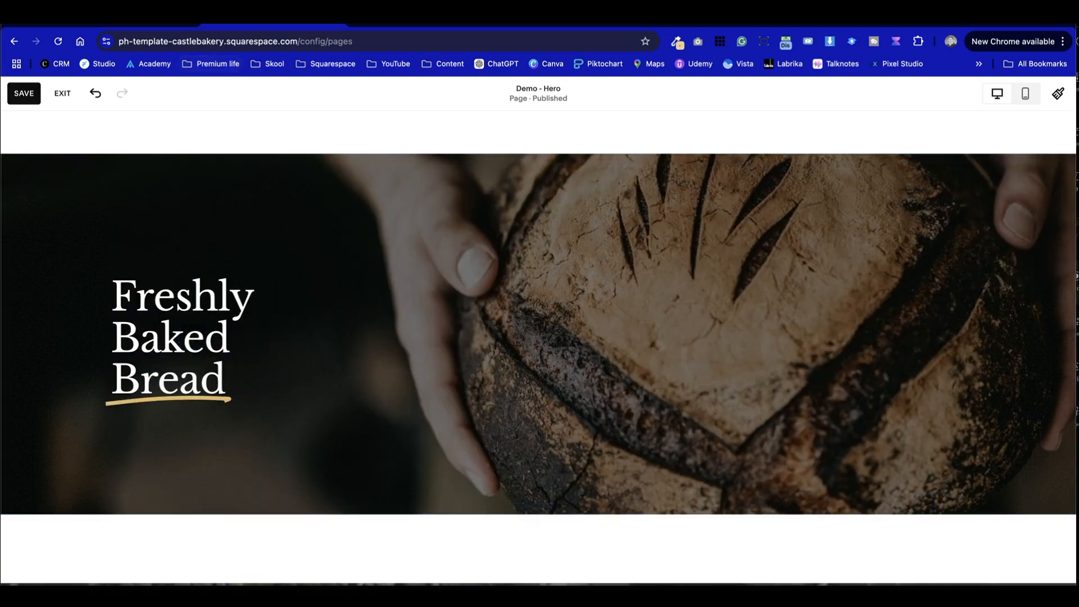
Check the Square Forge reference, switch the page to the mobile layout, and adjust the underlined heading's placement in the hero.
click(128, 20)
click(272, 22)
click(1025, 96)
click(504, 312)
drag(504, 312, 520, 313)
click(499, 212)
scroll(499, 213, down, 1)
scroll(499, 213, up, 1)
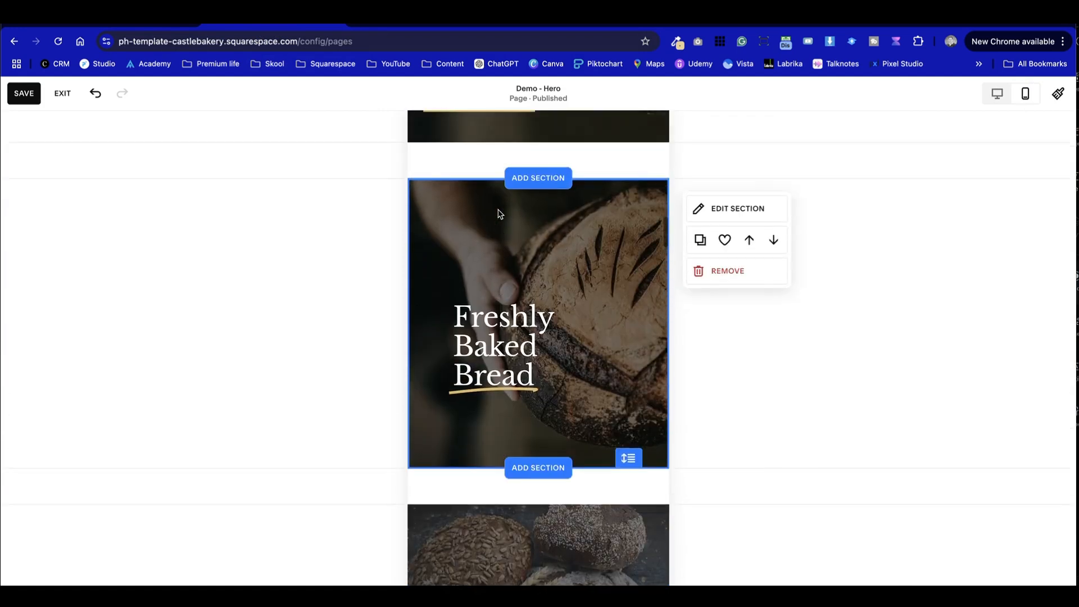
scroll(837, 373, down, 3)
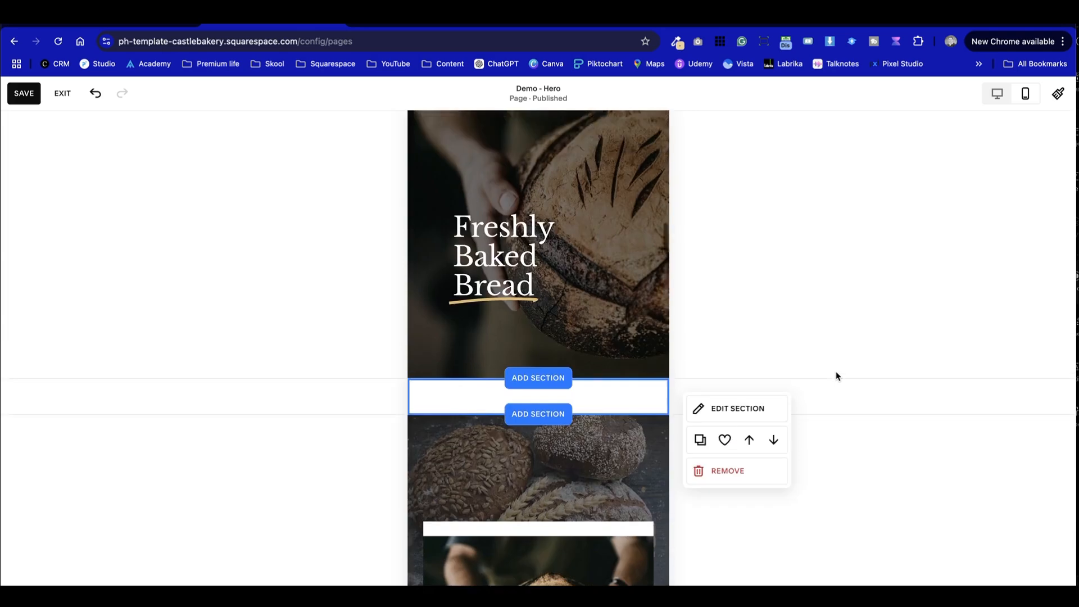
scroll(837, 376, down, 10)
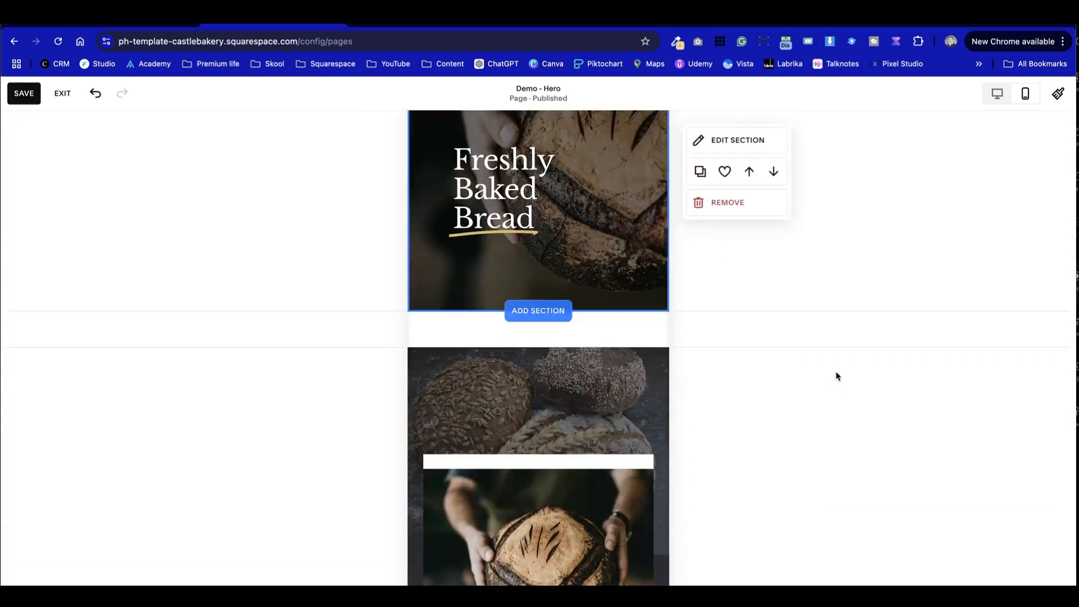
Return to the desktop layout, review the hero variations on the page, and save the changes.
click(994, 92)
scroll(807, 274, down, 10)
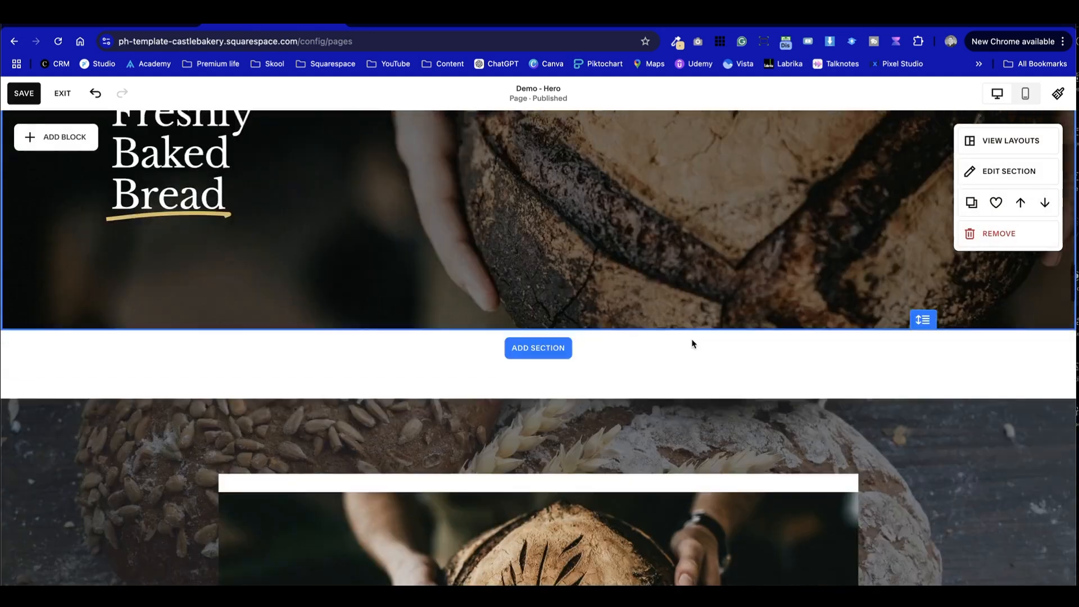
scroll(692, 343, down, 15)
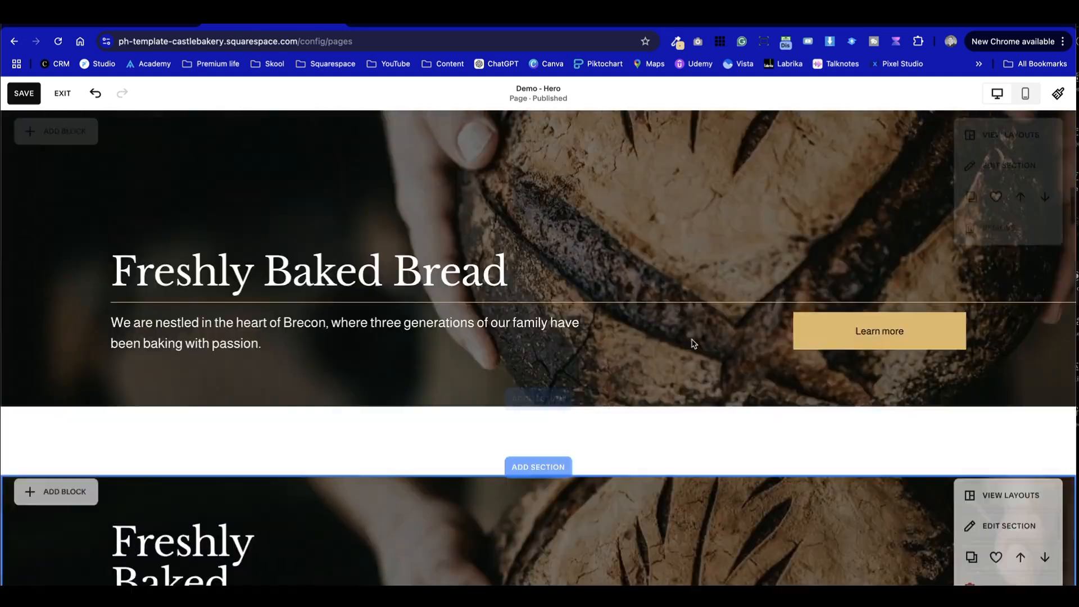
scroll(691, 343, up, 5)
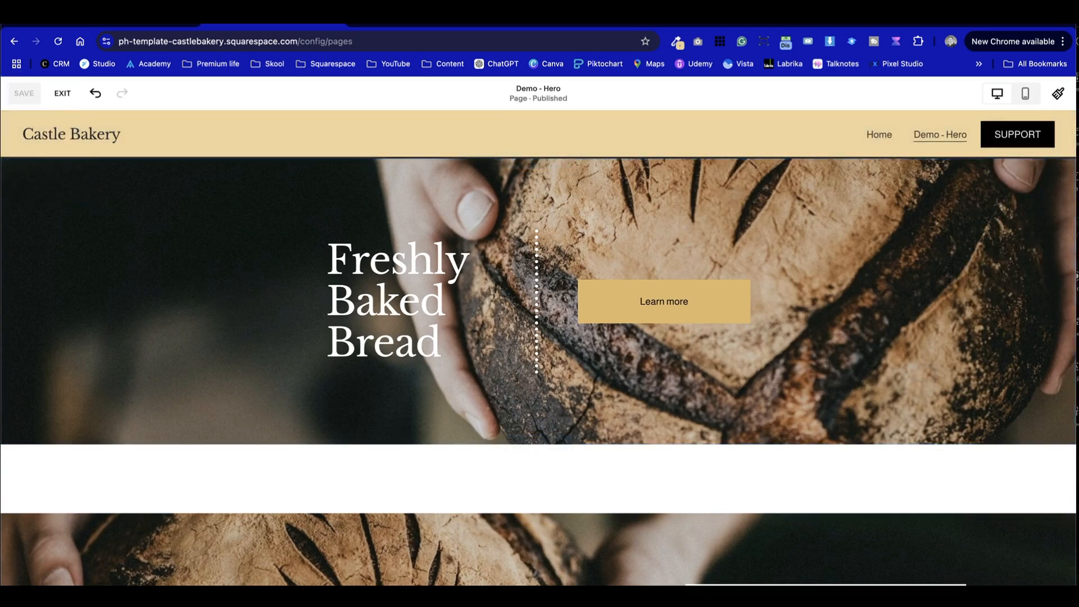
mouse_move(499, 199)
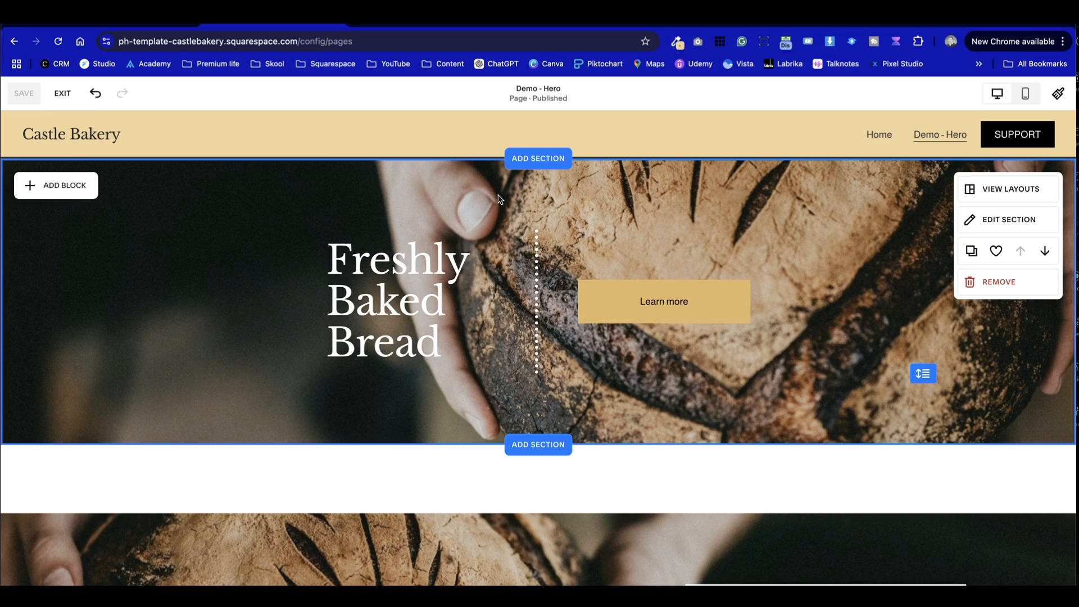
Switch to the Square Forge site, examine its Signposts card layouts, and return to the Demo - Hero page editor.
key(ctrl+shift+Tab)
click(567, 160)
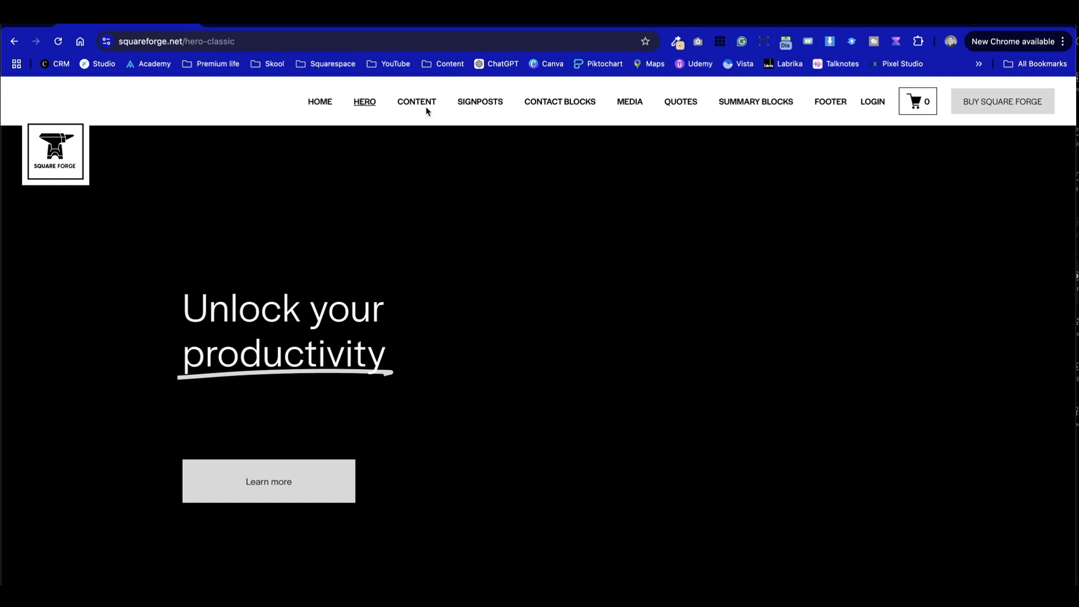
click(482, 118)
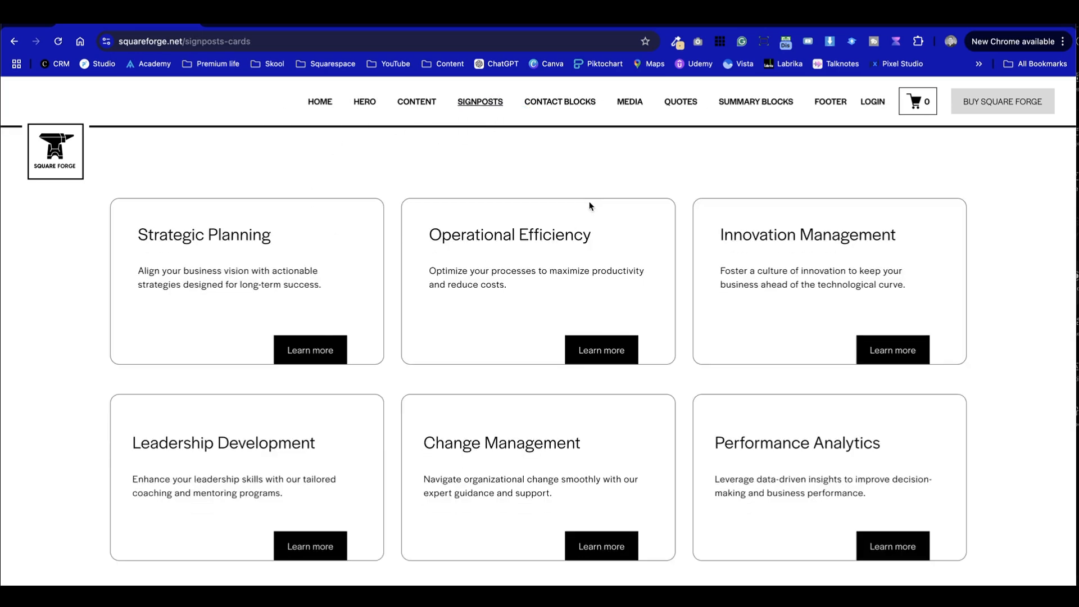
scroll(588, 207, down, 15)
scroll(589, 205, down, 15)
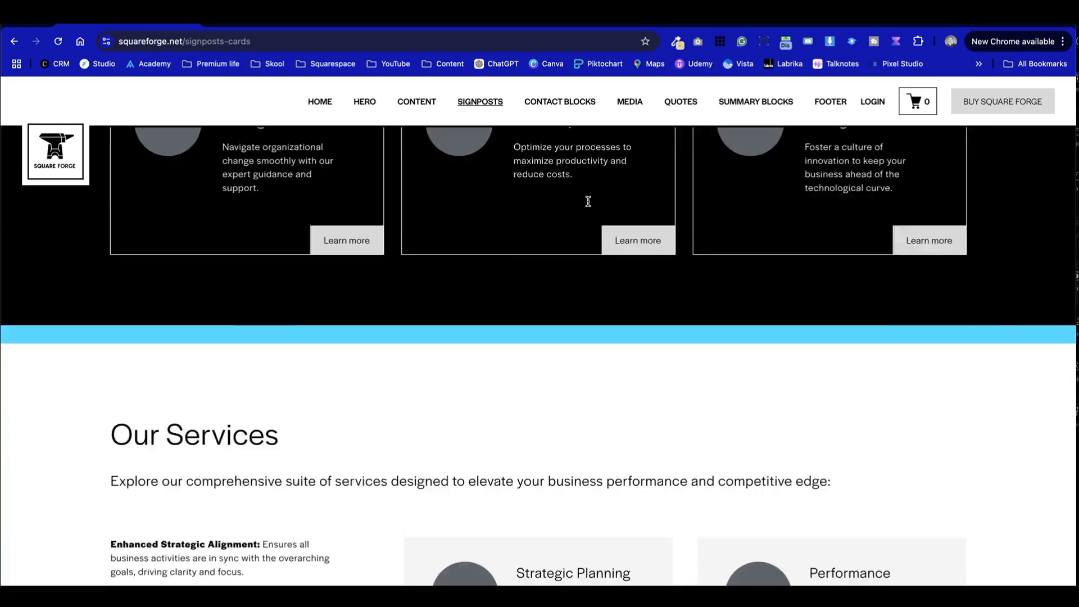
scroll(588, 201, up, 15)
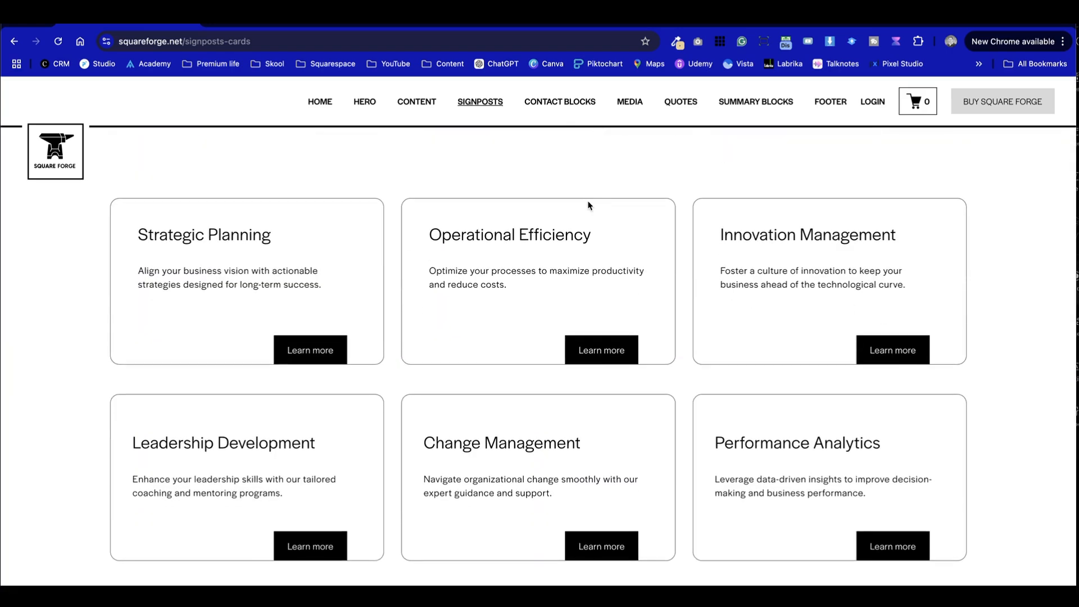
click(260, 28)
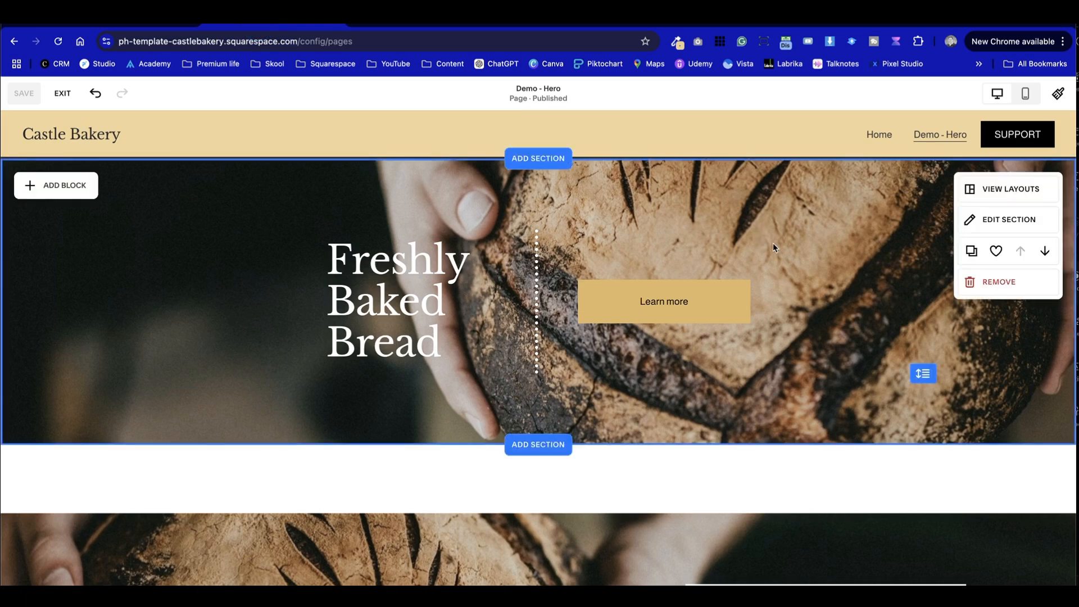